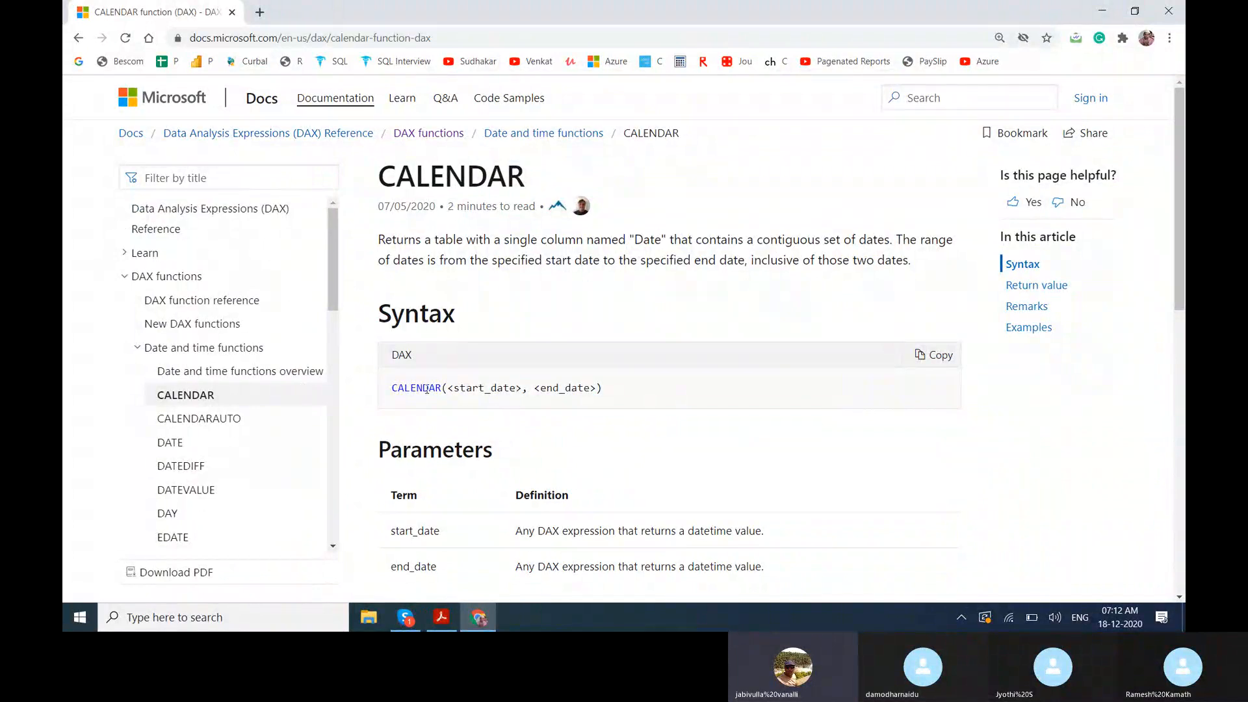
# - Read through the CALENDAR function's parameters, remarks and examples, and check the current date in the system calendar
pyautogui.scroll(-7, 570, 409)
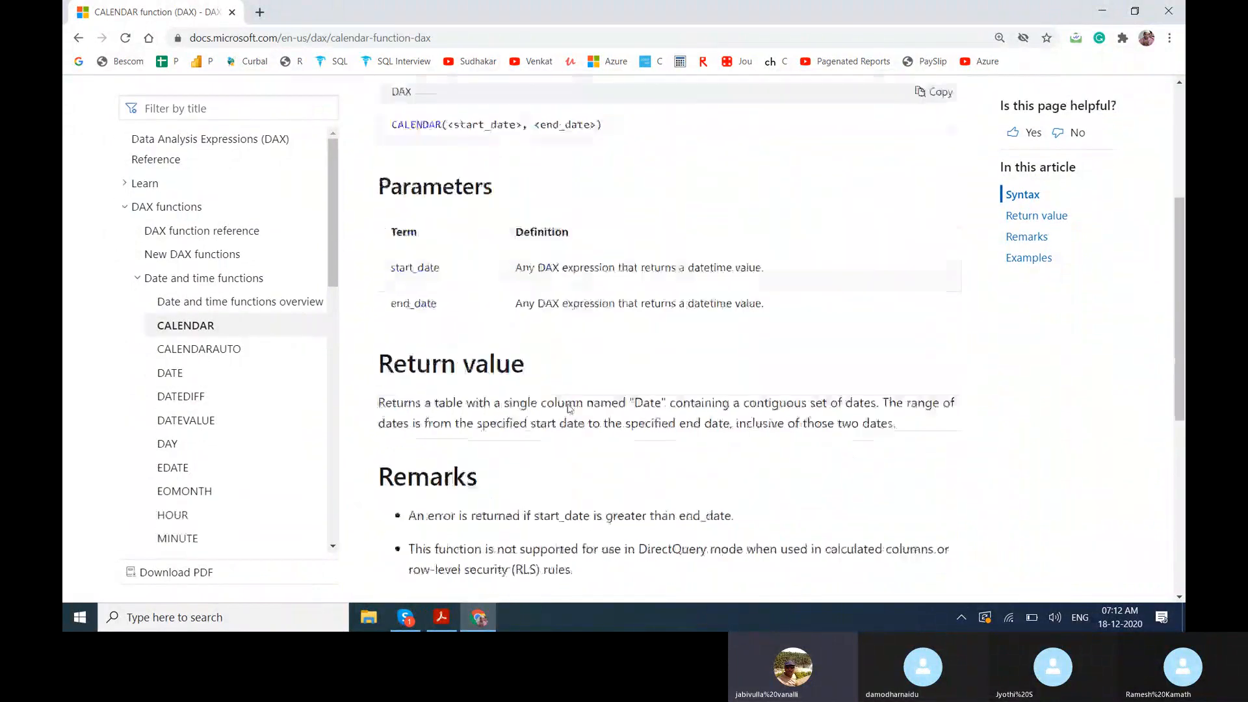
pyautogui.scroll(-1, 569, 408)
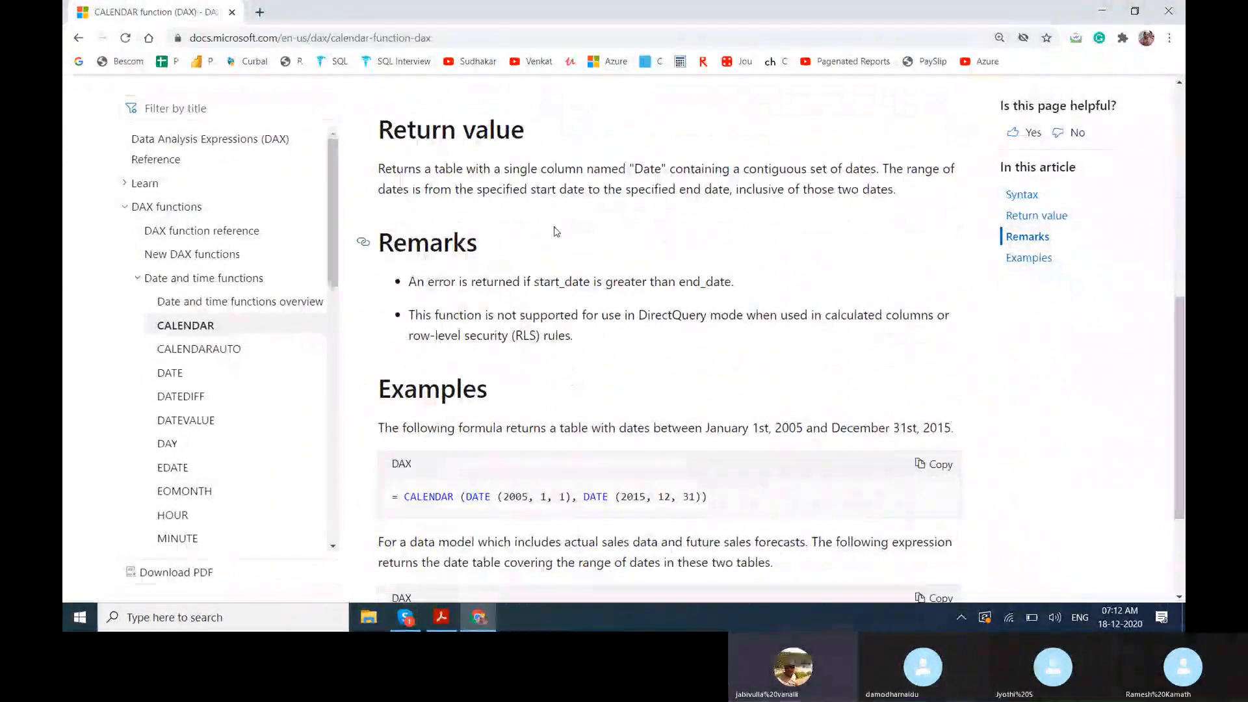
pyautogui.scroll(-1, 555, 234)
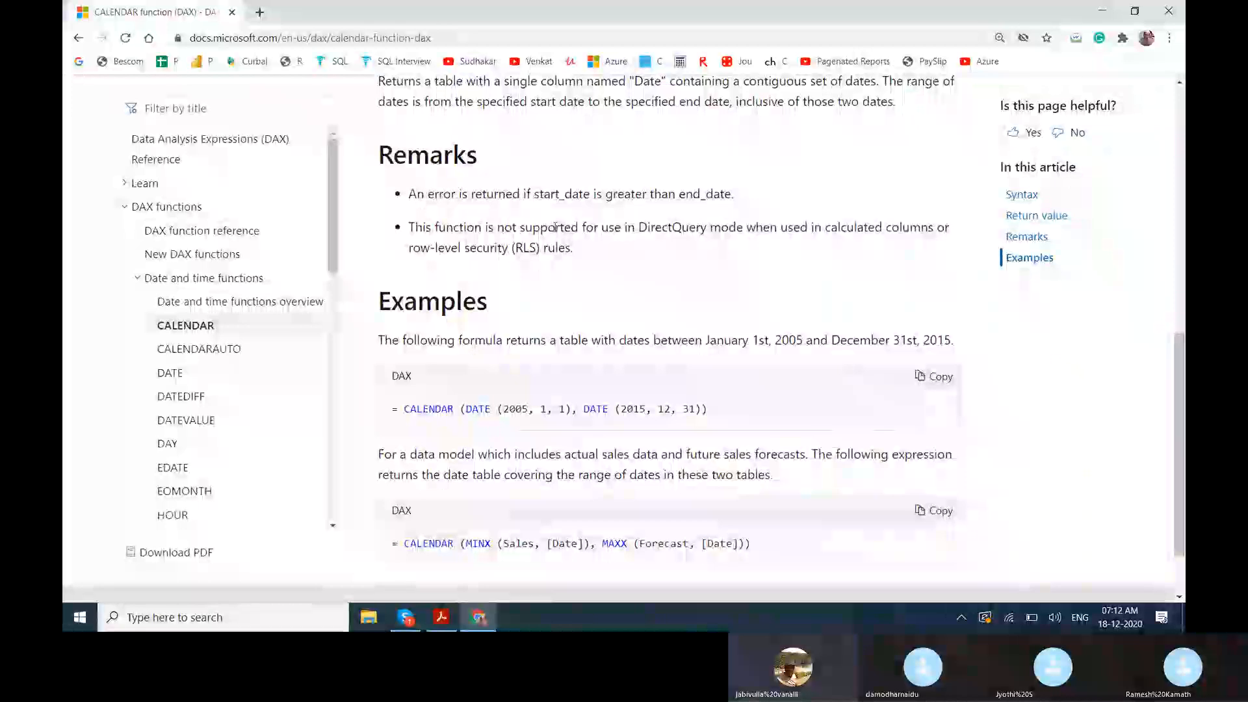
pyautogui.scroll(-1, 556, 230)
pyautogui.scroll(-1, 556, 232)
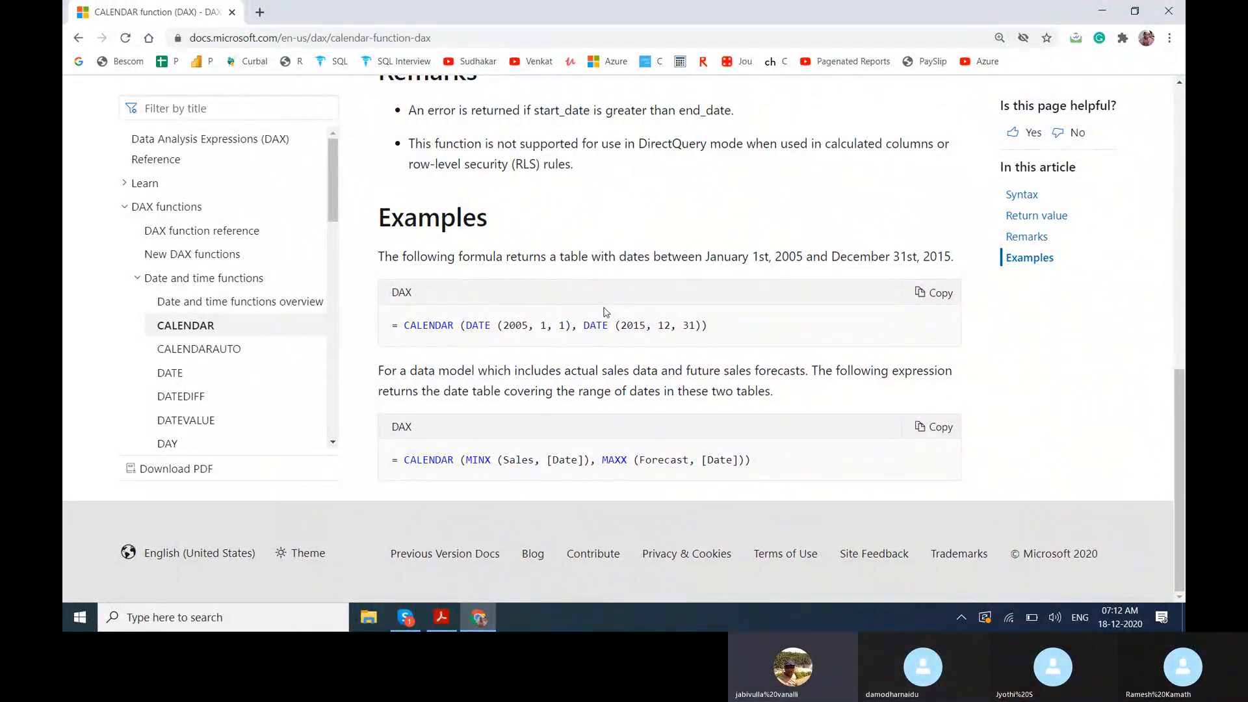
pyautogui.click(1125, 625)
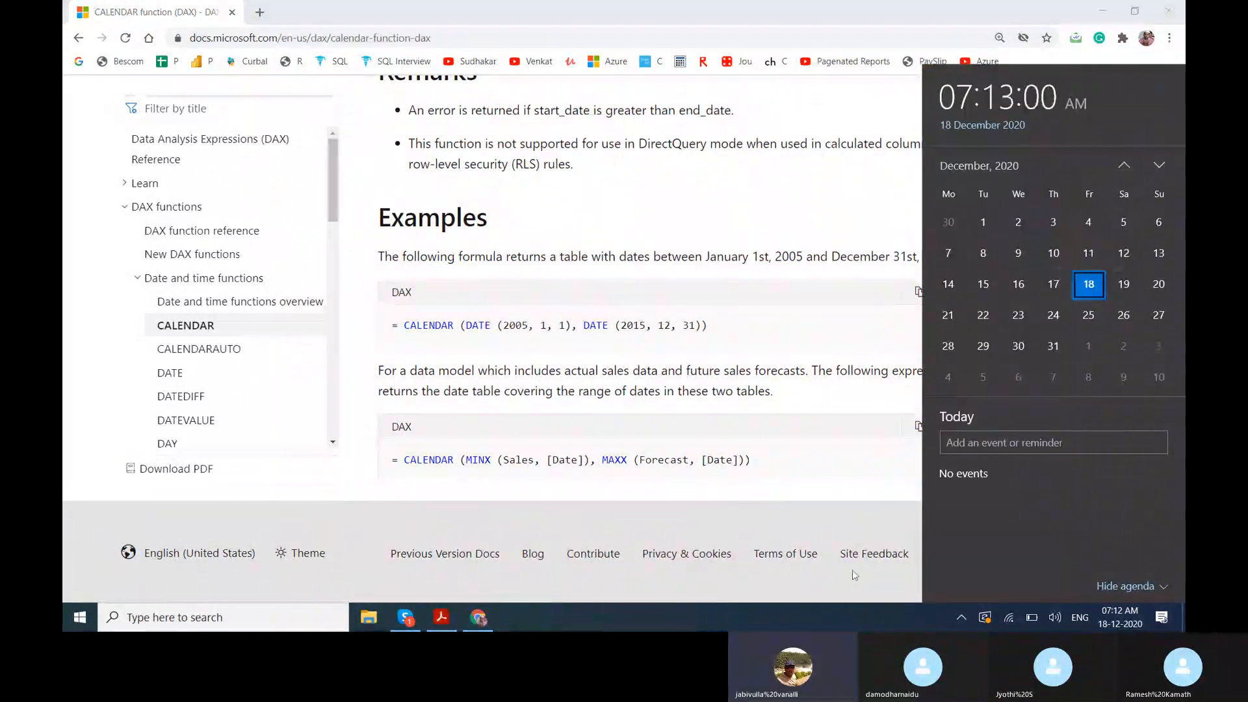
pyautogui.click(834, 629)
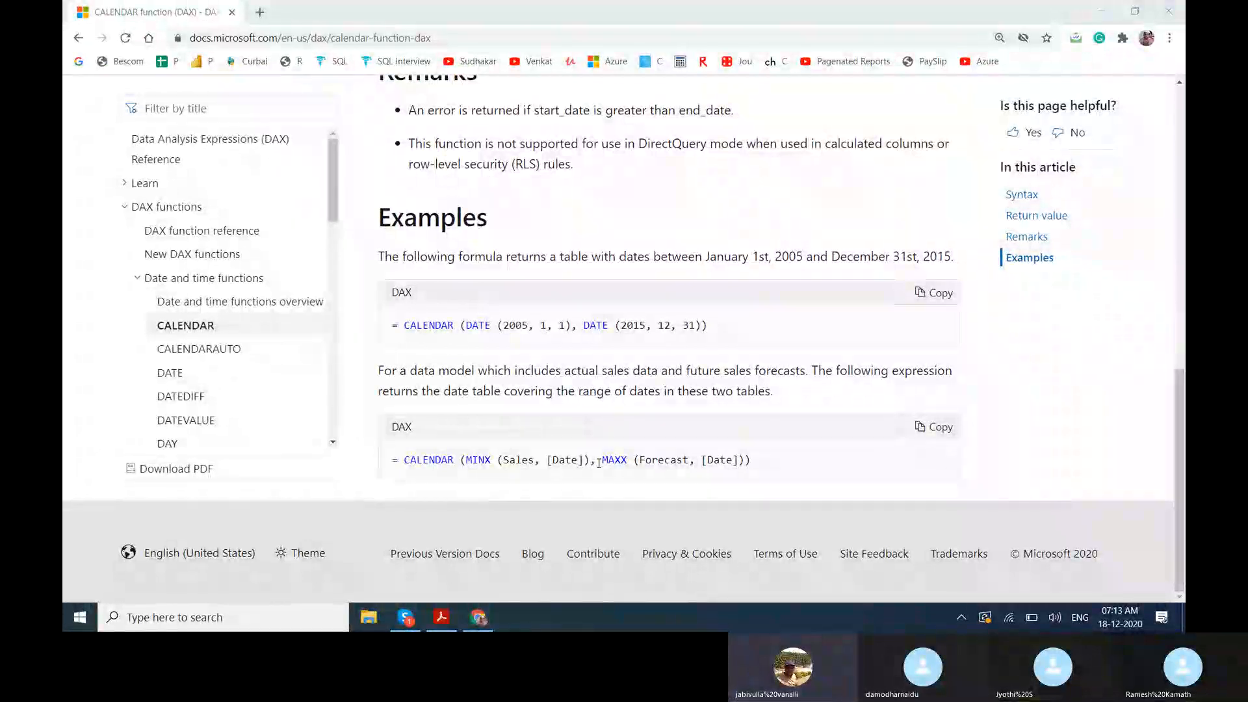
# - Open Power BI Desktop, load the employee table from the recent source Emp Table.xlsx, and review its rows
pyautogui.press('super+d')
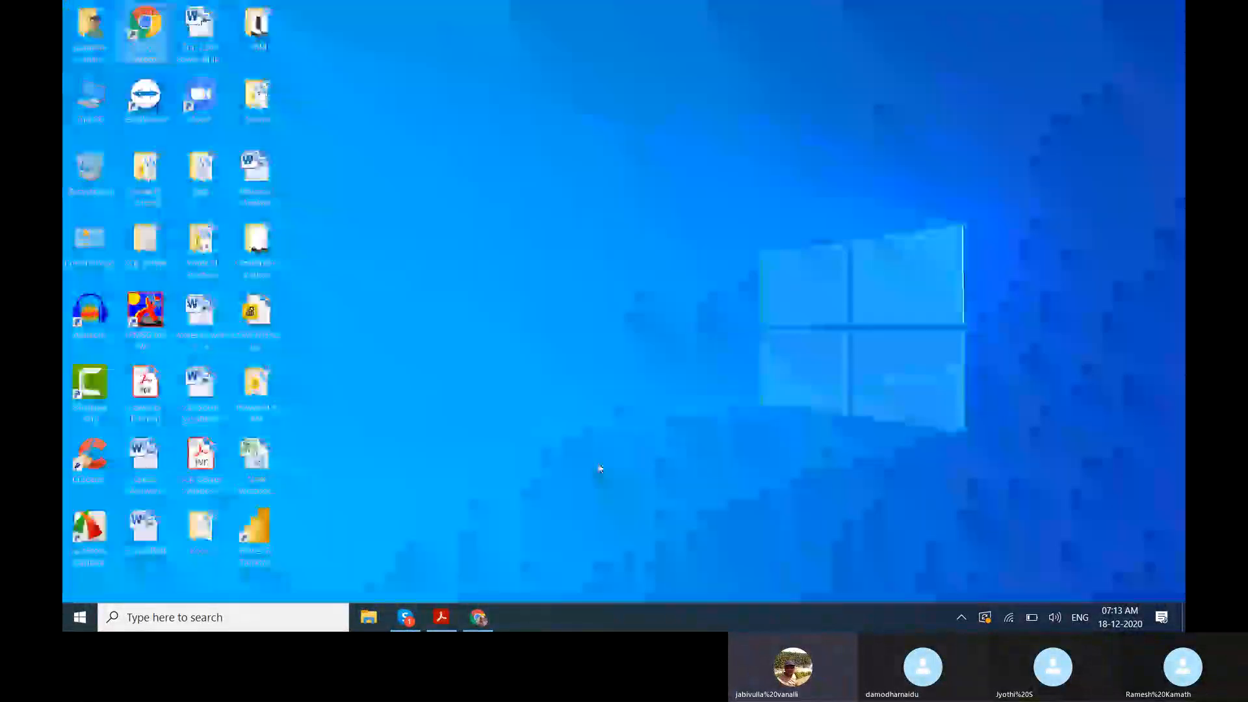
pyautogui.doubleClick(271, 537)
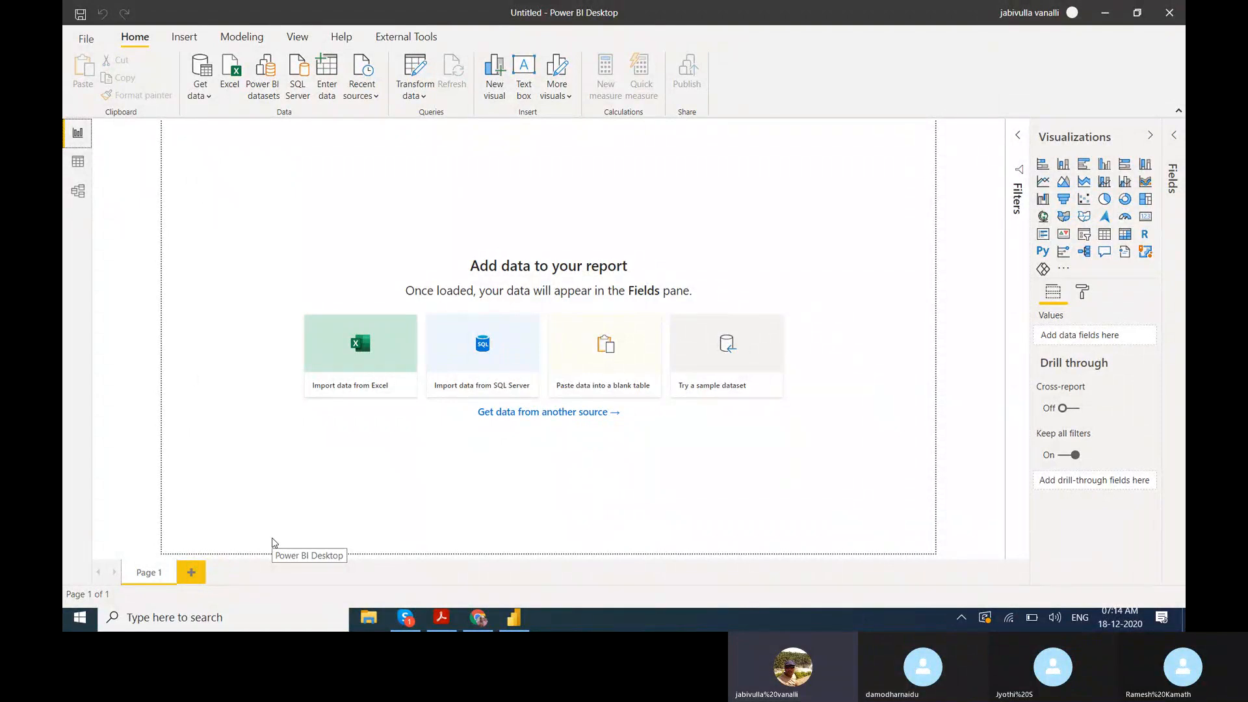
pyautogui.click(364, 97)
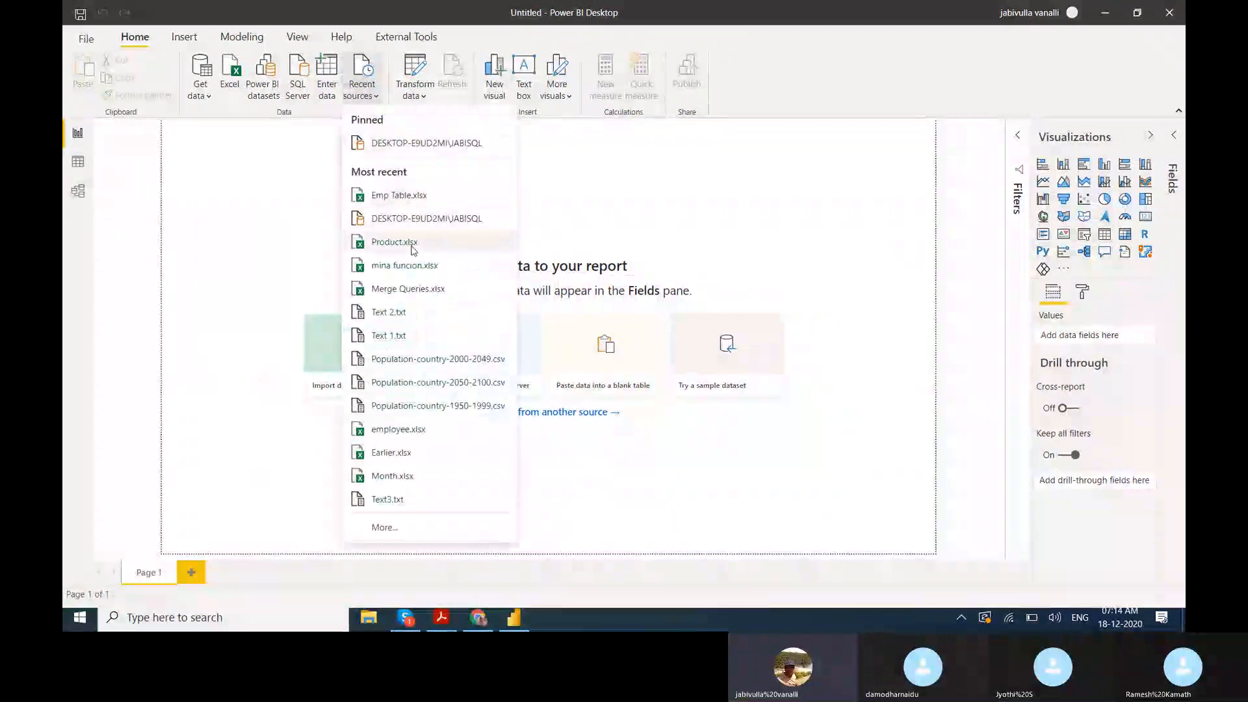
pyautogui.click(421, 204)
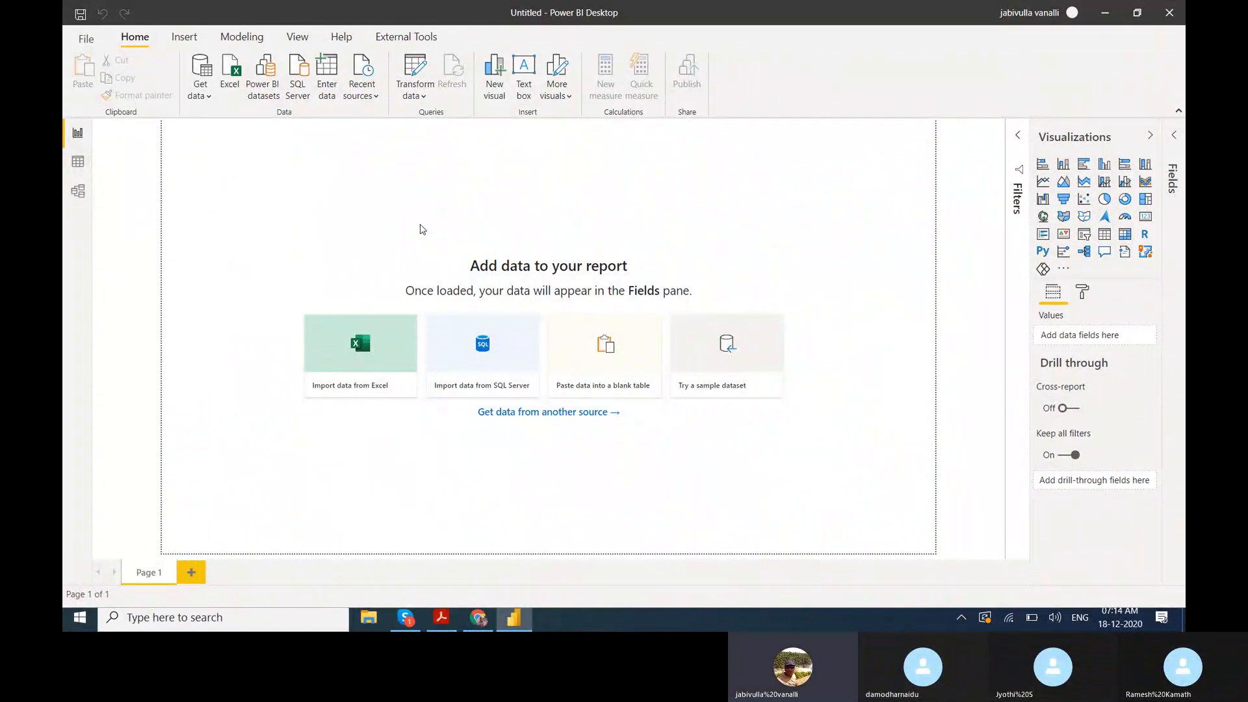
pyautogui.click(346, 184)
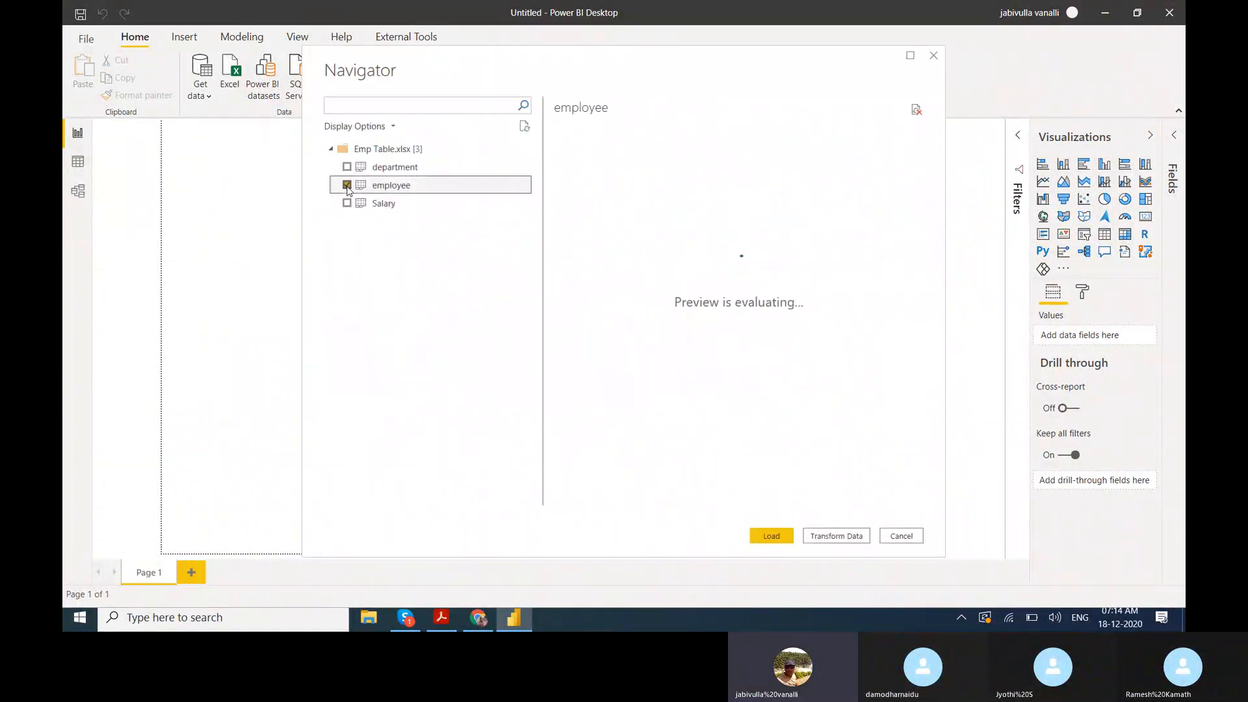
pyautogui.click(776, 537)
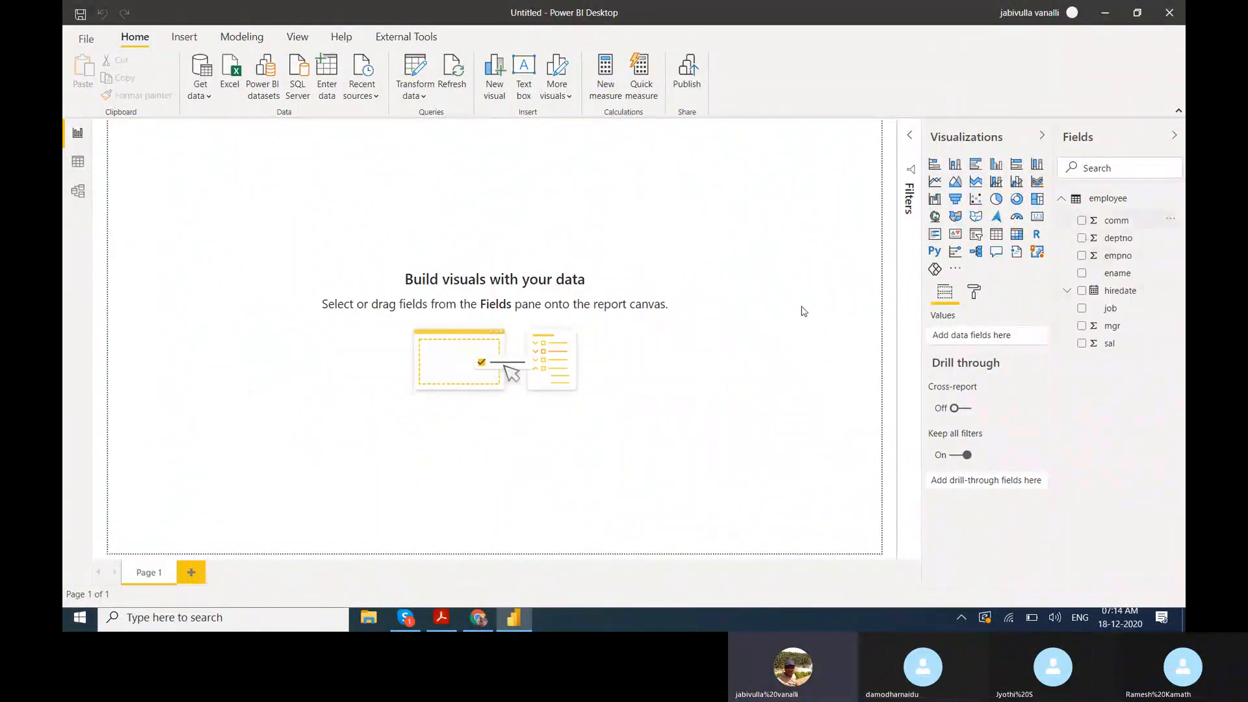
pyautogui.click(78, 162)
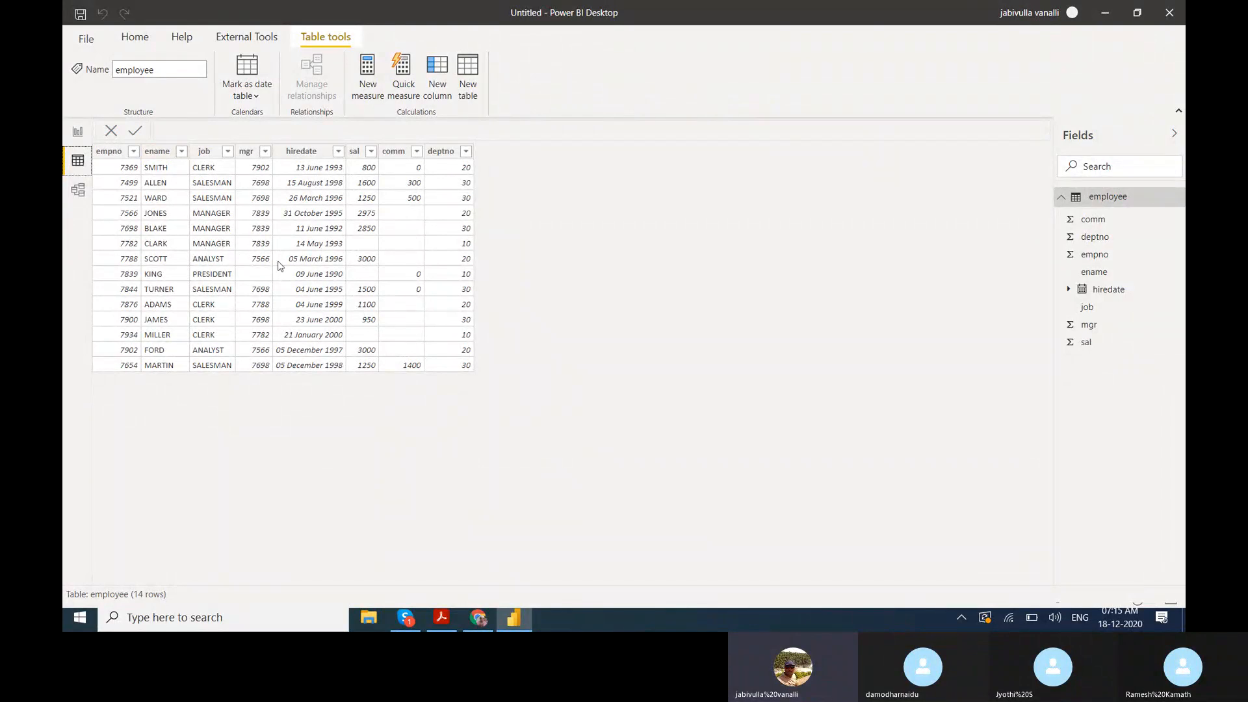
pyautogui.click(77, 135)
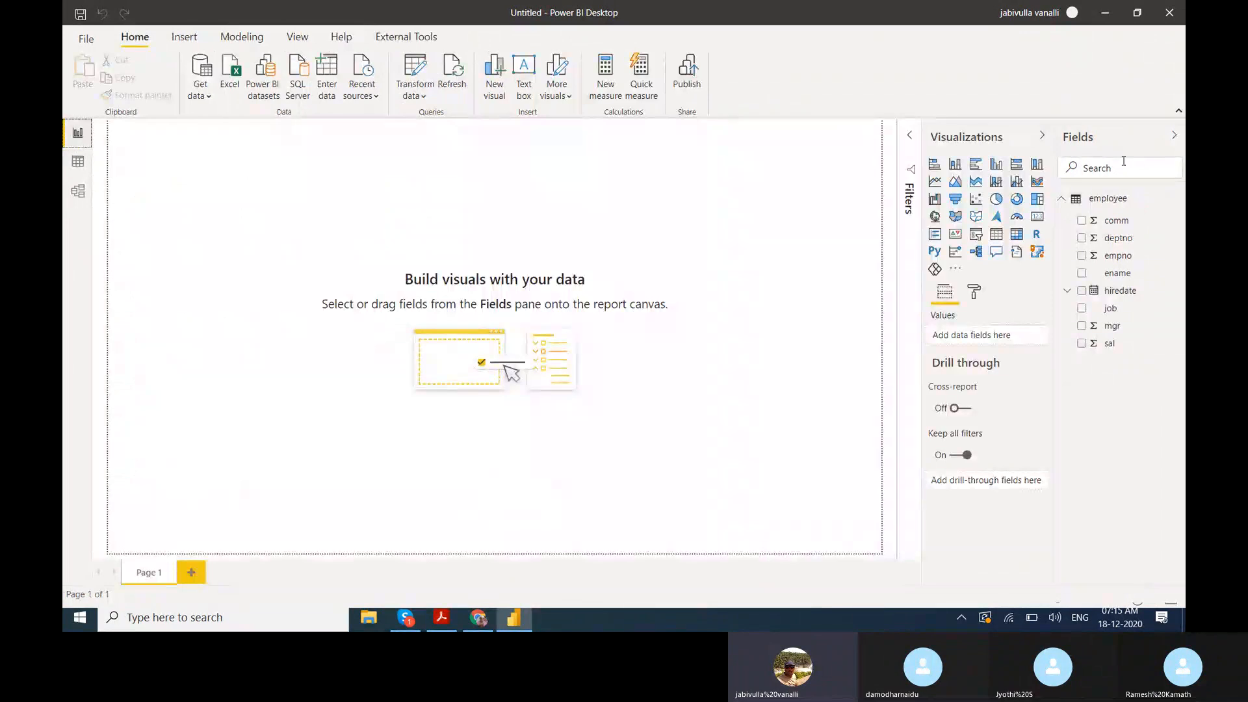
# - Create a measure in the employee table with the formula MinDate = MIN(employee[hiredate])
pyautogui.rightClick(1101, 205)
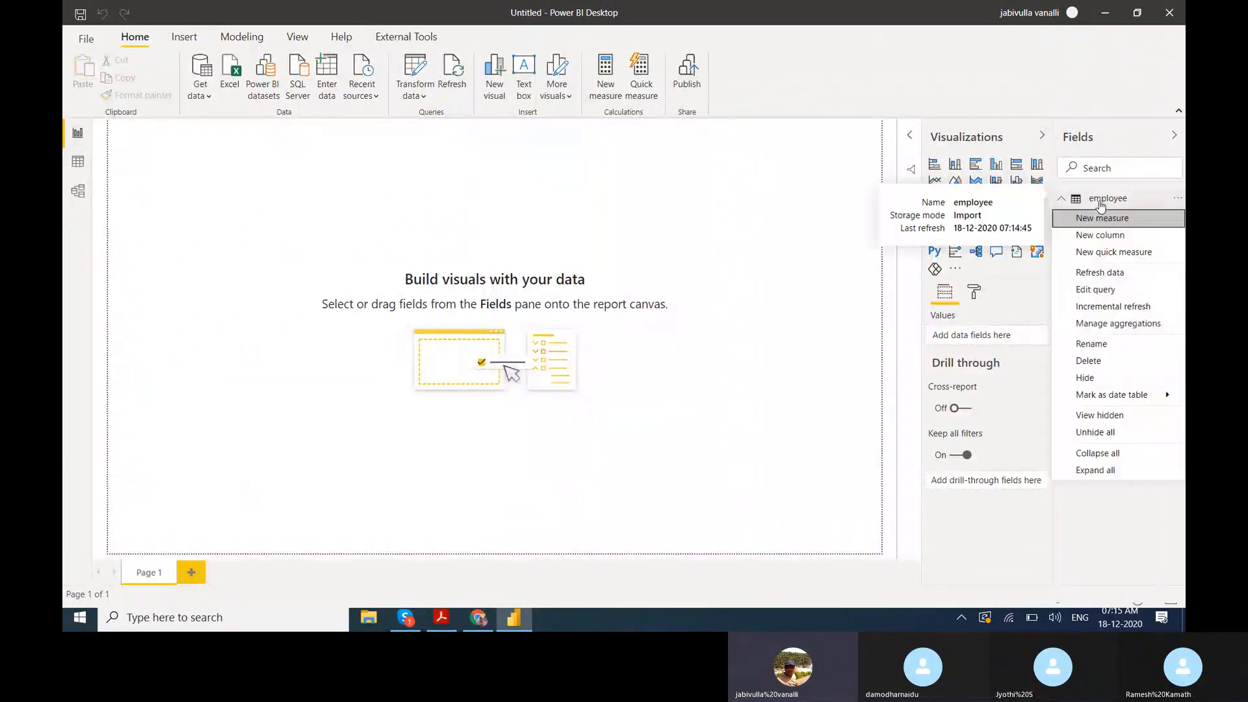
pyautogui.click(1111, 224)
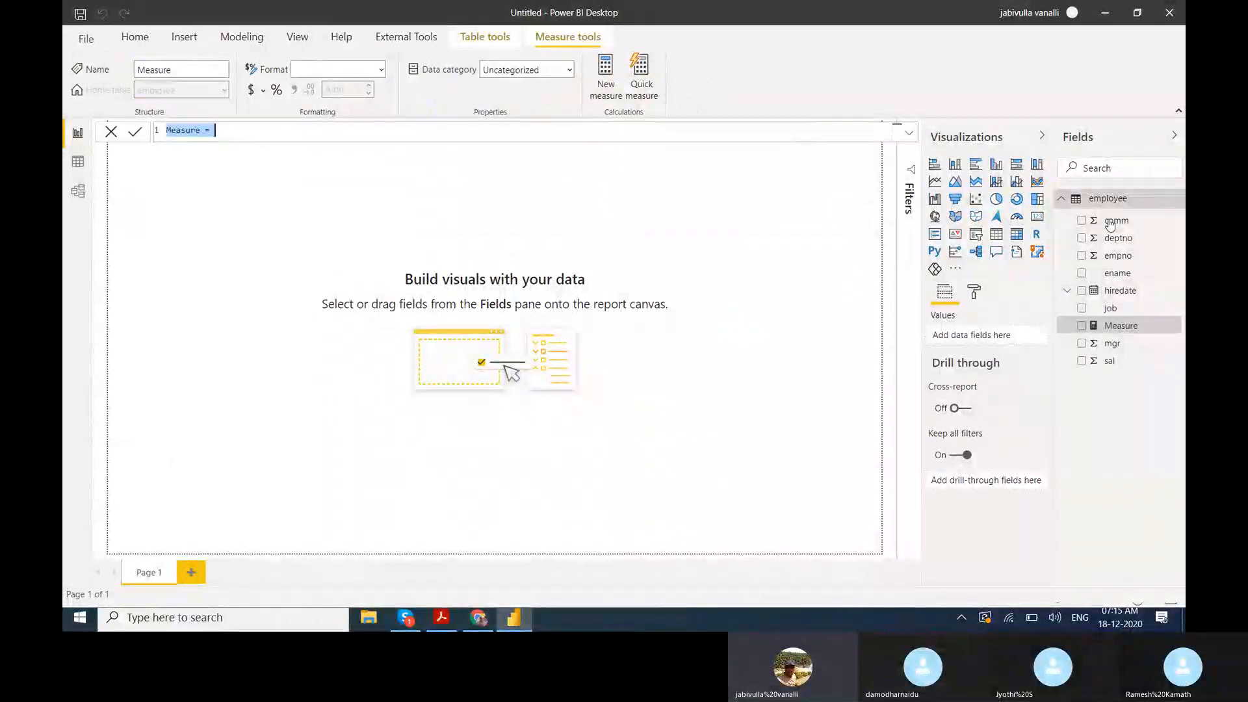
pyautogui.write('MinDate = min')
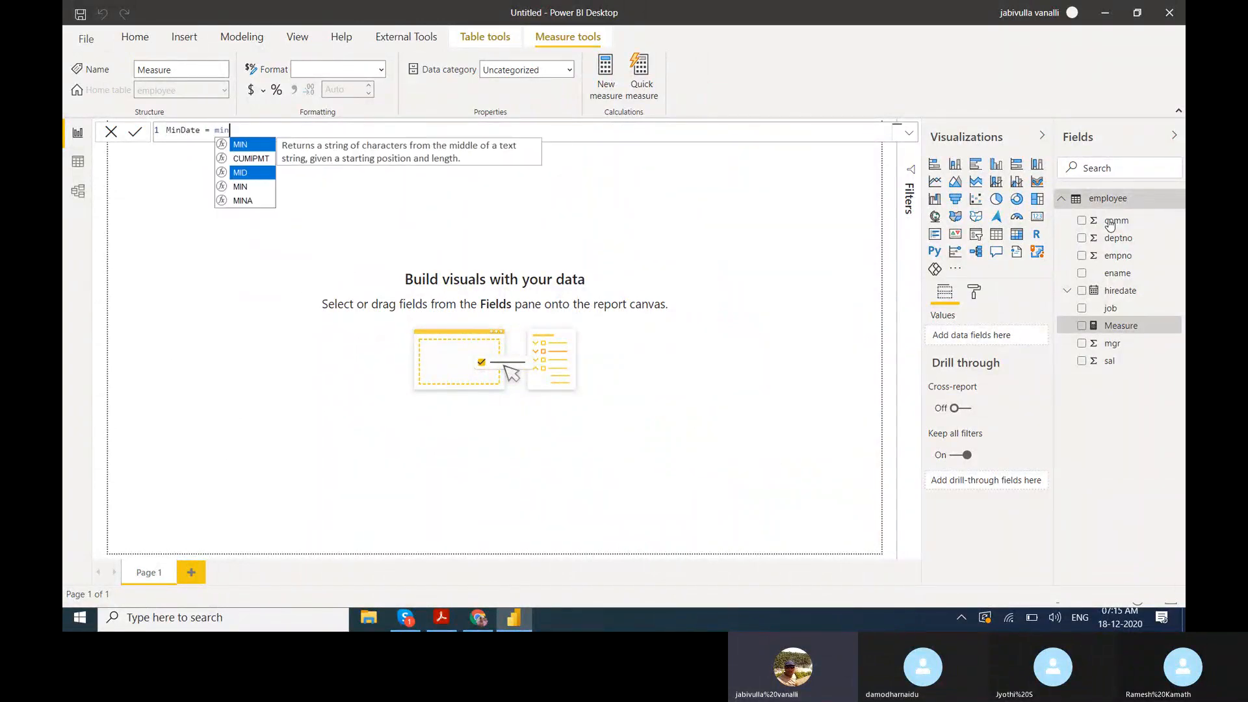
pyautogui.write('(hi')
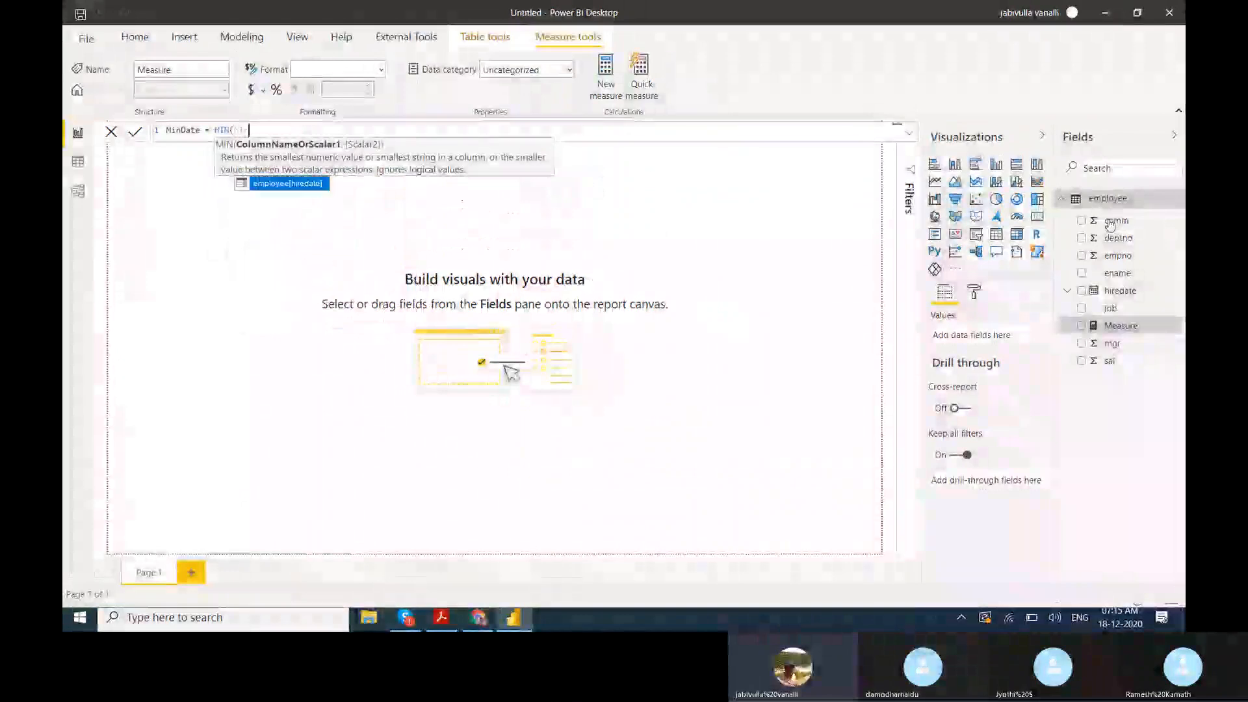
pyautogui.press('Tab')
pyautogui.write(')')
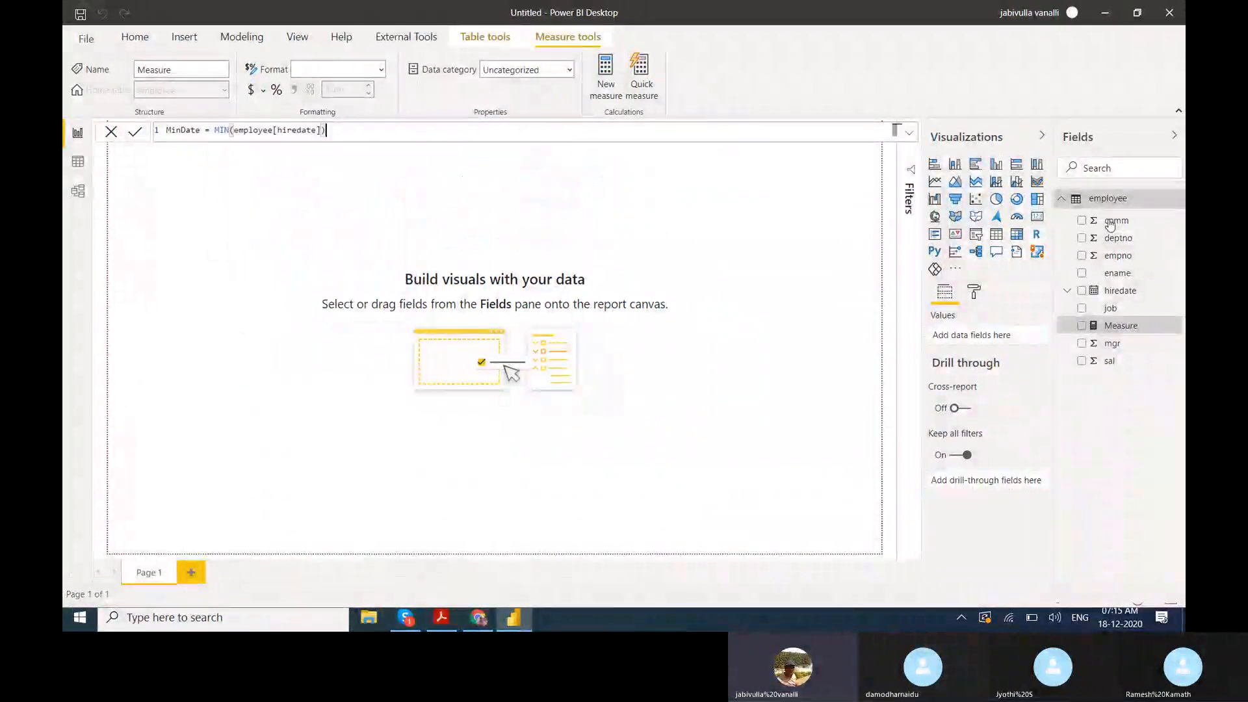
pyautogui.press('Return')
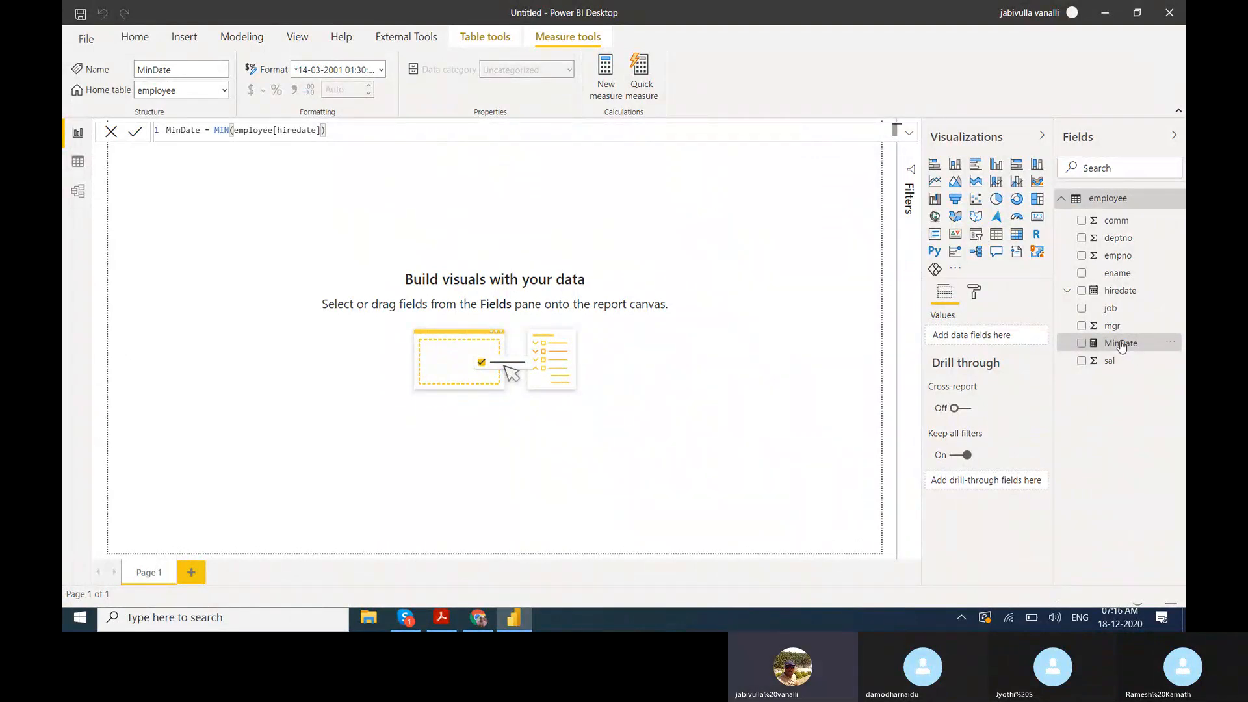
# - Show MinDate in a wide, short card in the report page's upper left area and check it against the employee hire dates
pyautogui.moveTo(1121, 346); pyautogui.dragTo(215, 253)
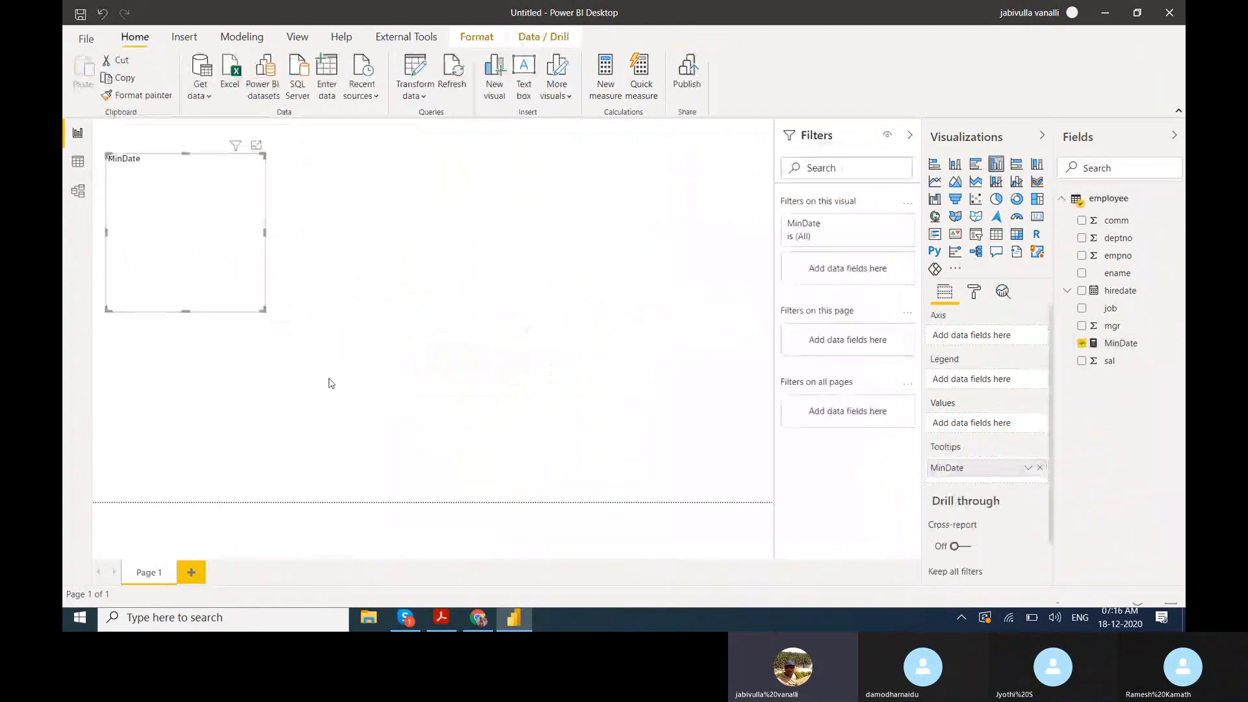
pyautogui.moveTo(262, 312); pyautogui.dragTo(325, 246)
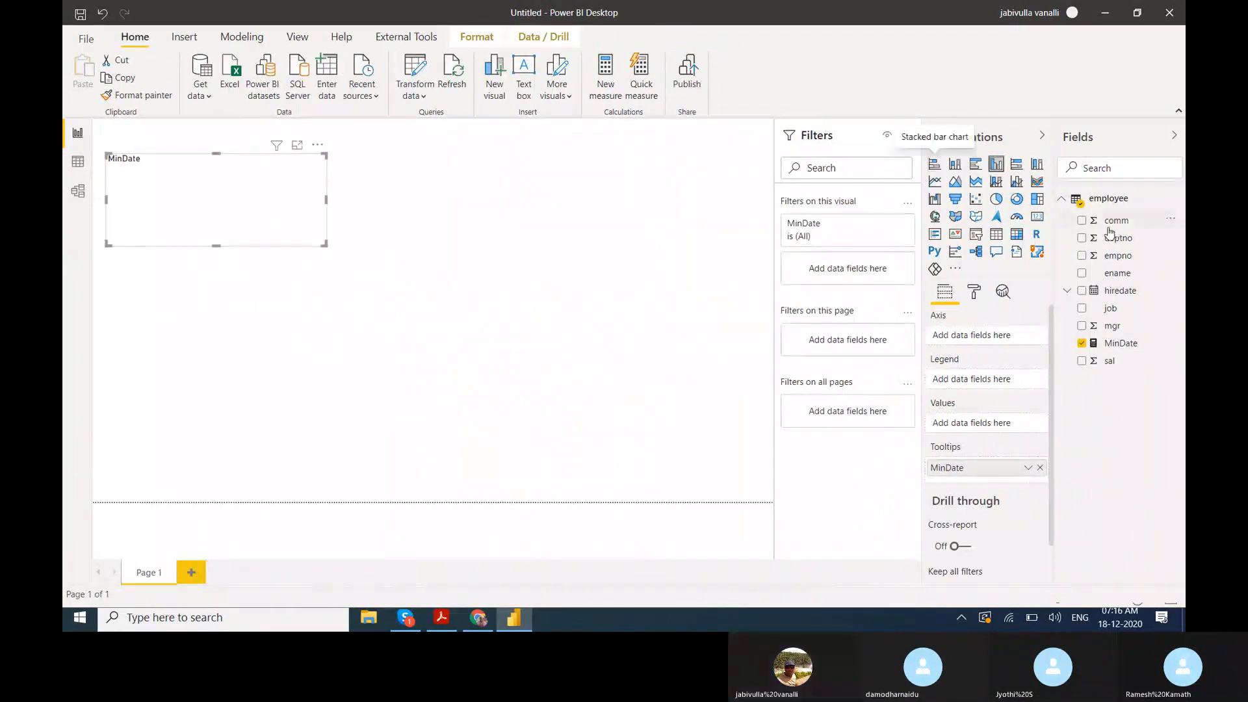
pyautogui.click(1038, 218)
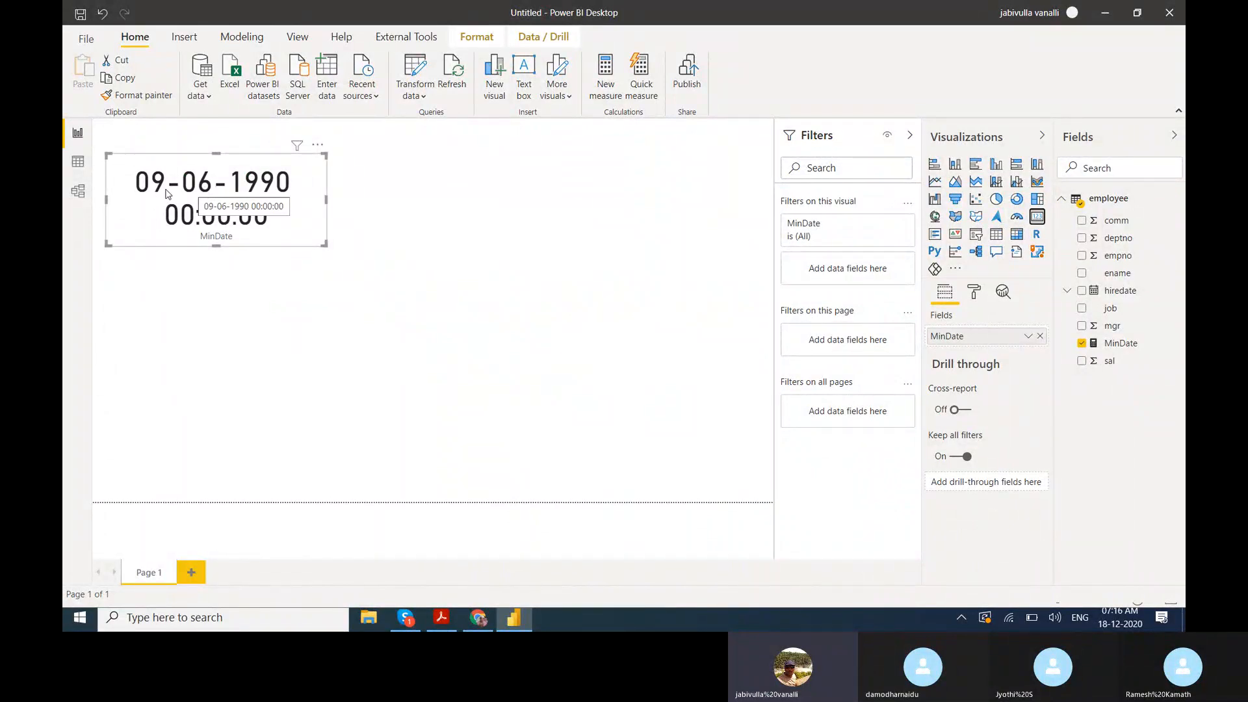
pyautogui.click(78, 162)
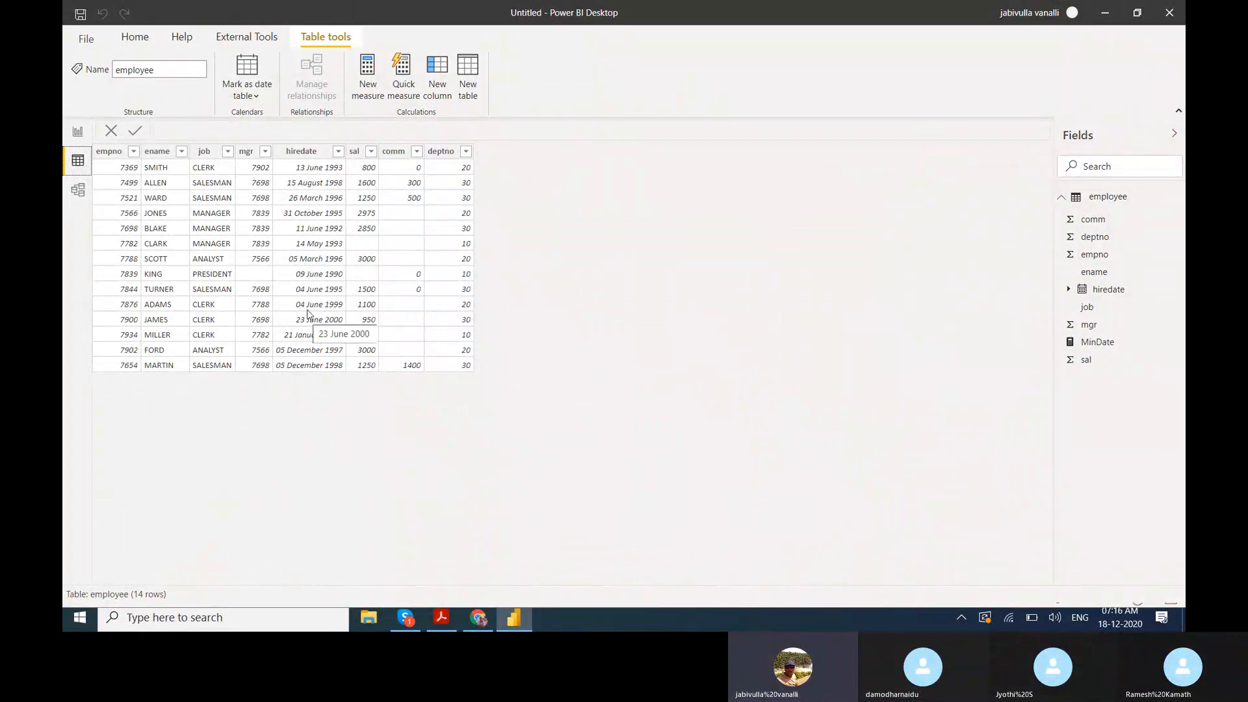
pyautogui.click(77, 132)
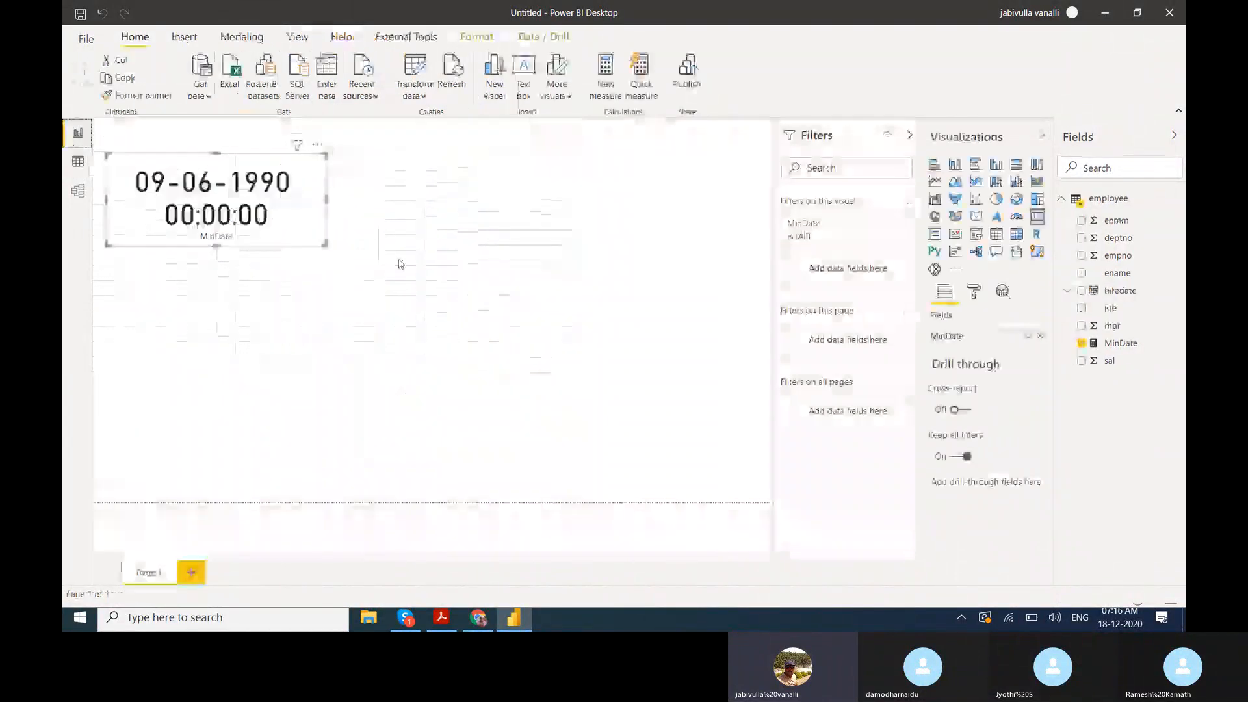
# - Create a second measure in the employee table with the formula MaxDate = MAX(employee[hiredate])
pyautogui.rightClick(1108, 199)
pyautogui.click(1106, 224)
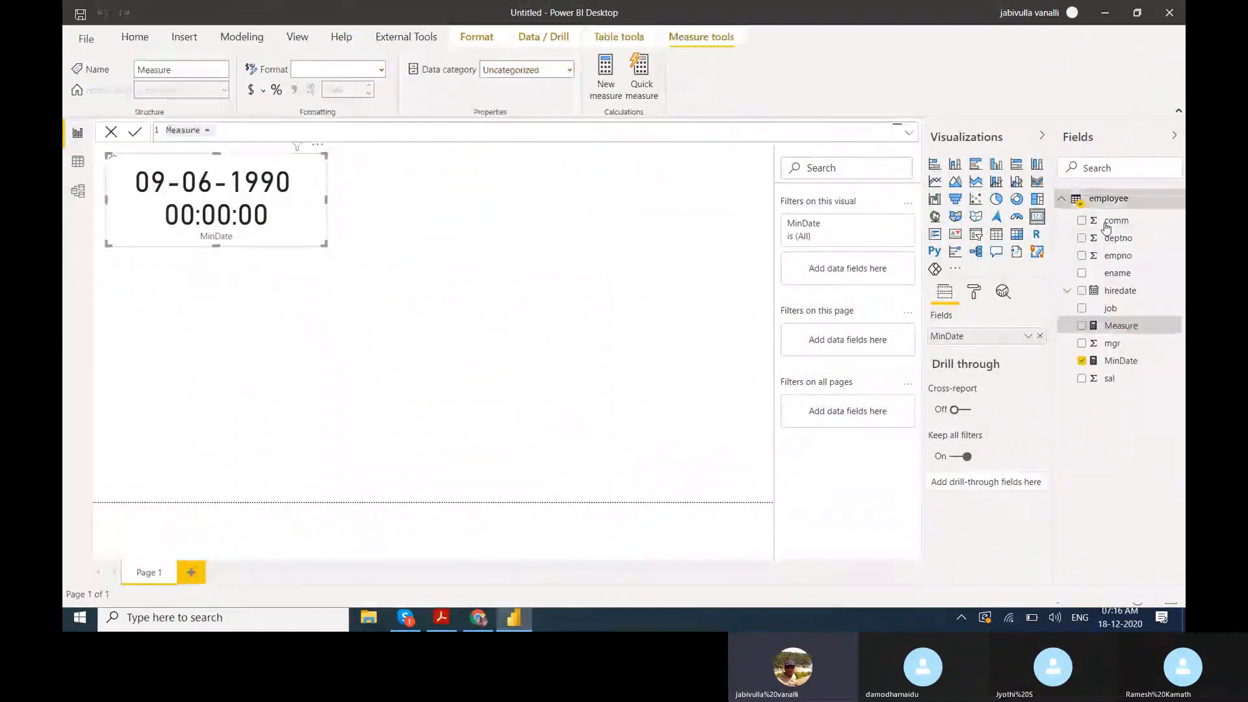
pyautogui.write('Max')
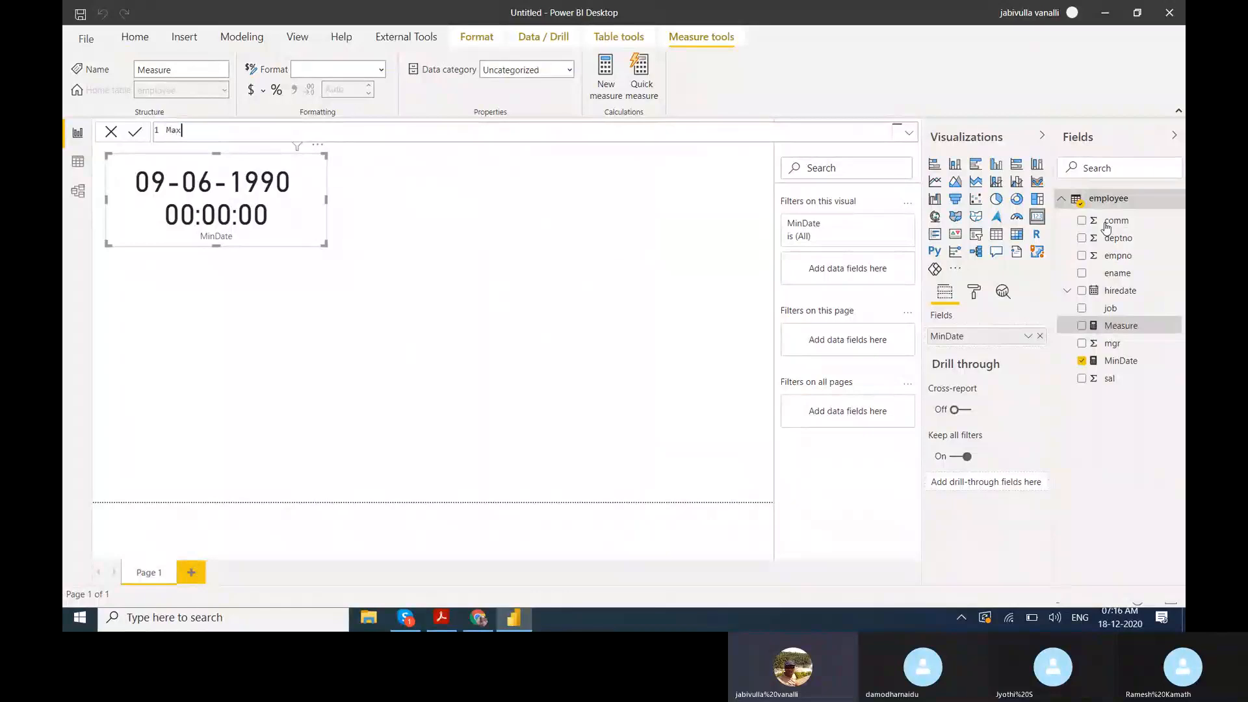
pyautogui.write('Date')
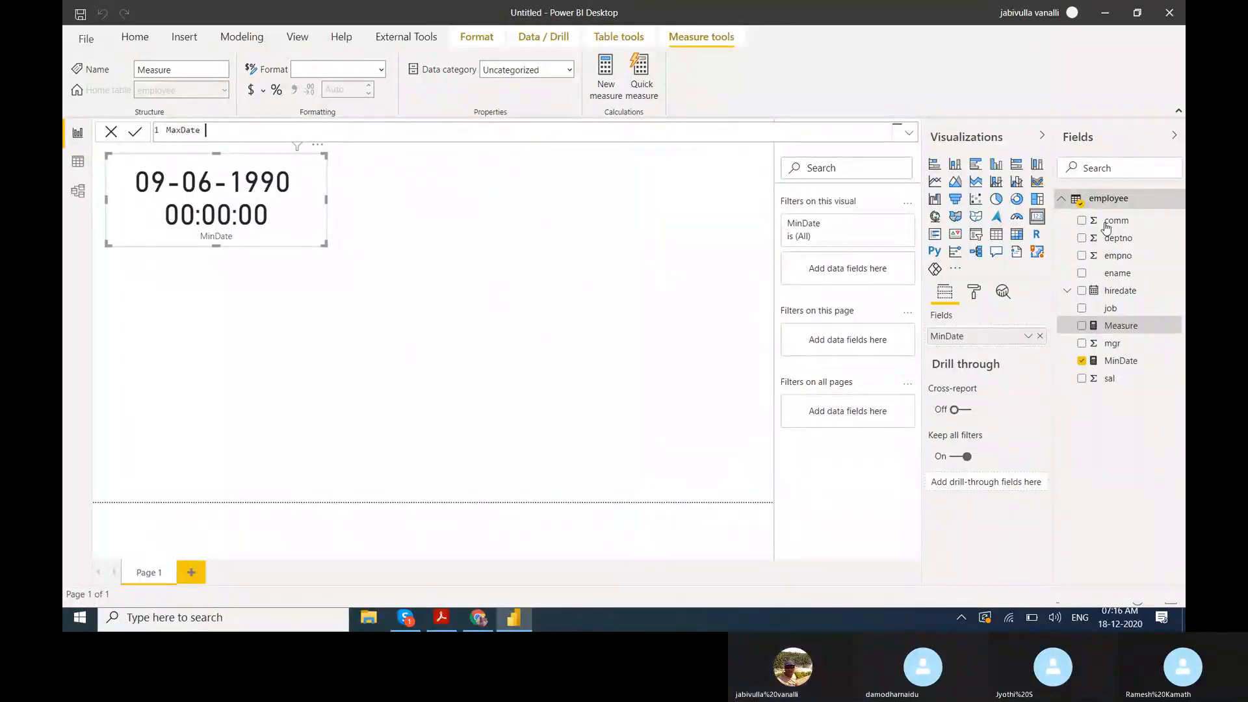
pyautogui.write(' = ma')
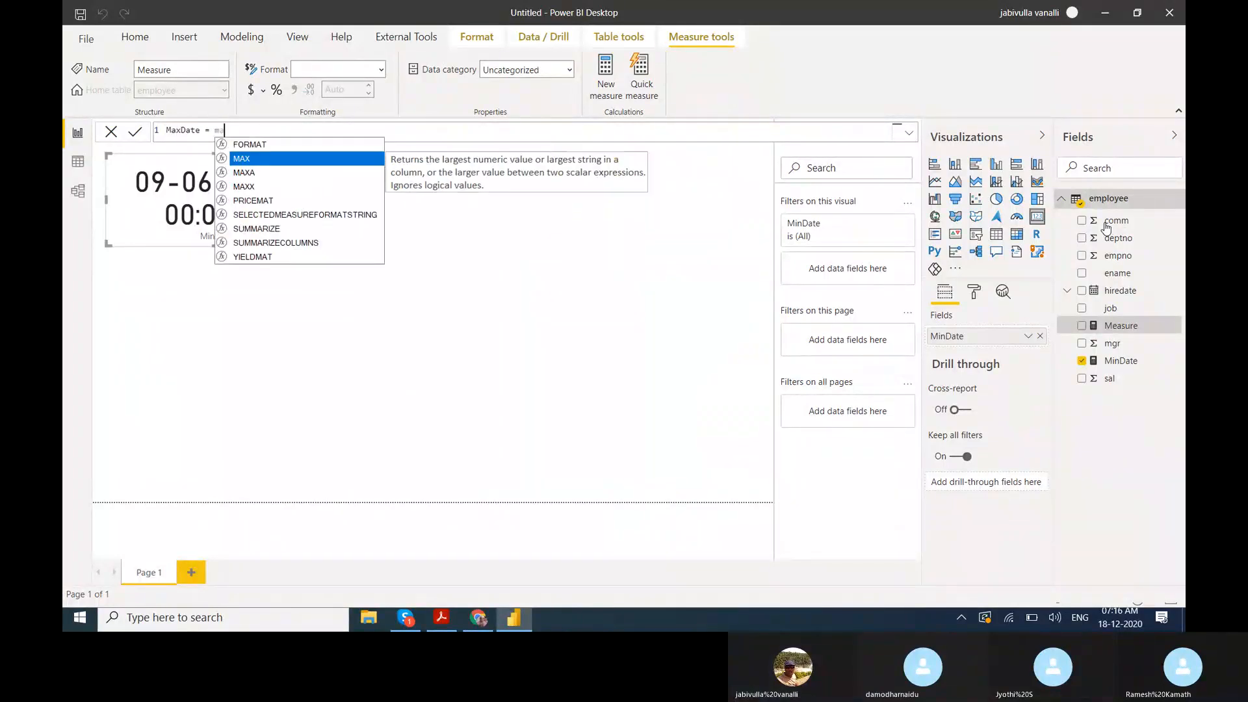
pyautogui.write('x(date')
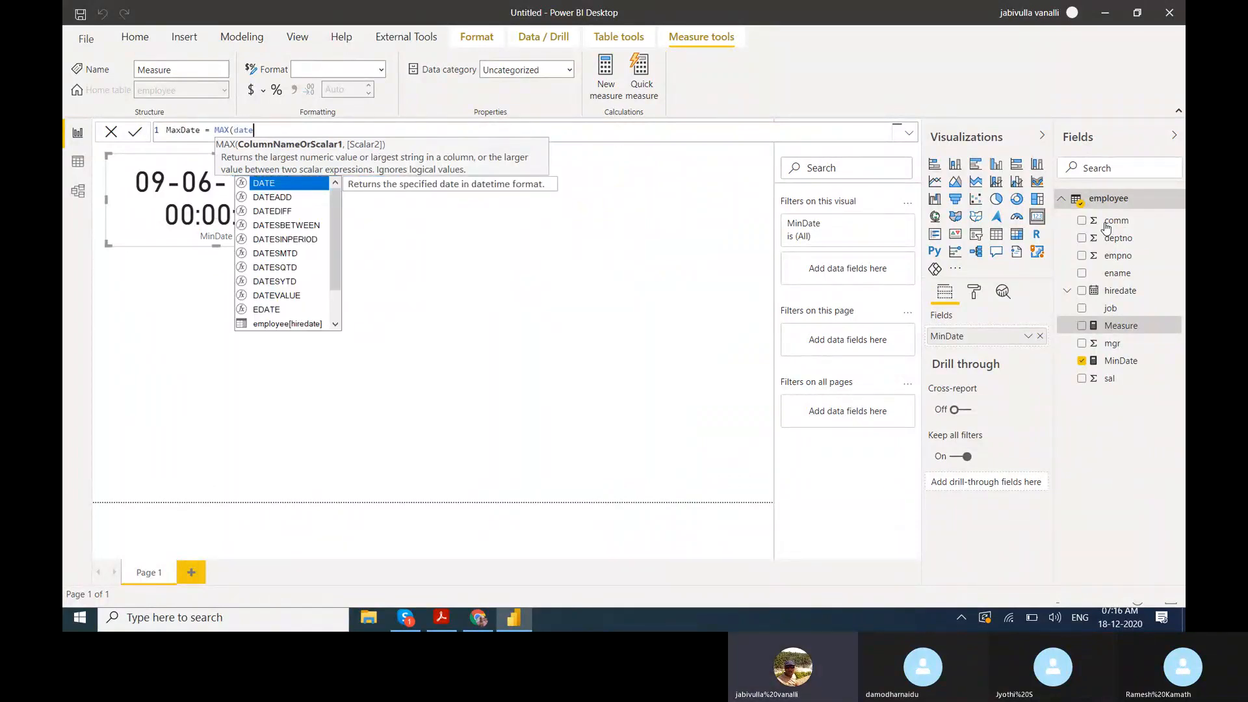
pyautogui.press('Down')
pyautogui.press('Down')
pyautogui.press('Down')
pyautogui.press('Down')
pyautogui.press('Down')
pyautogui.press('Down')
pyautogui.press('Down')
pyautogui.press('Down')
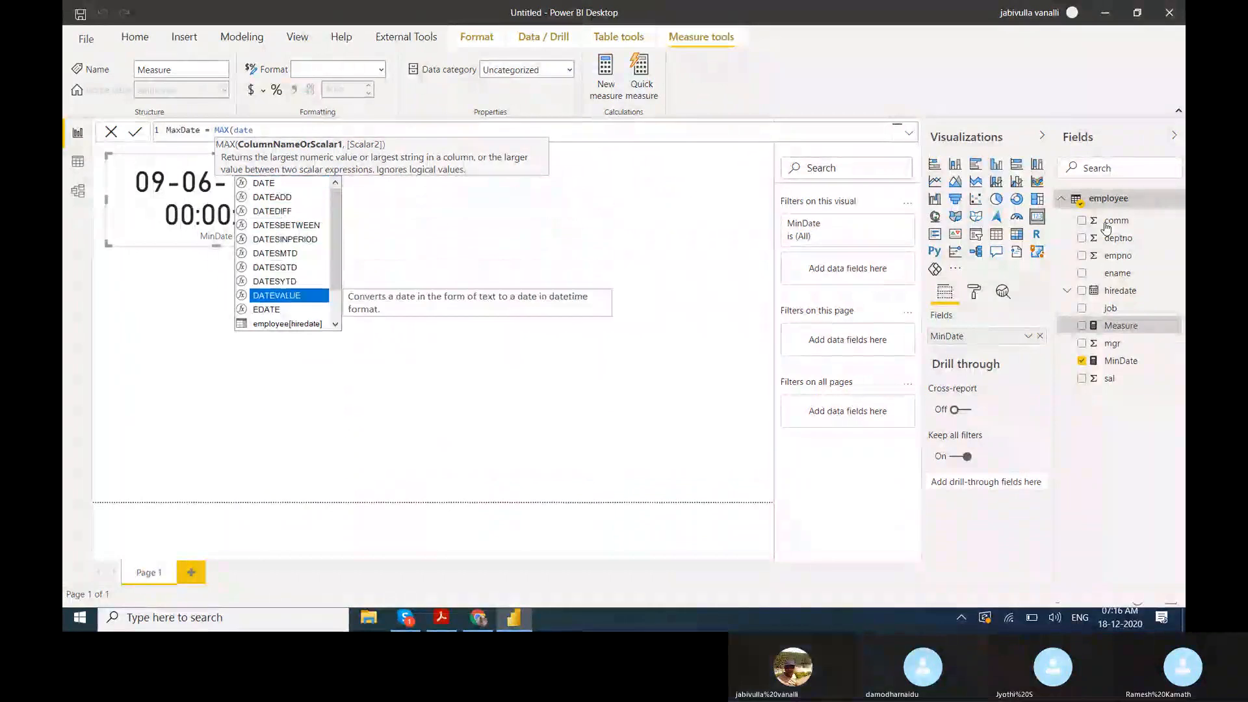
pyautogui.press('Down')
pyautogui.press('Down')
pyautogui.press('Tab')
pyautogui.write(')')
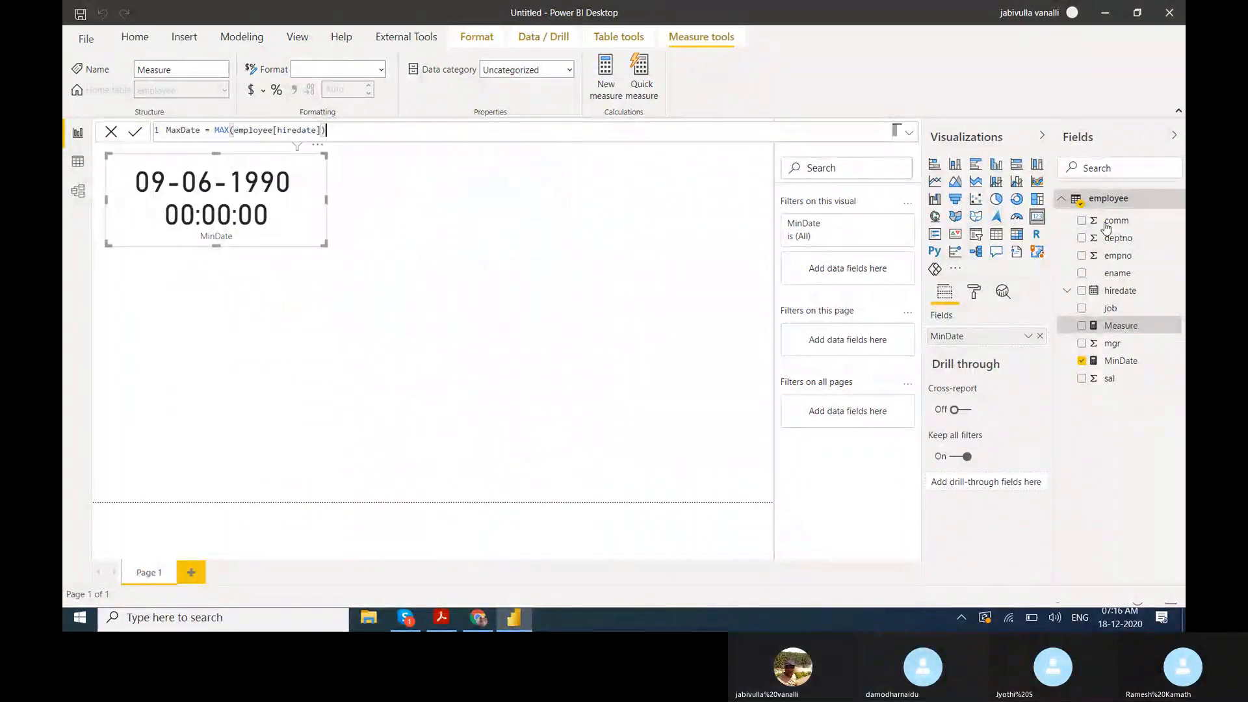
pyautogui.press('Return')
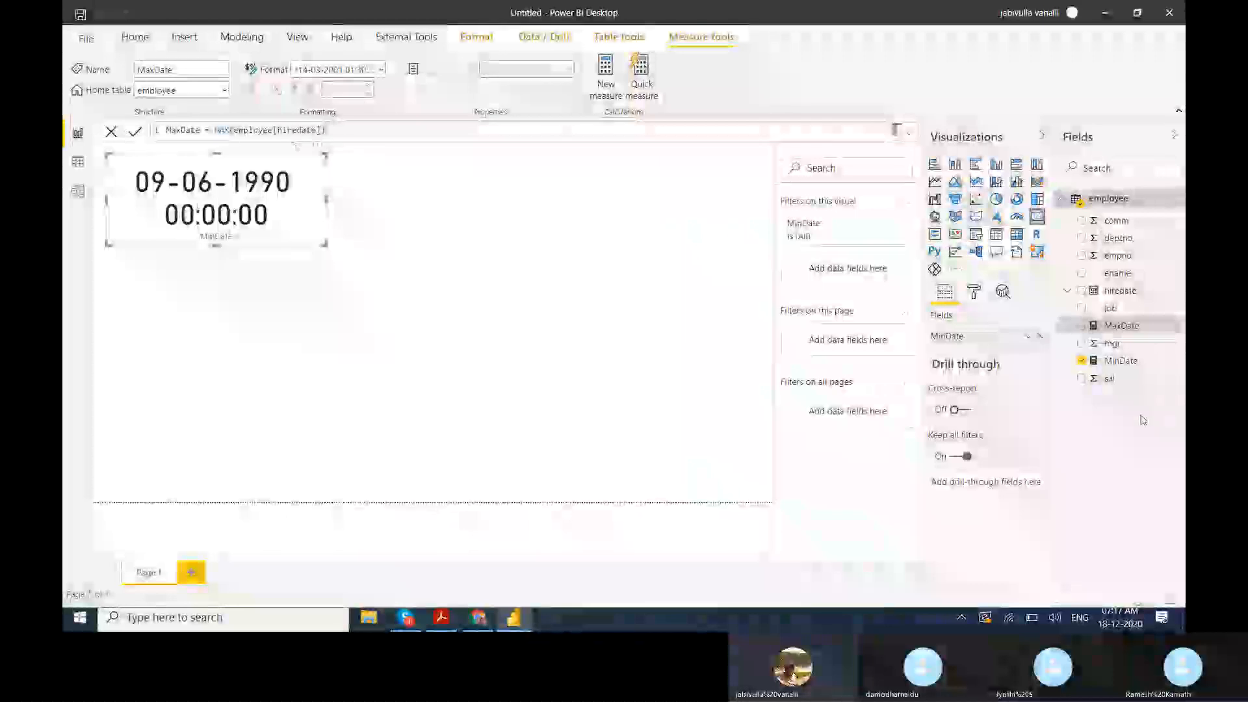
# - Show the MaxDate measure in a card visual beside the MinDate card
pyautogui.moveTo(1122, 327); pyautogui.dragTo(458, 182)
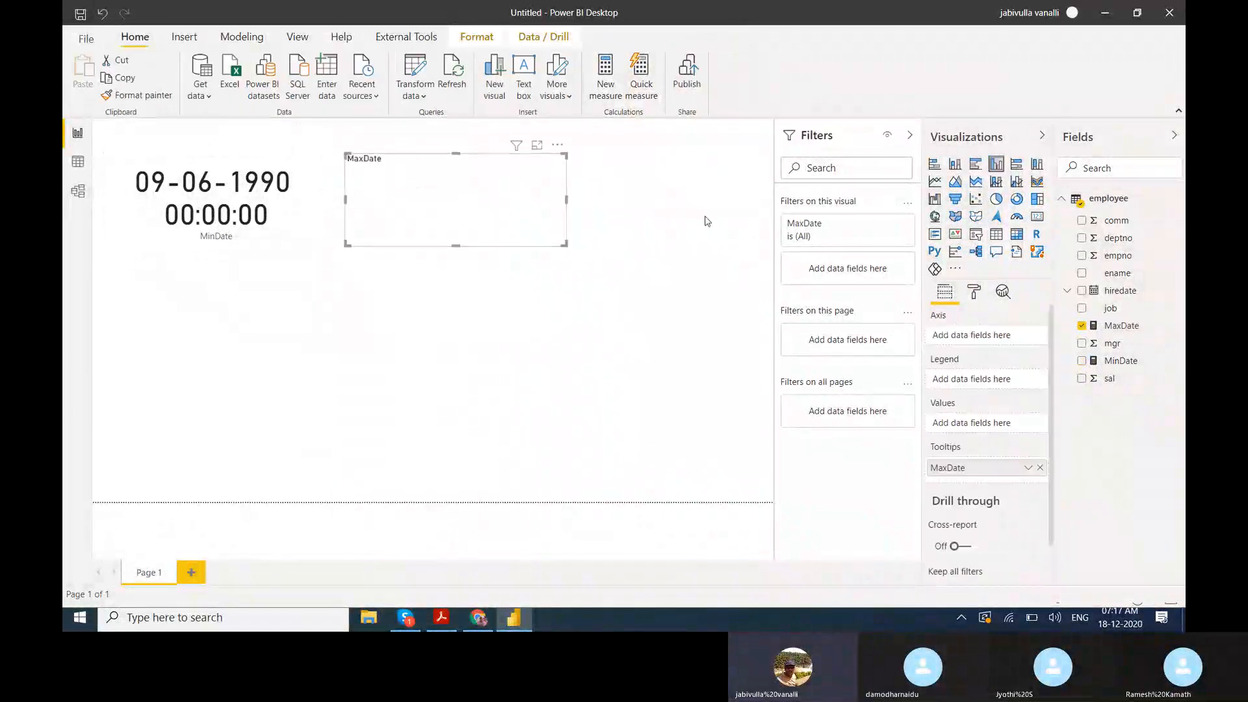
pyautogui.click(1037, 219)
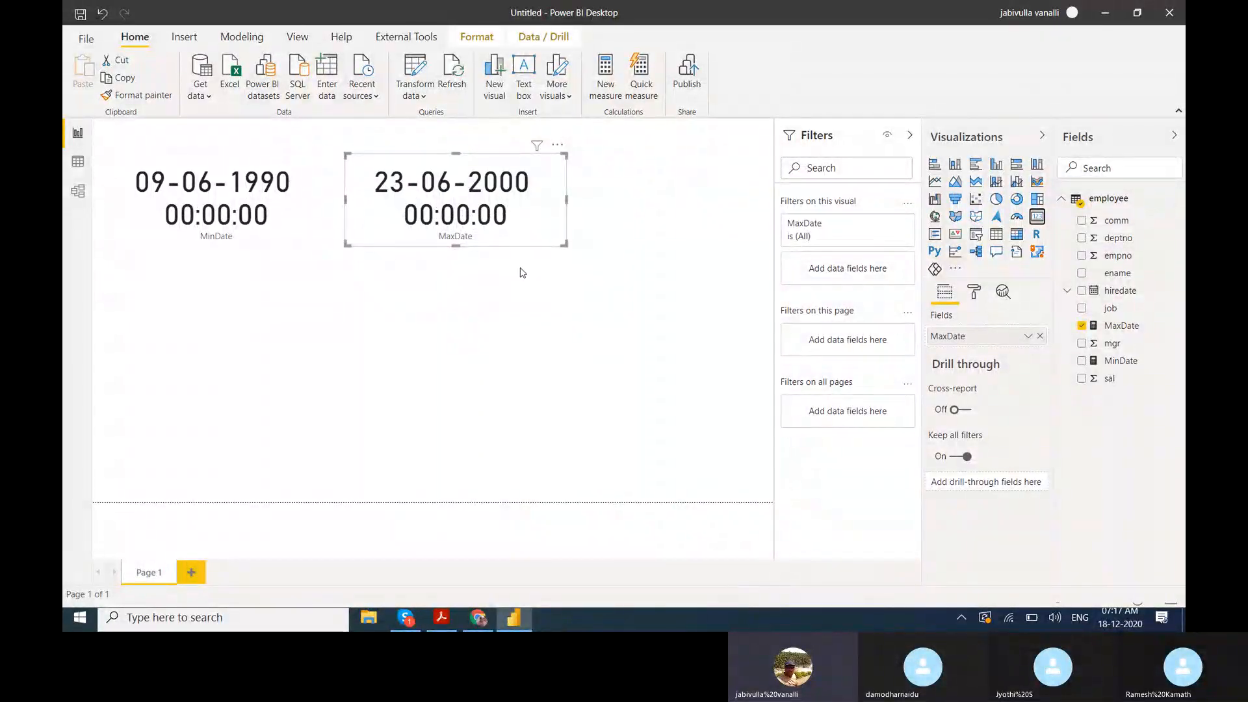
# - Compare the MinDate and MaxDate cards with the employee table's hire dates, and review the CALENDAR function examples on the Microsoft documentation page in Chrome
pyautogui.click(78, 162)
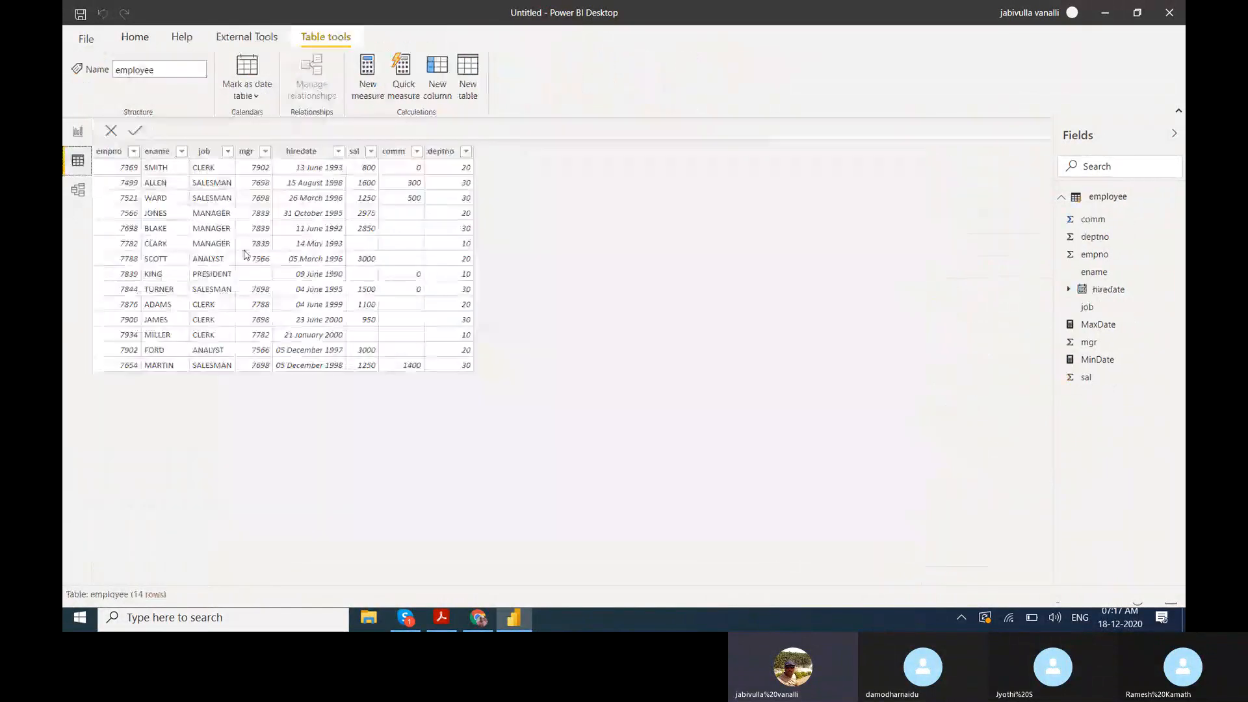
pyautogui.click(72, 126)
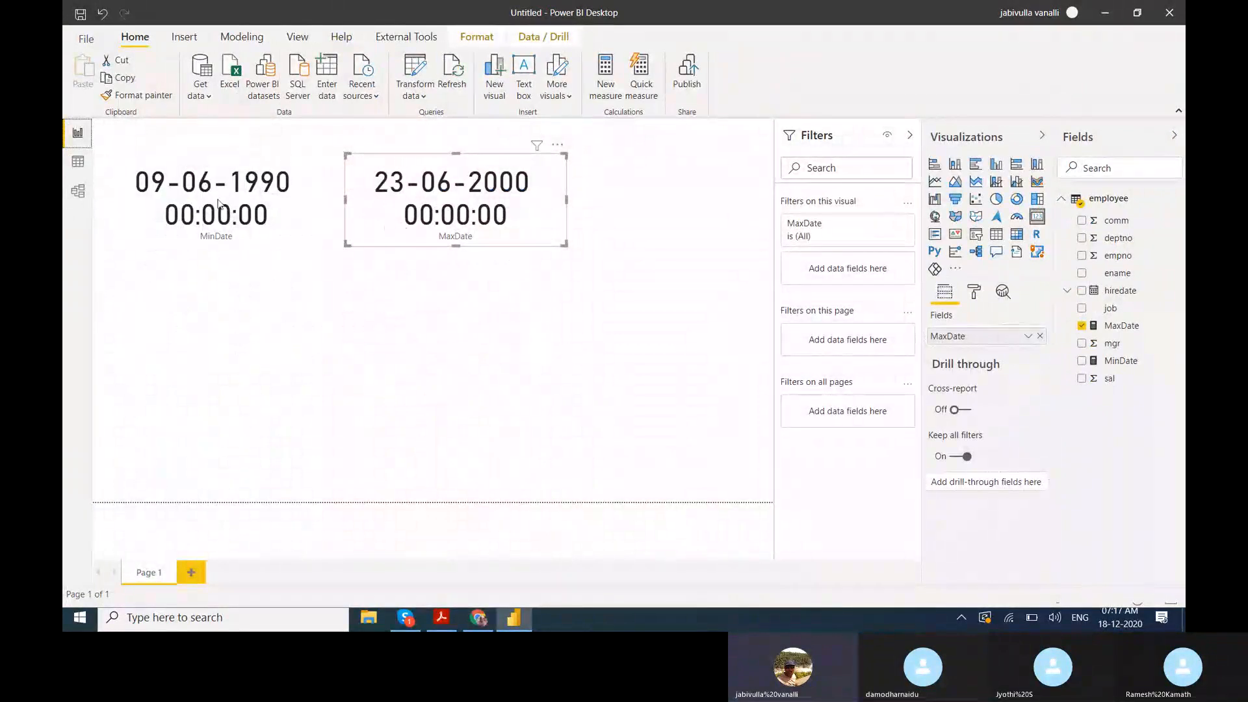
pyautogui.click(78, 162)
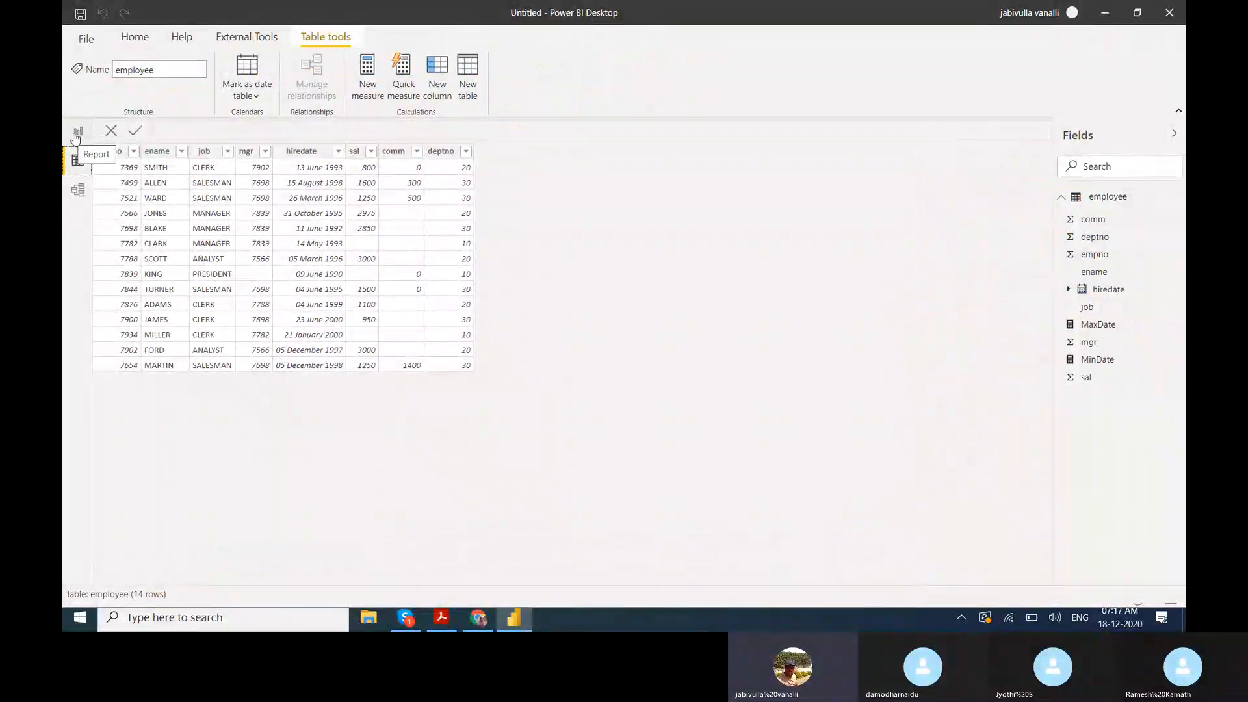
pyautogui.click(77, 133)
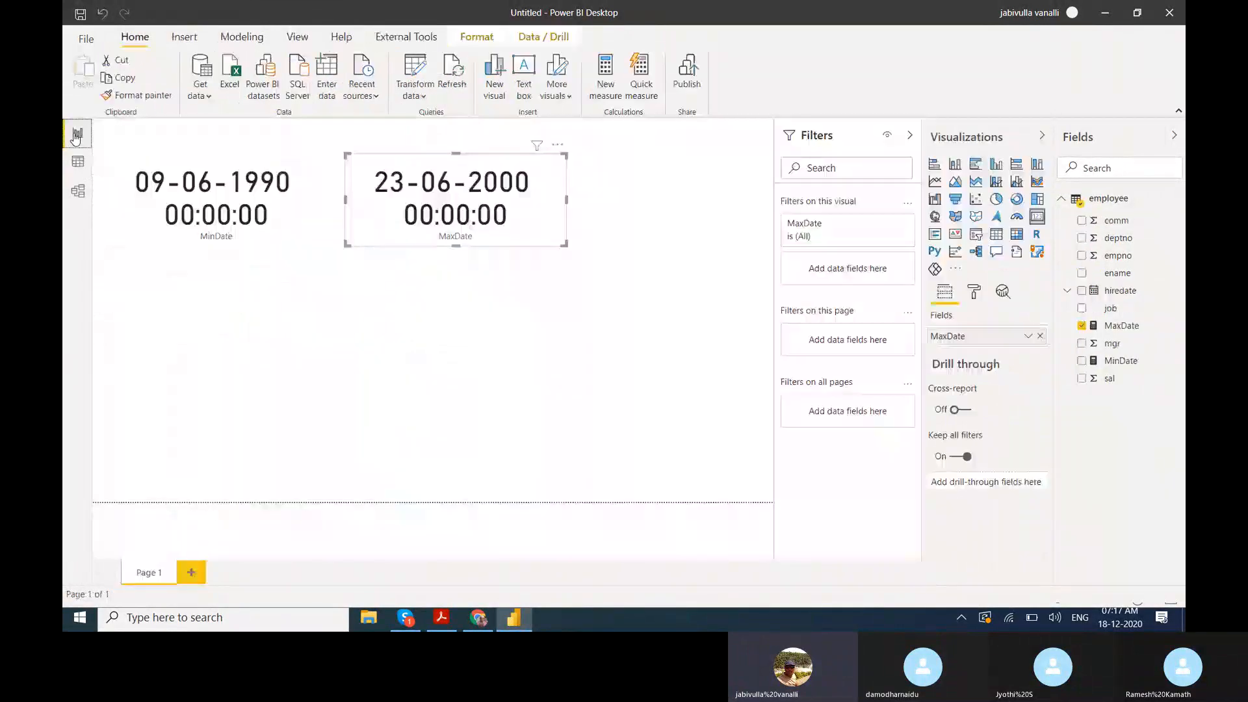
pyautogui.click(79, 162)
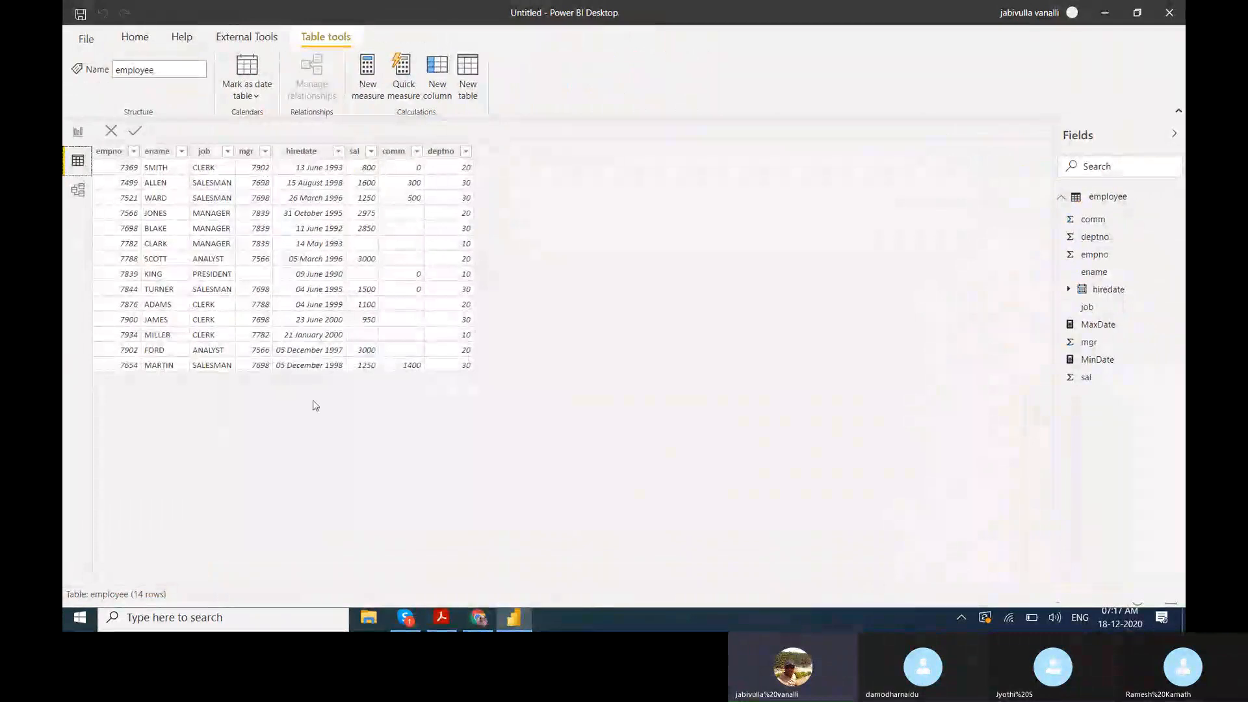
pyautogui.click(480, 615)
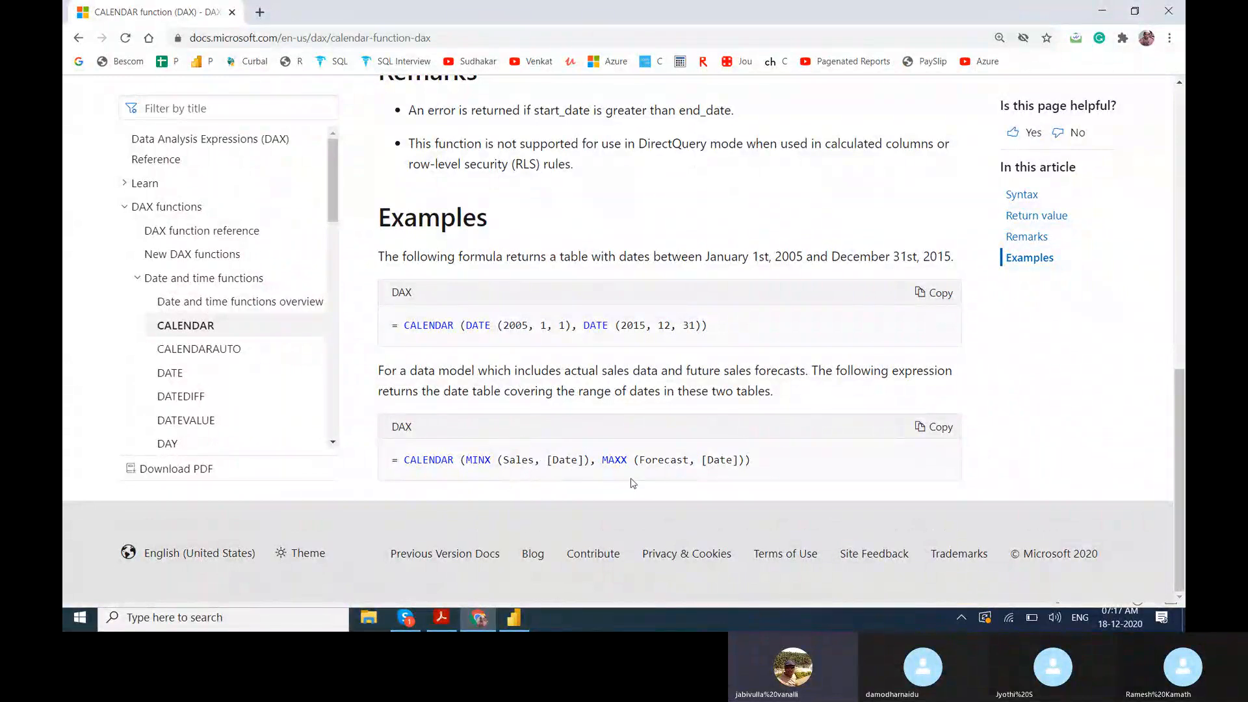
pyautogui.hotkey('alt', 'Tab')
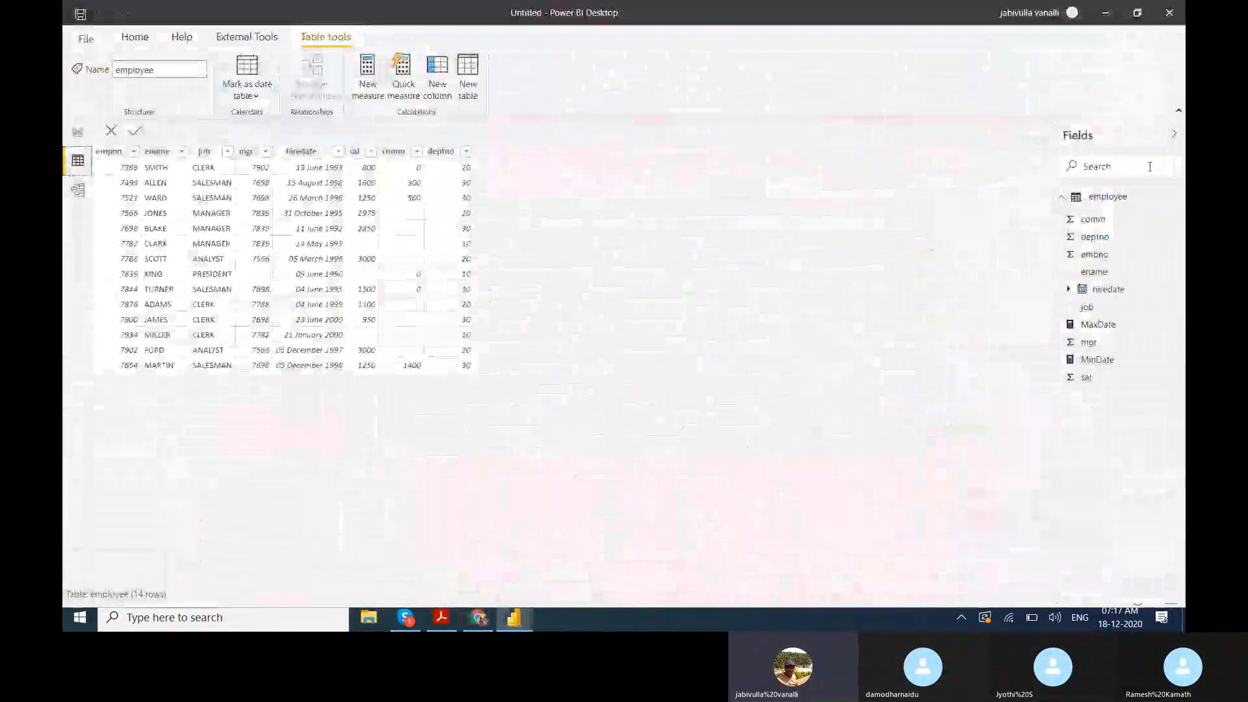
# - Start a new calculated table named Calender whose formula uses the CALENDAR function
pyautogui.rightClick(1109, 203)
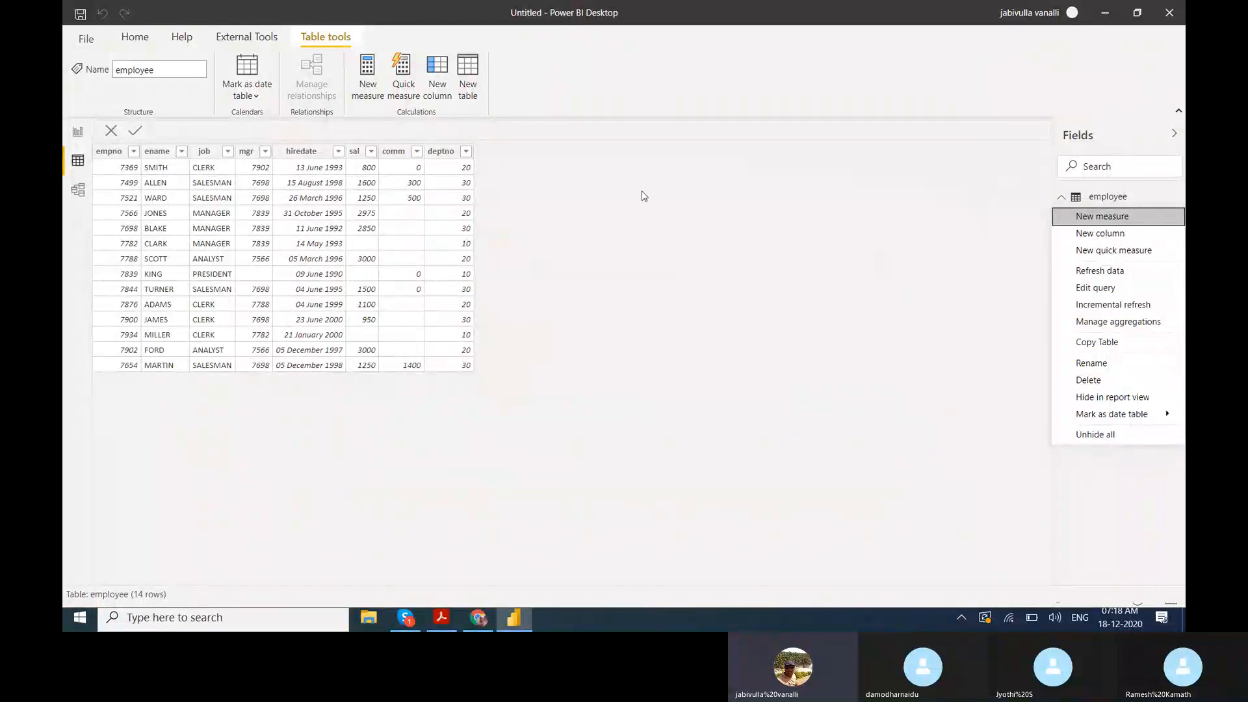
pyautogui.click(467, 77)
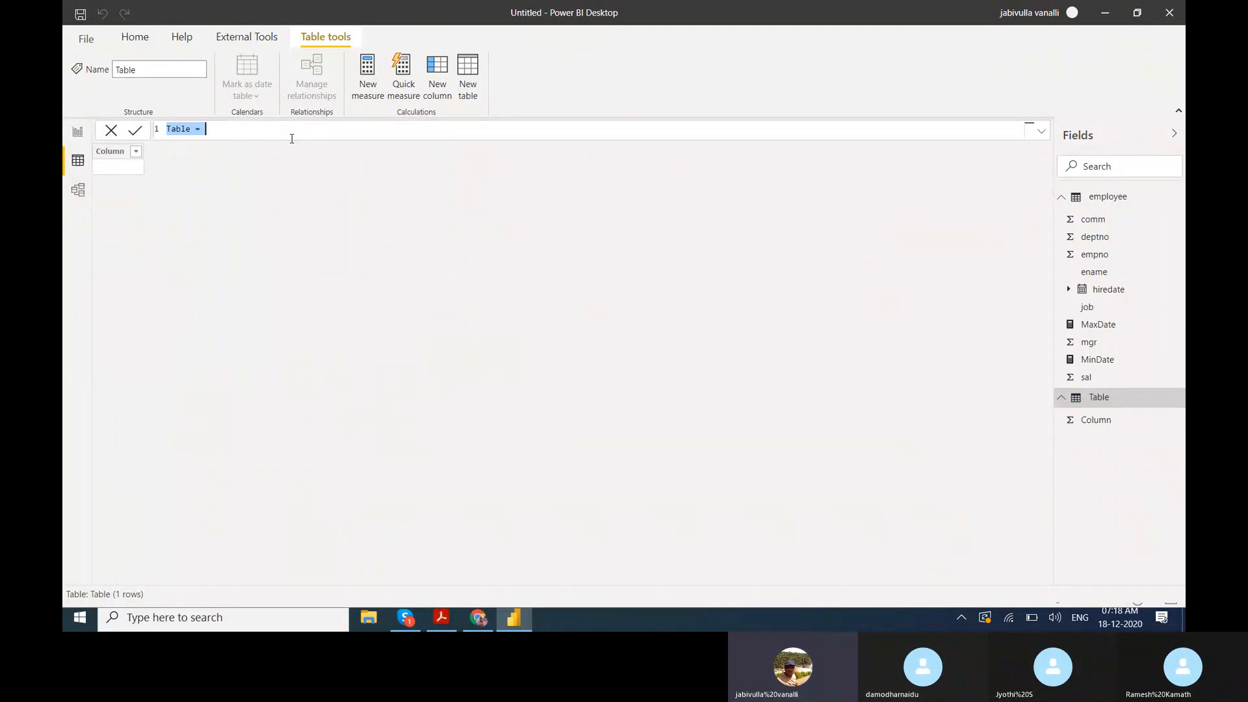
pyautogui.write('Calender = ')
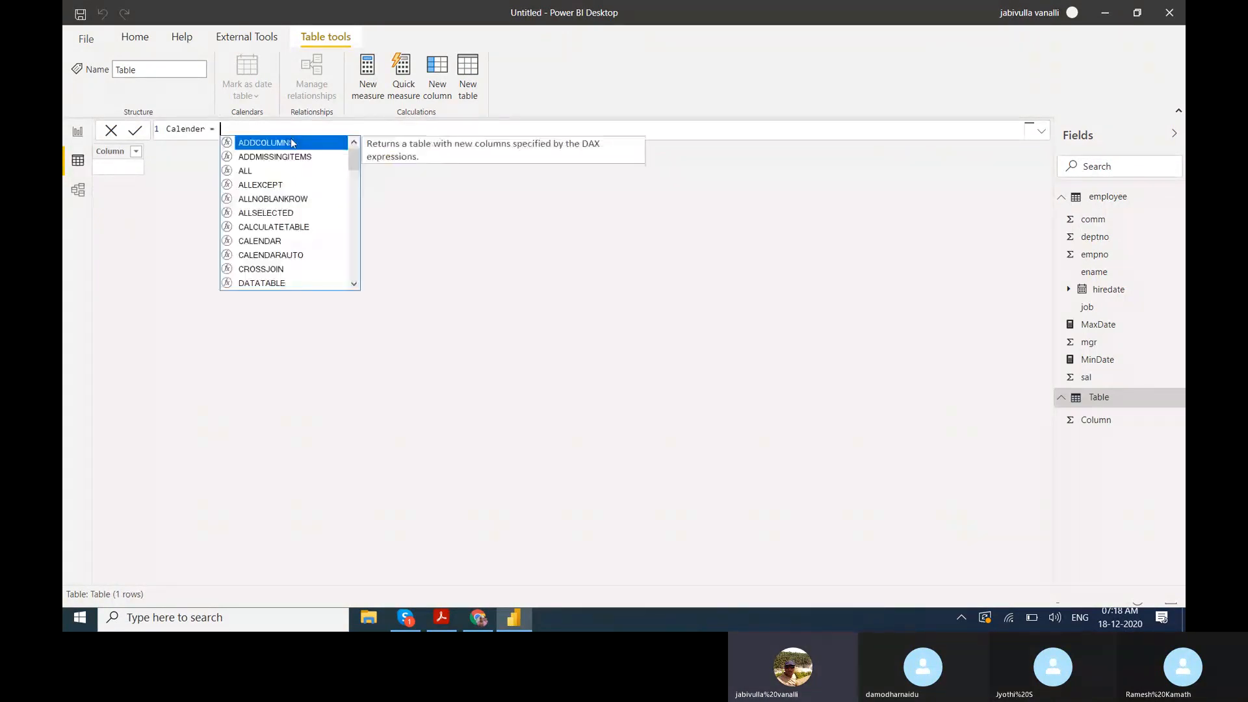
pyautogui.write('calender')
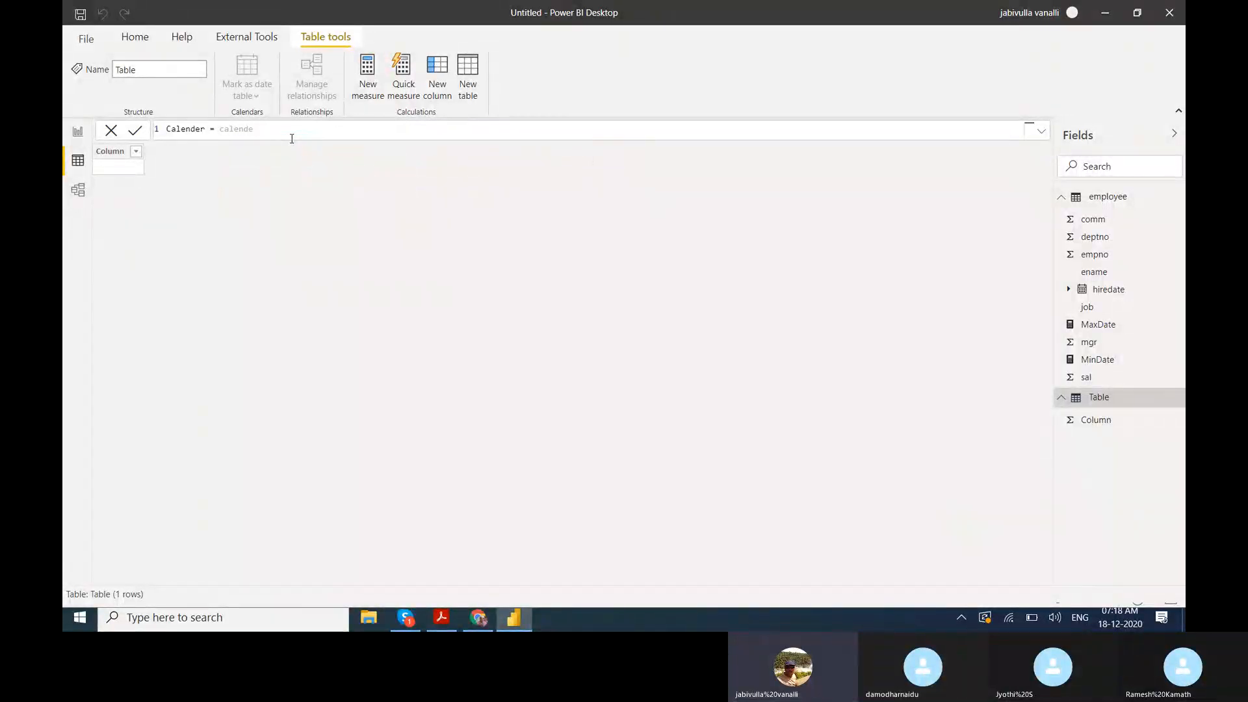
pyautogui.press('BackSpace')
pyautogui.click(292, 143)
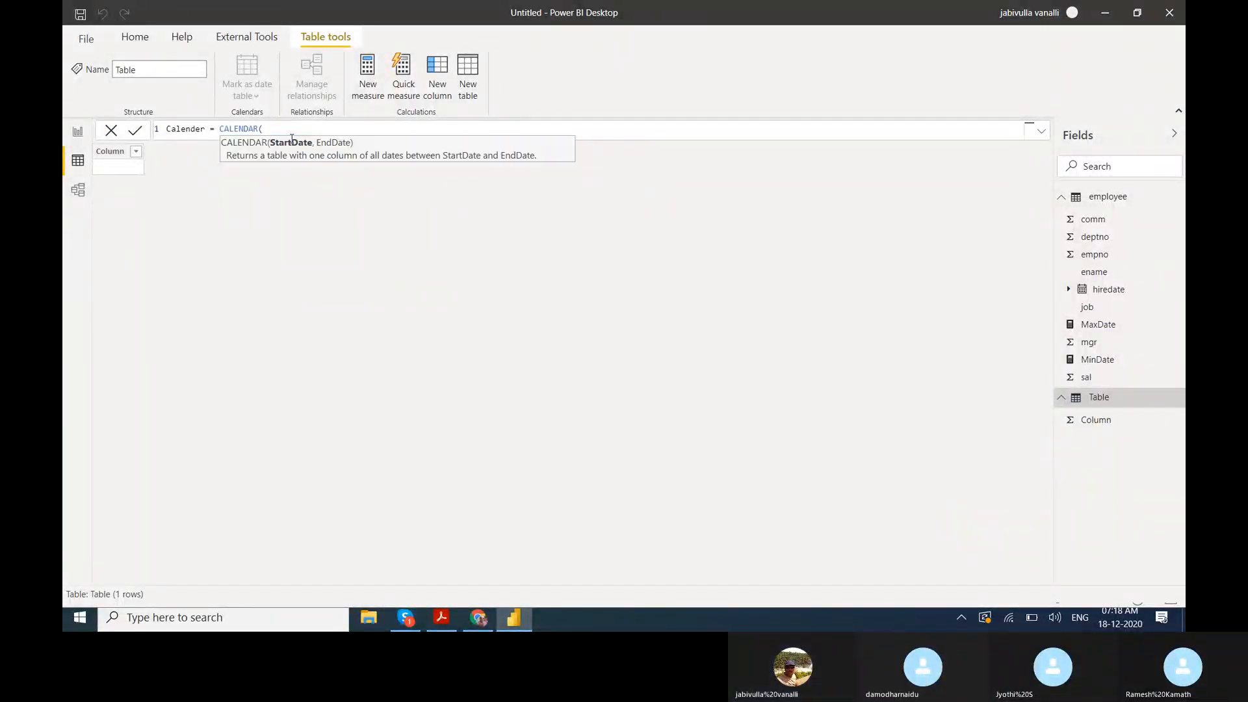
# - Complete the table formula as CALENDAR([MinDate], [MaxDate]) and commit it
pyautogui.write('min')
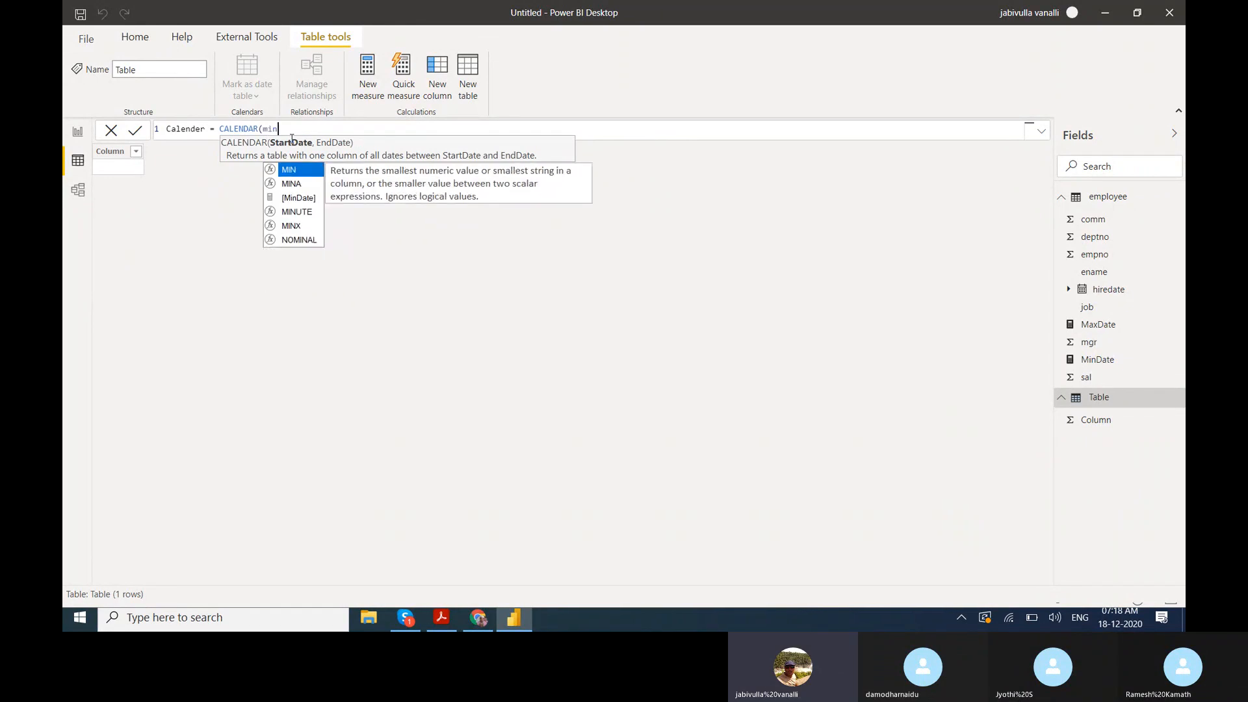
pyautogui.press('Down')
pyautogui.press('Down')
pyautogui.press('Tab')
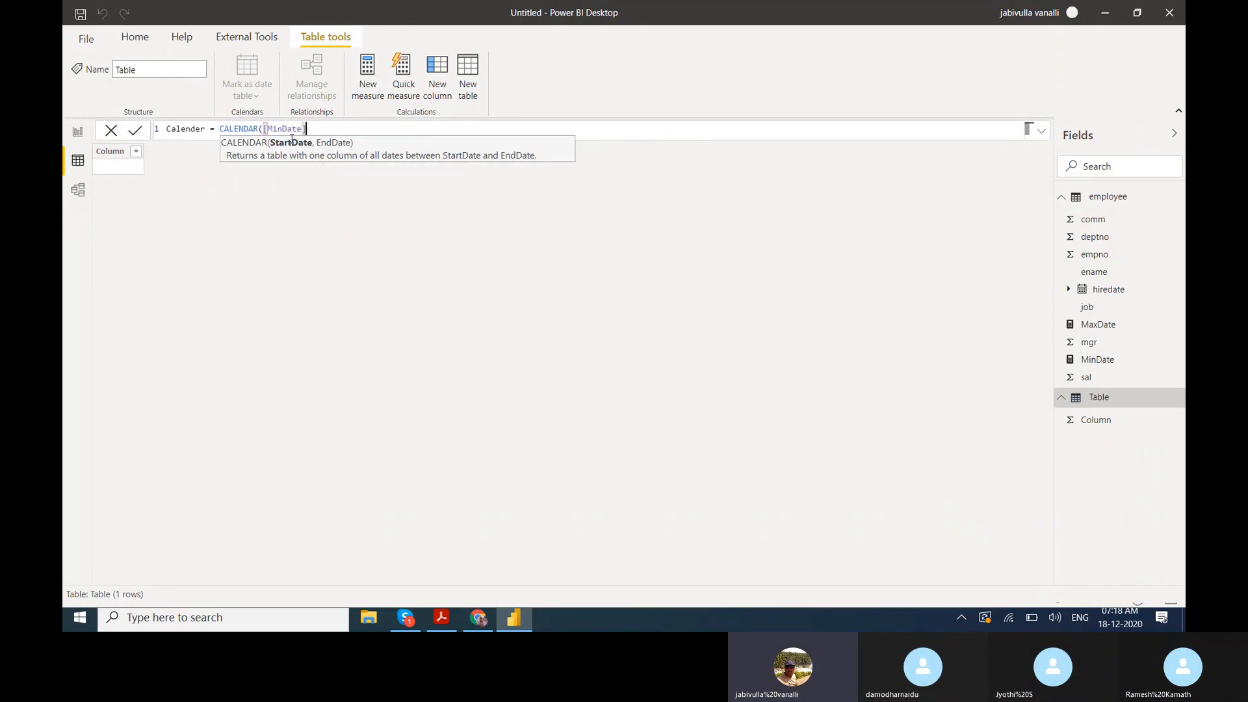
pyautogui.write(',')
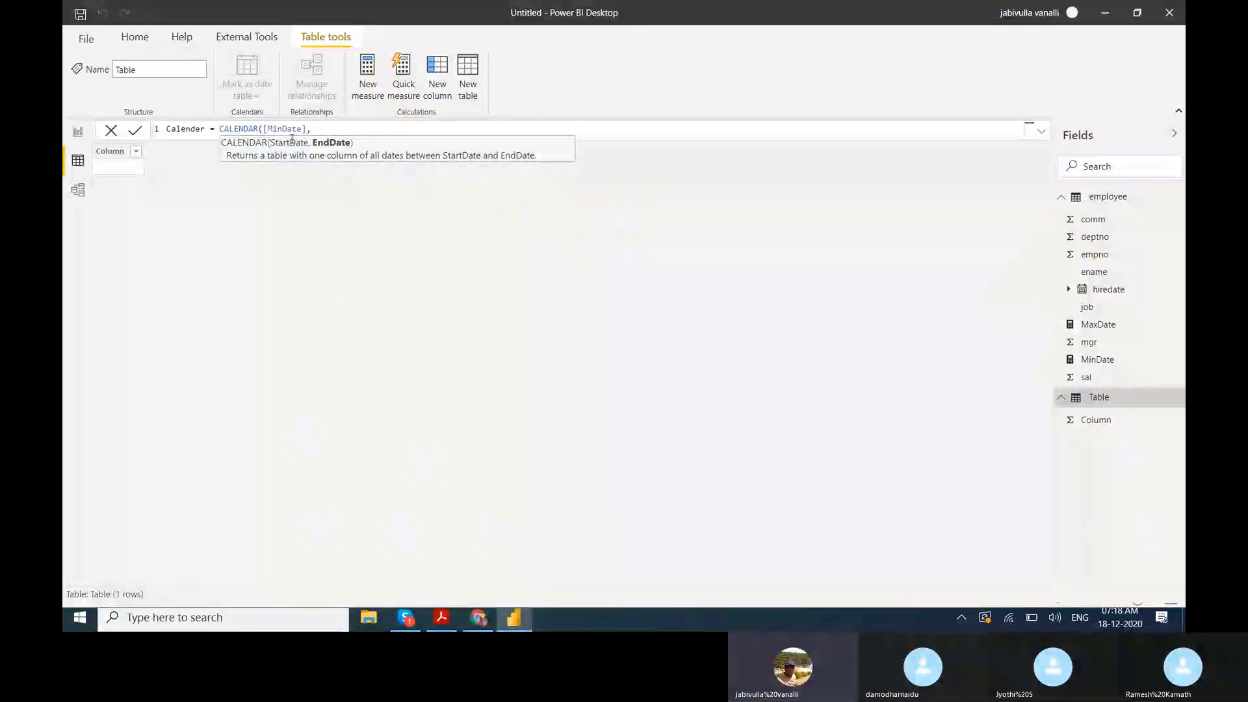
pyautogui.write('max')
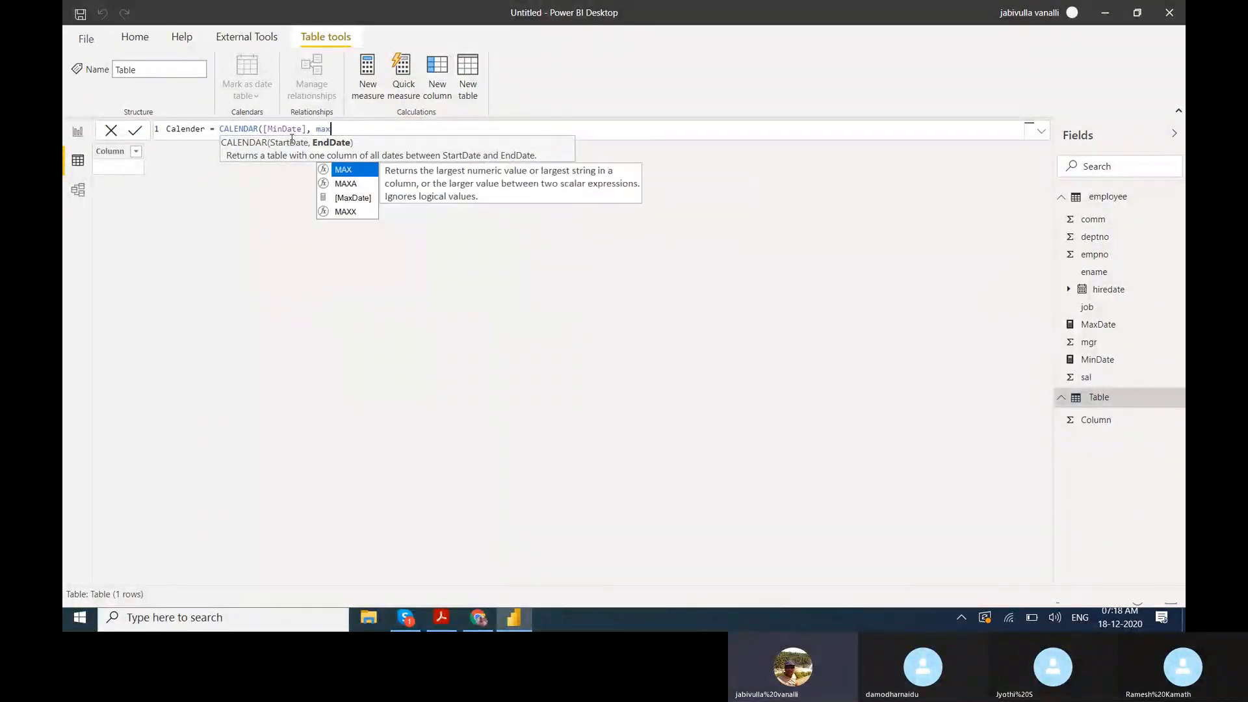
pyautogui.press('Down')
pyautogui.press('Down')
pyautogui.press('Tab')
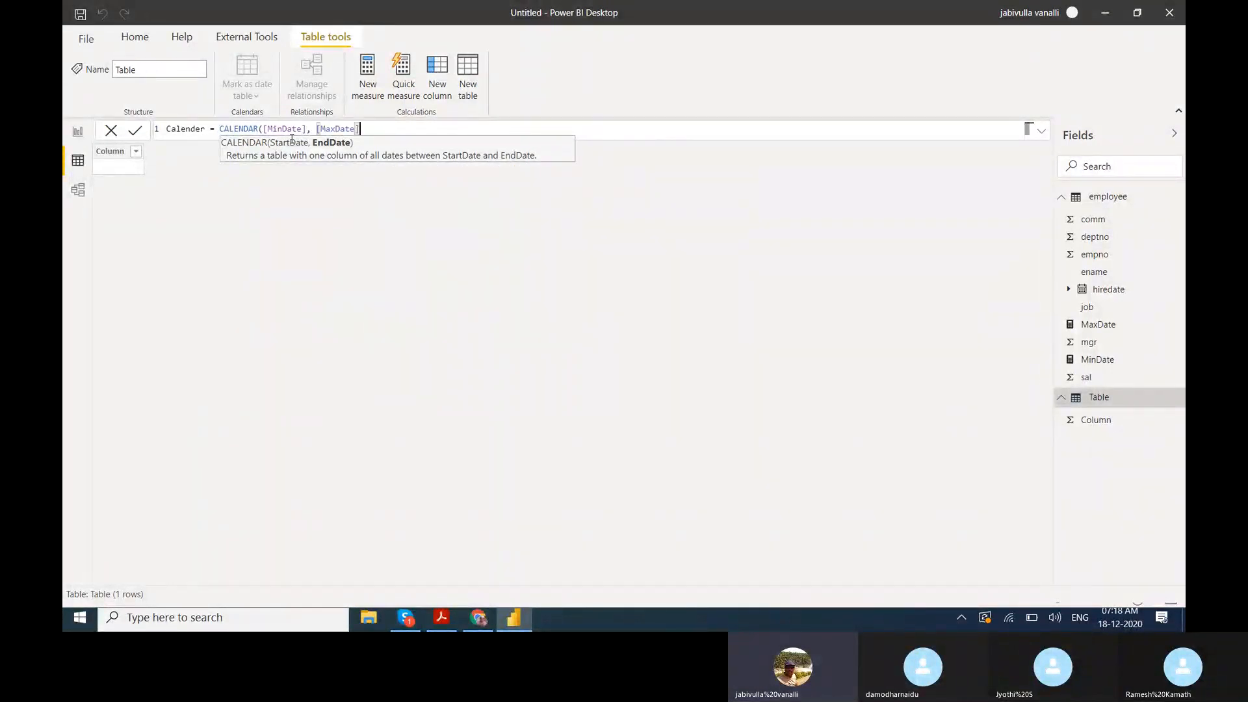
pyautogui.write(')')
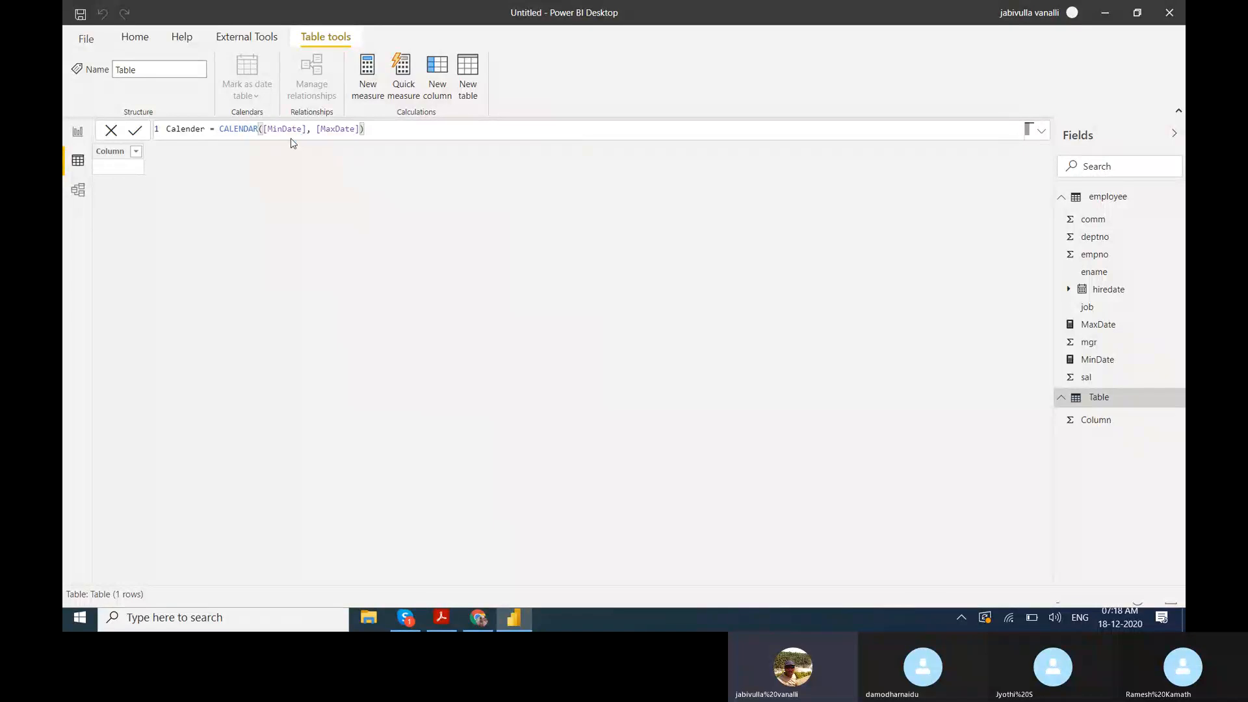
pyautogui.press('Return')
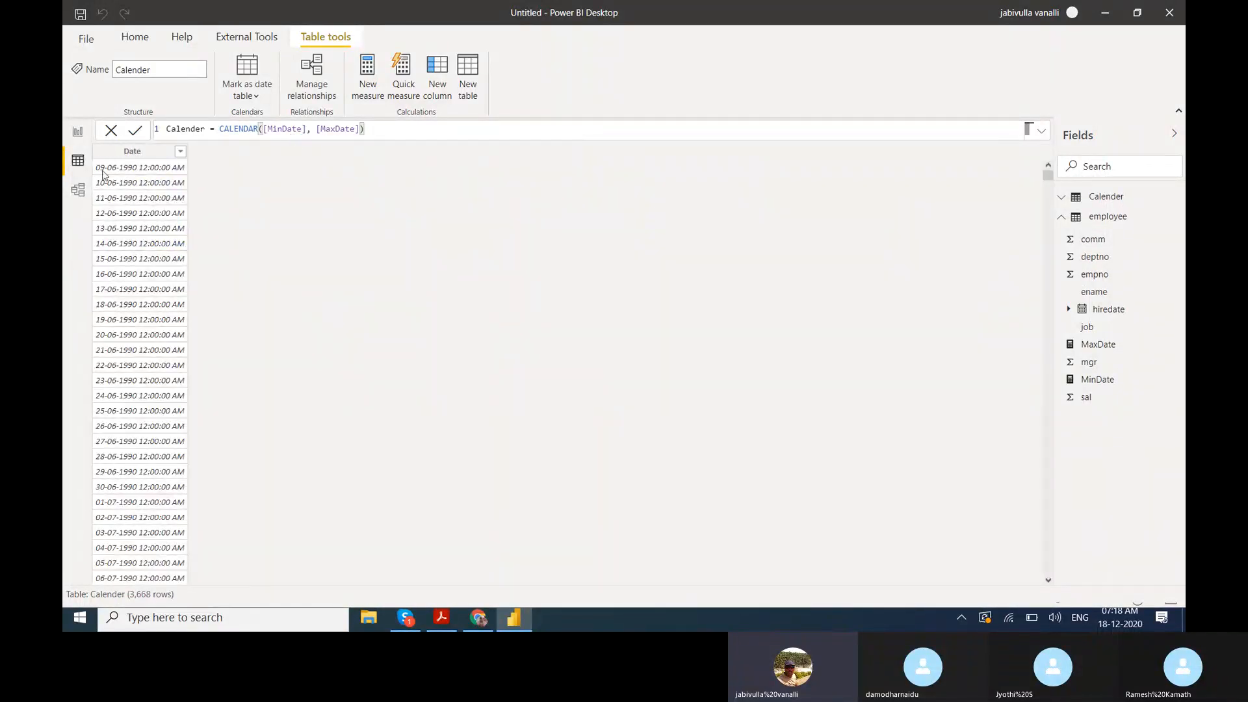
# - Check the first and last dates of the Calender table against the MinDate and MaxDate cards
pyautogui.click(77, 132)
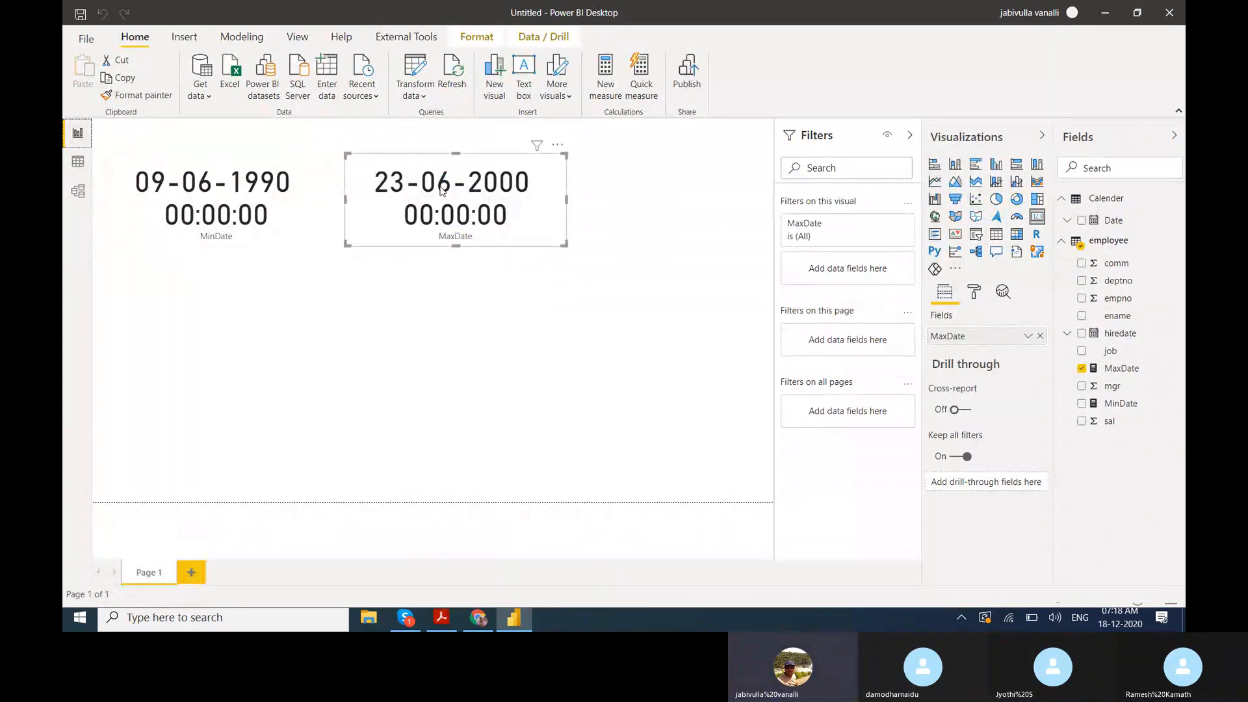
pyautogui.click(78, 162)
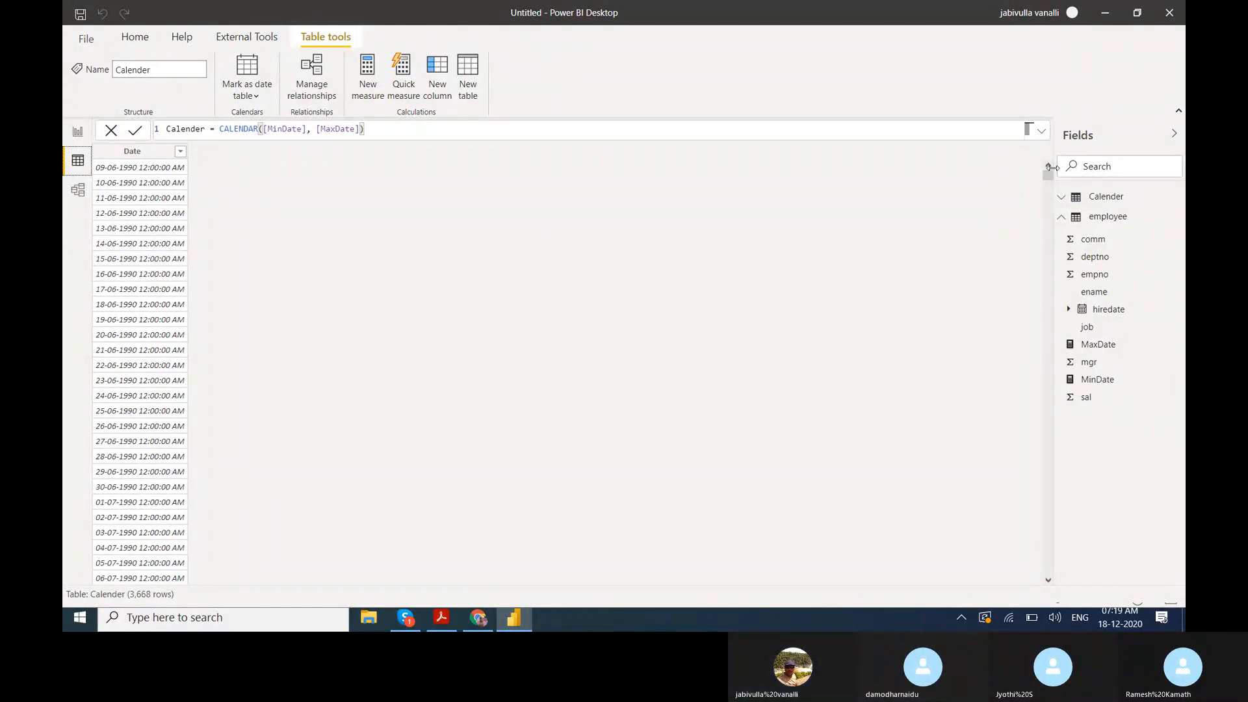
pyautogui.moveTo(1049, 176)
pyautogui.mouseDown()
pyautogui.moveTo(1066, 340)
pyautogui.moveTo(1118, 422)
pyautogui.moveTo(1128, 599)
pyautogui.moveTo(773, 588)
pyautogui.moveTo(260, 608)
pyautogui.mouseUp()
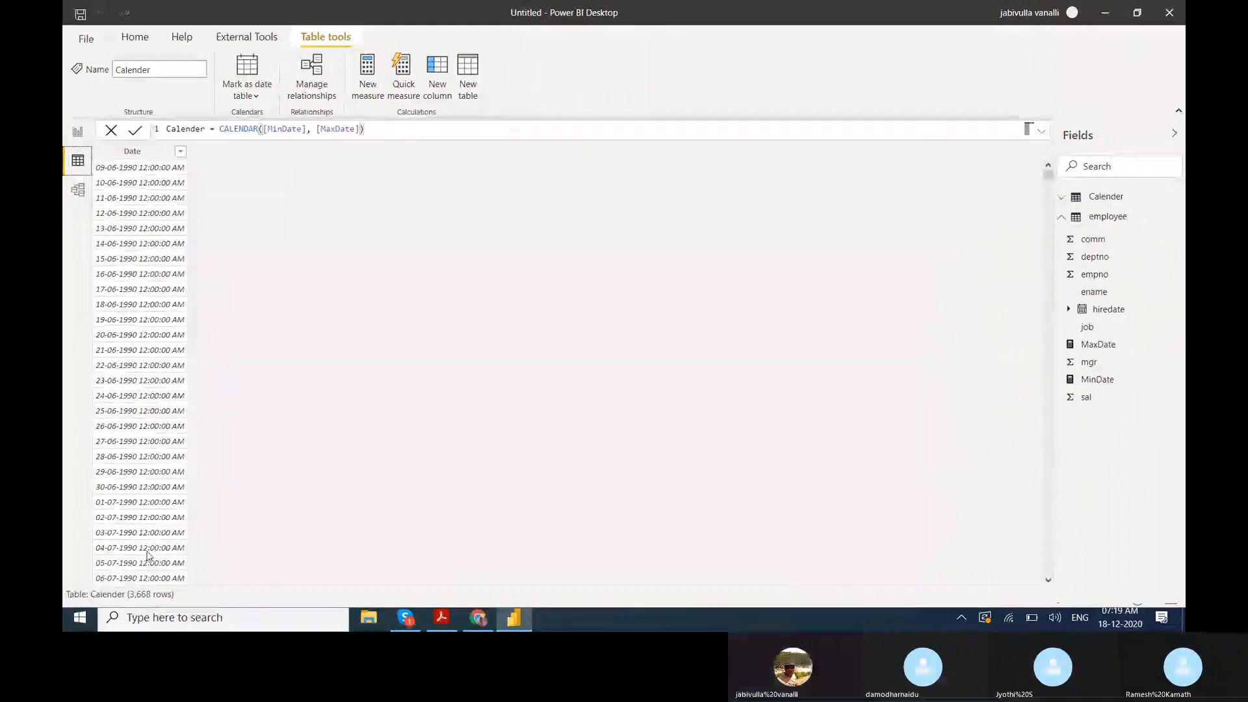
pyautogui.moveTo(1048, 174); pyautogui.dragTo(1062, 583)
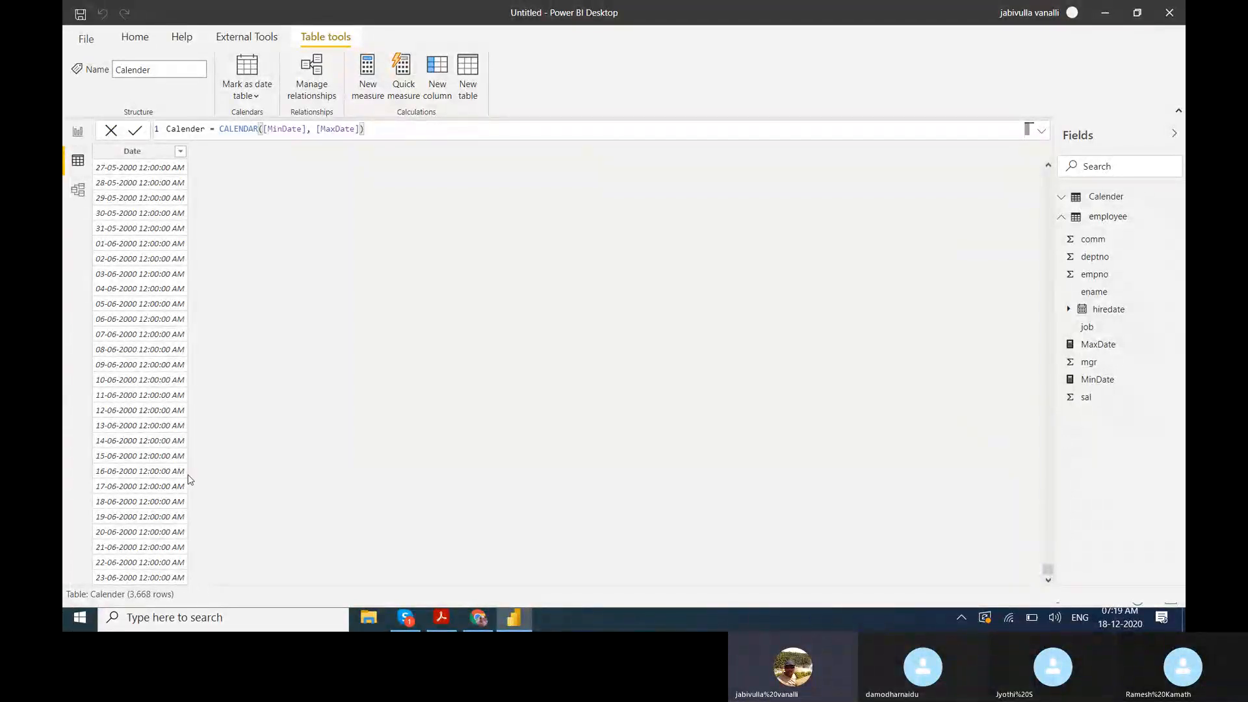
pyautogui.moveTo(1049, 574); pyautogui.dragTo(1011, 171)
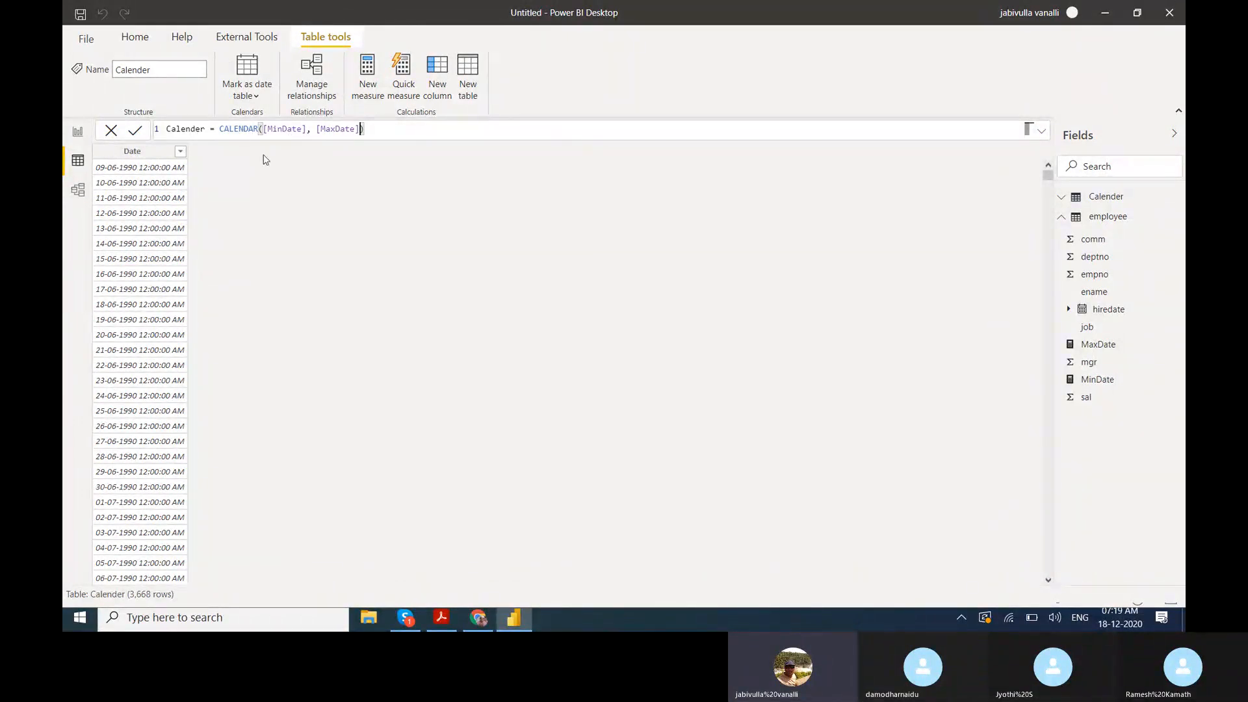
# - Replace the MaxDate end date in the Calender formula with DATE(1995,12,31) and check the table's last dates
pyautogui.press('BackSpace')
pyautogui.press('BackSpace')
pyautogui.press('BackSpace')
pyautogui.press('BackSpace')
pyautogui.press('BackSpace')
pyautogui.press('BackSpace')
pyautogui.press('BackSpace')
pyautogui.press('BackSpace')
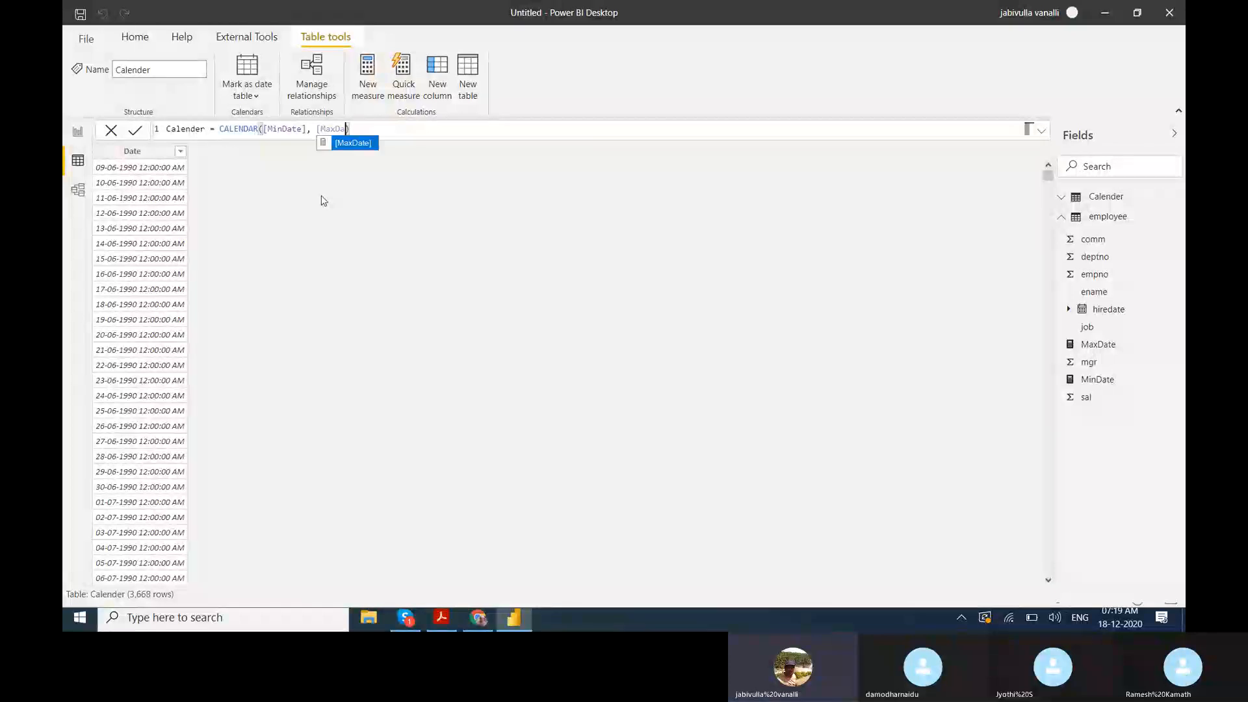
pyautogui.press('BackSpace')
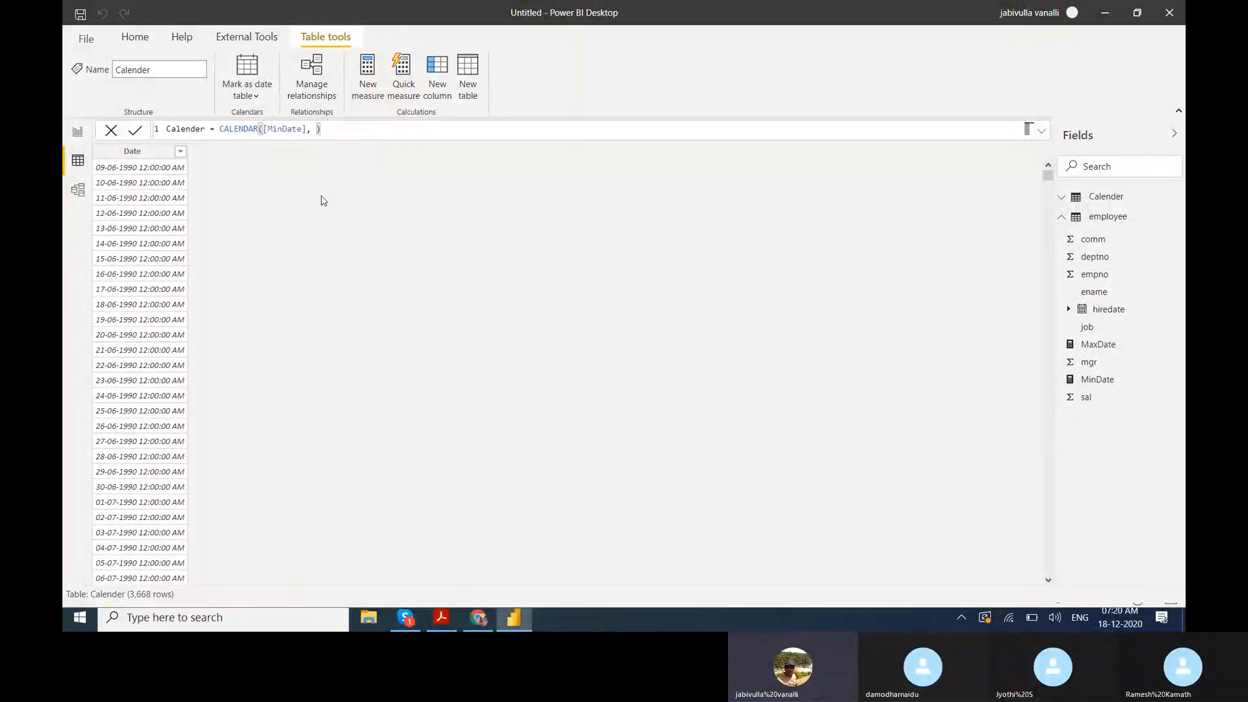
pyautogui.click(78, 131)
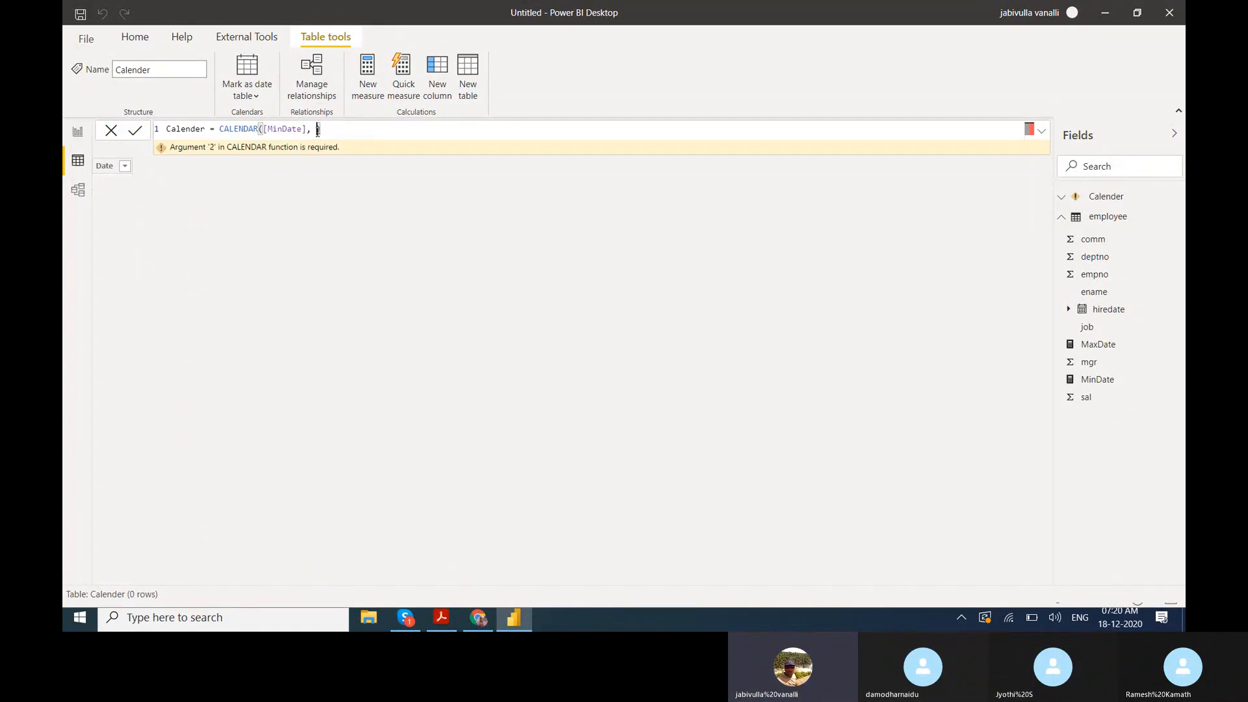
pyautogui.write('date')
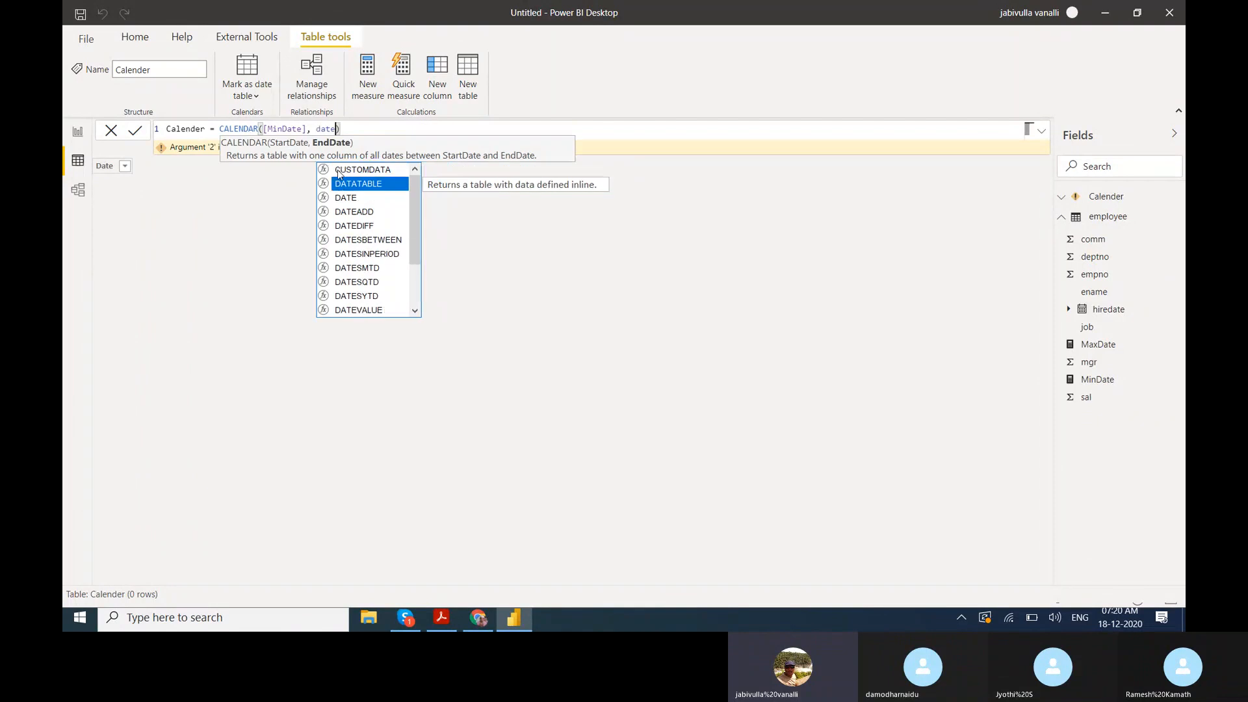
pyautogui.click(345, 170)
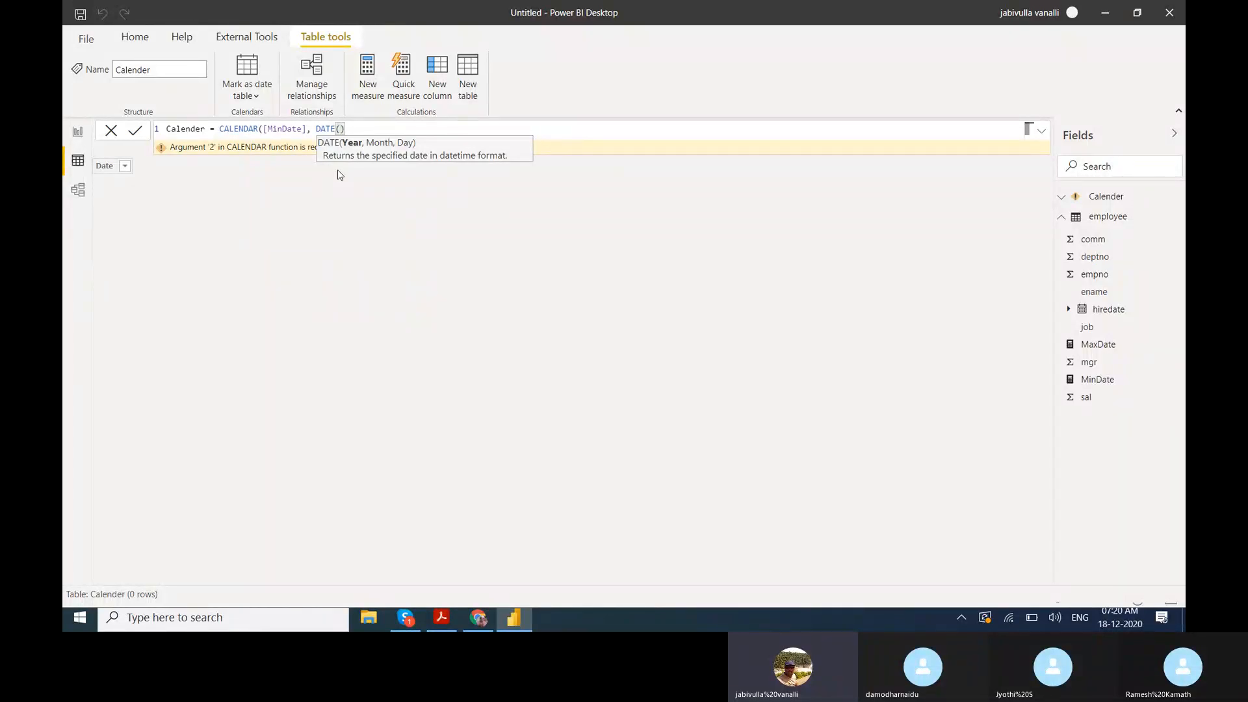
pyautogui.write('1995,12,31')
pyautogui.click(411, 128)
pyautogui.write(')')
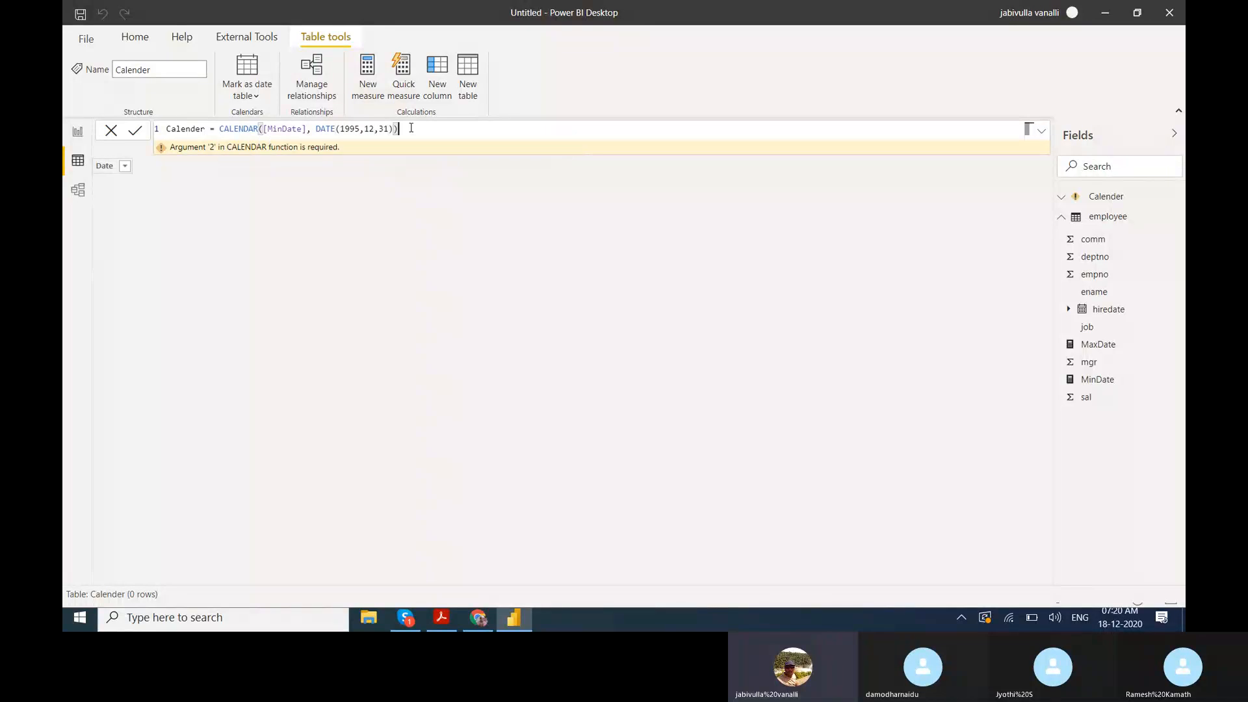
pyautogui.press('Return')
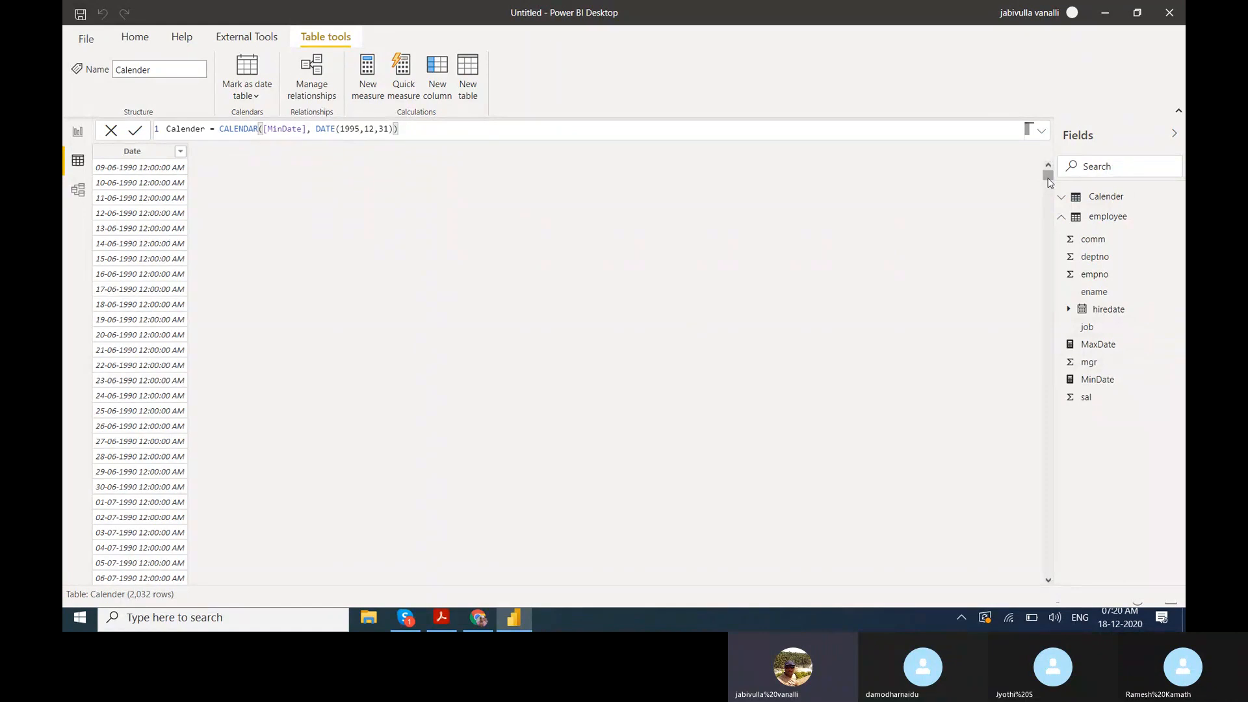
pyautogui.moveTo(1048, 177); pyautogui.dragTo(1048, 573)
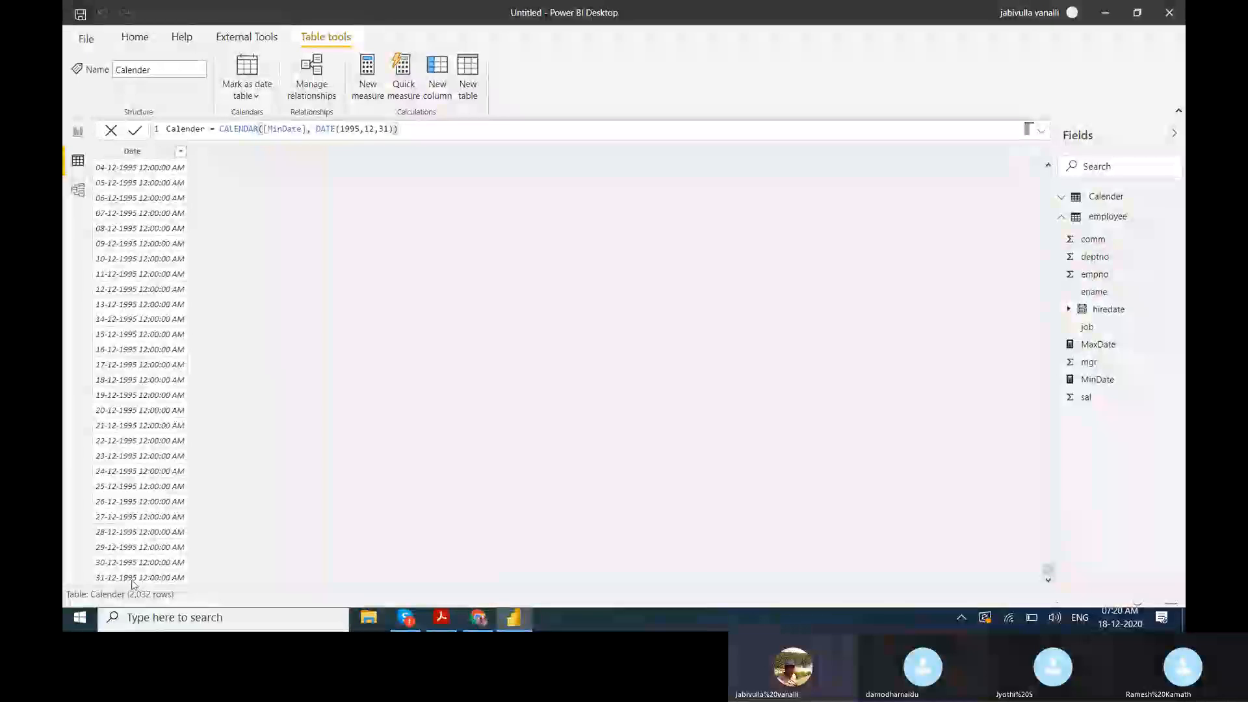
# - Replace the [MinDate] start date in the Calender formula with DATE(1994,1,1) and commit the change
pyautogui.click(309, 130)
pyautogui.press('BackSpace')
pyautogui.press('BackSpace')
pyautogui.press('BackSpace')
pyautogui.press('BackSpace')
pyautogui.press('BackSpace')
pyautogui.press('BackSpace')
pyautogui.press('BackSpace')
pyautogui.press('BackSpace')
pyautogui.press('BackSpace')
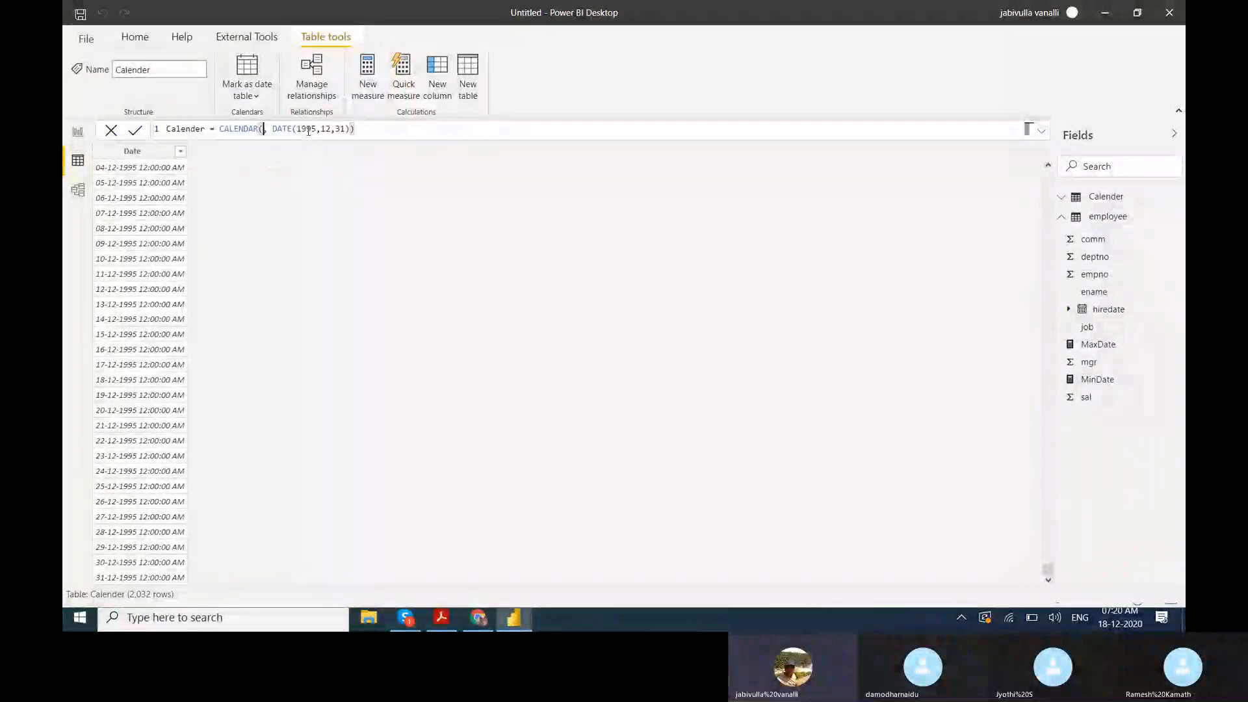
pyautogui.write('date')
pyautogui.press('Tab')
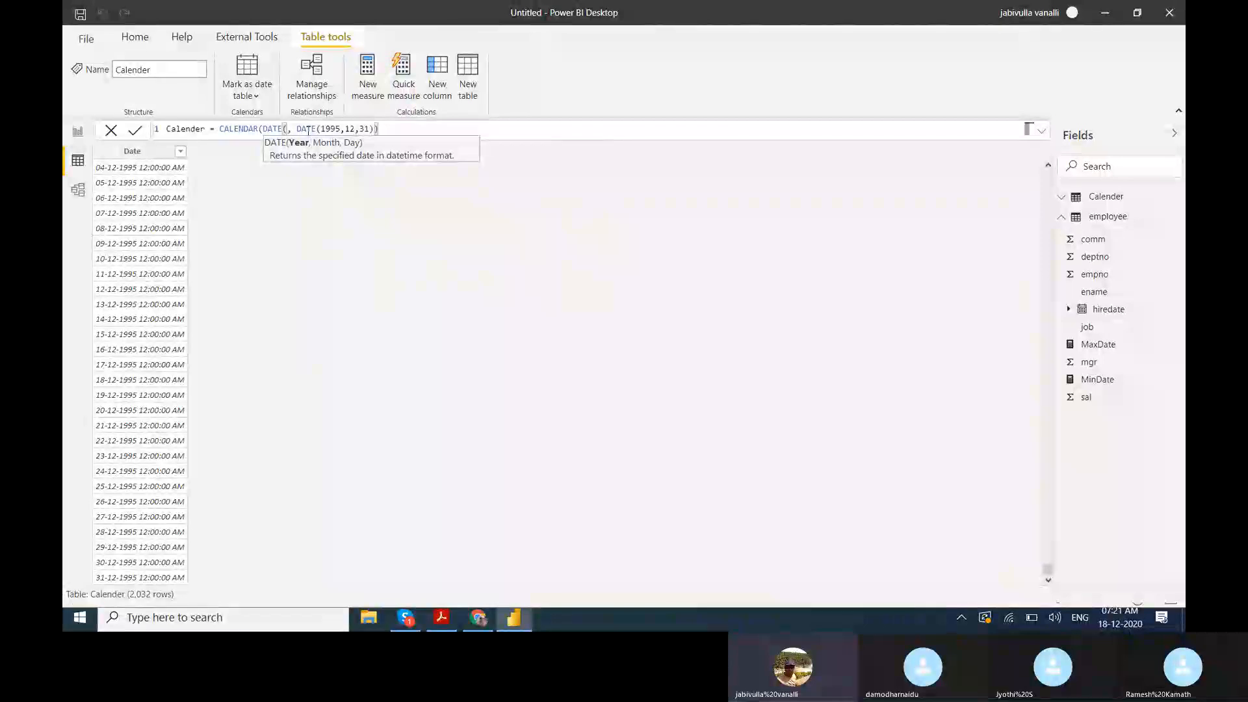
pyautogui.write('199')
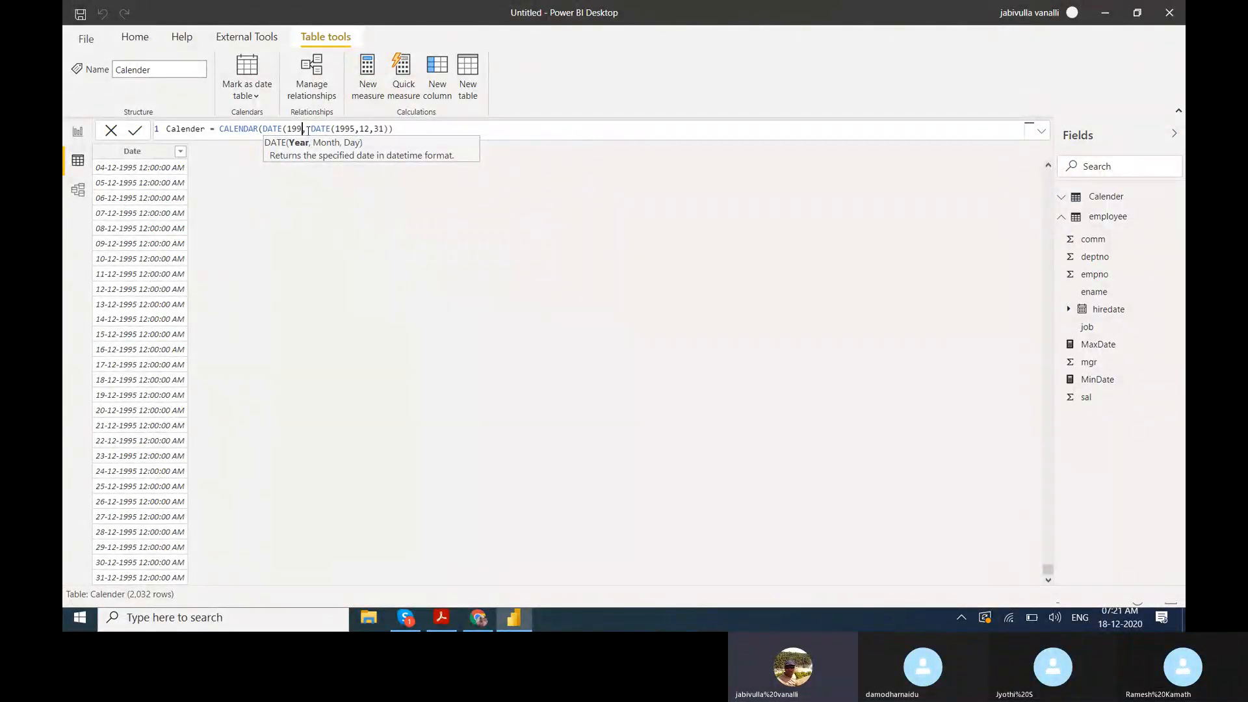
pyautogui.write('4')
pyautogui.press('Right')
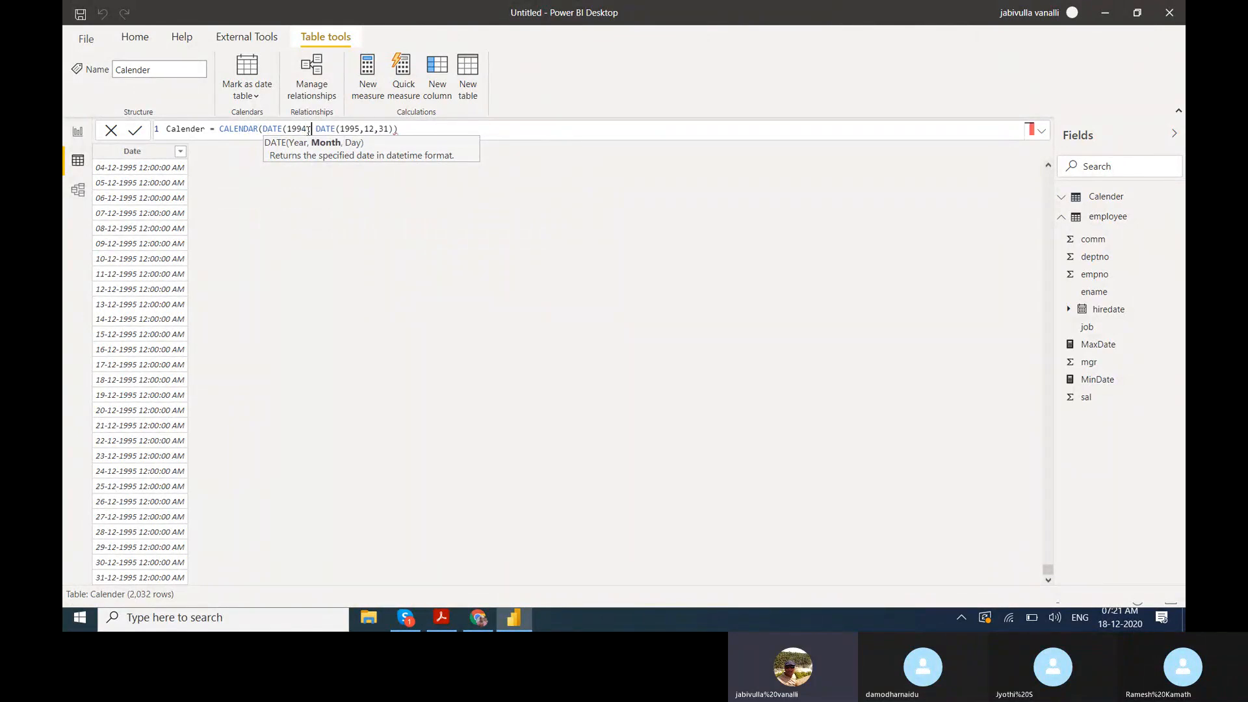
pyautogui.write('1,1')
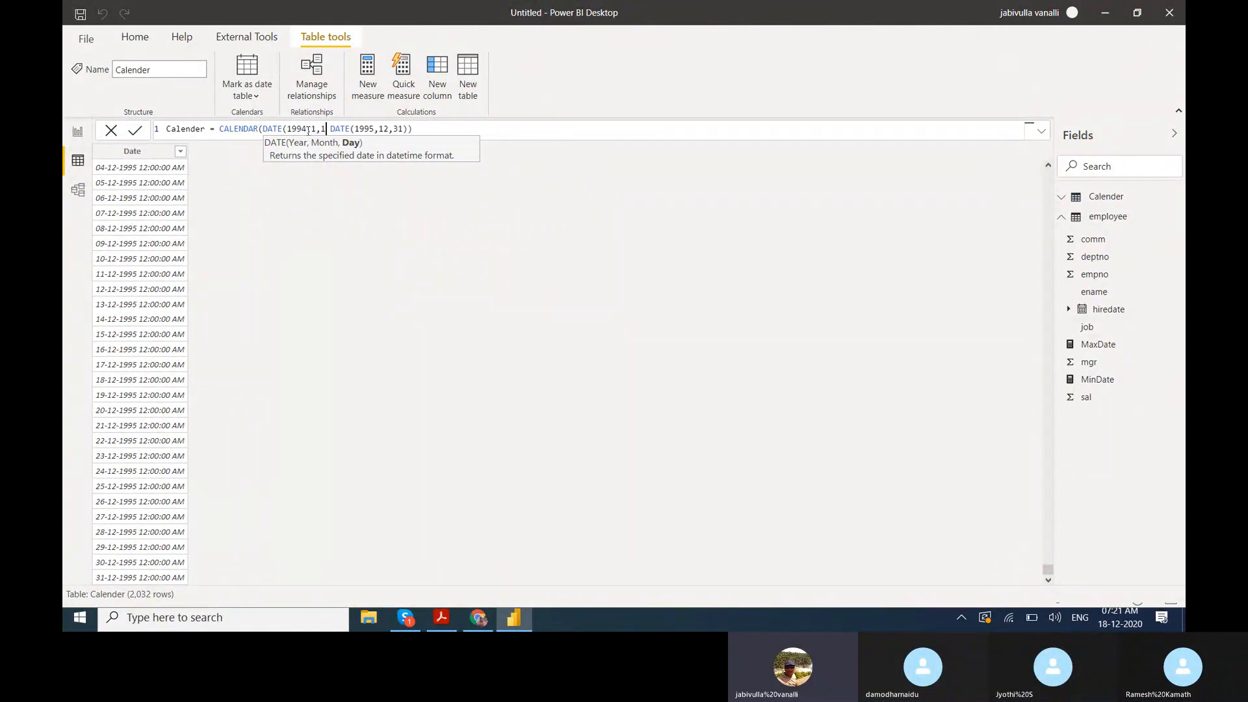
pyautogui.write(')')
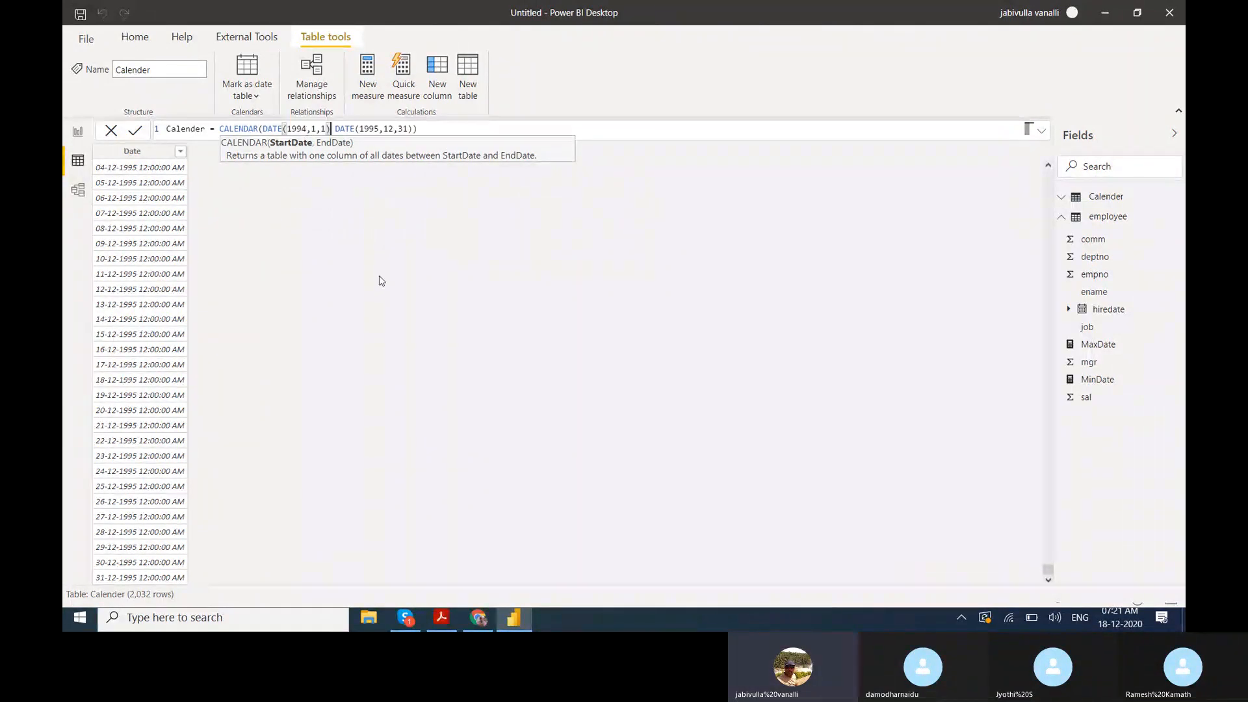
pyautogui.press('Return')
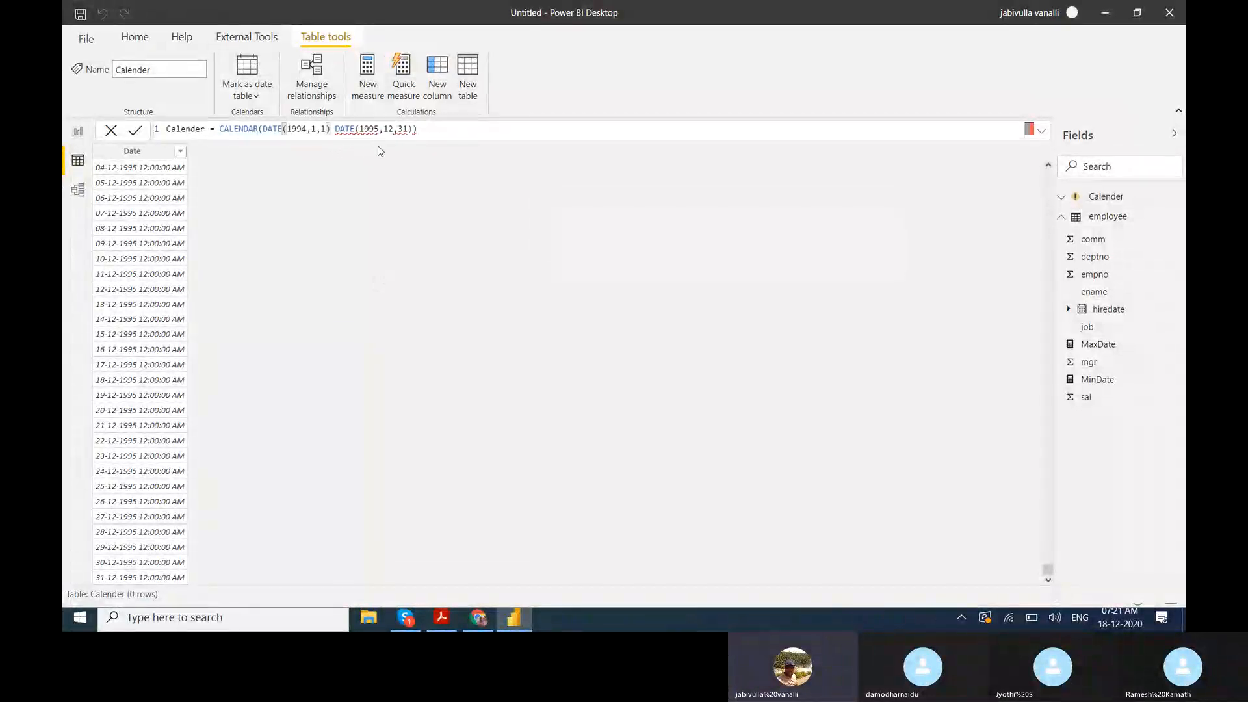
# - Insert the missing comma between the two DATE arguments of the Calender formula and check the table's last dates
pyautogui.click(335, 129)
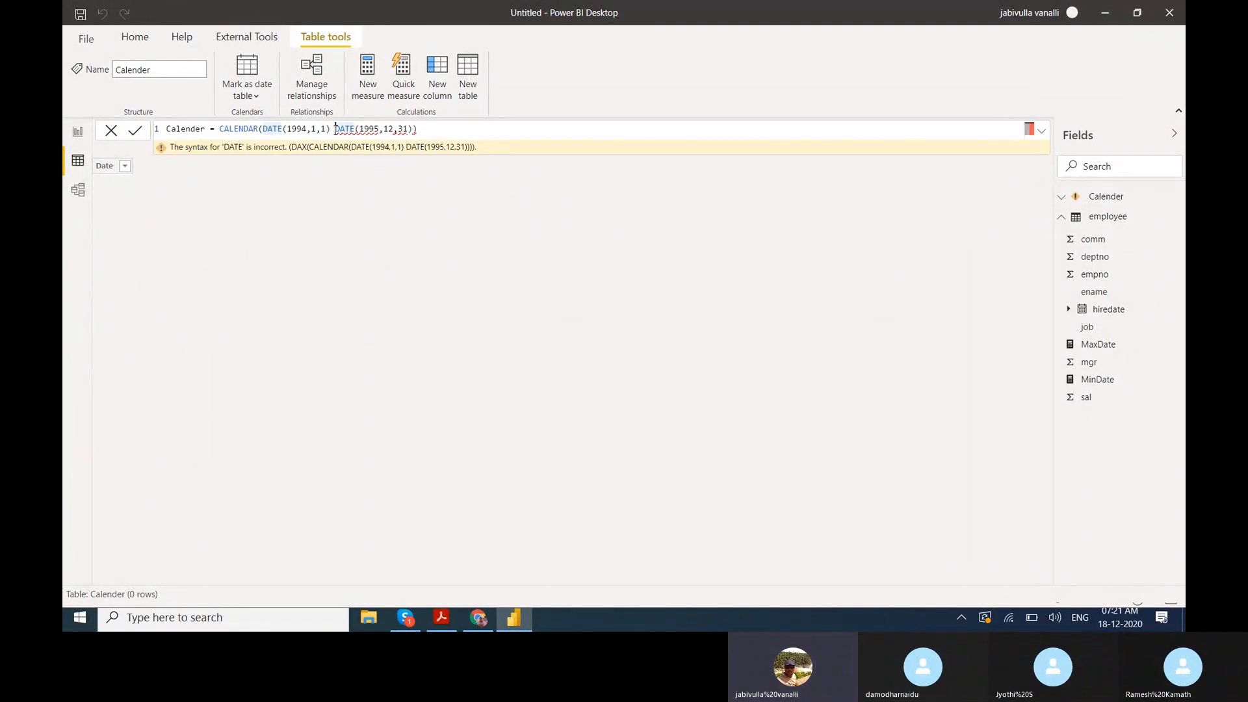
pyautogui.click(330, 129)
pyautogui.write(',')
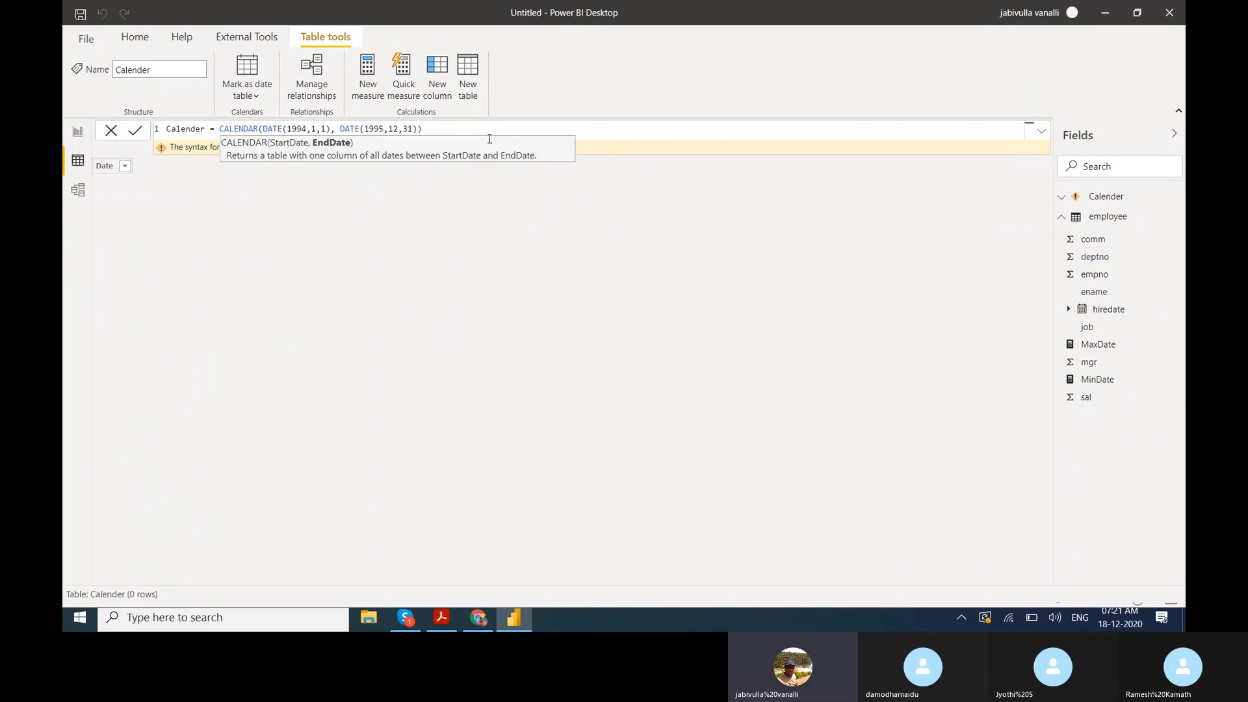
pyautogui.press('Return')
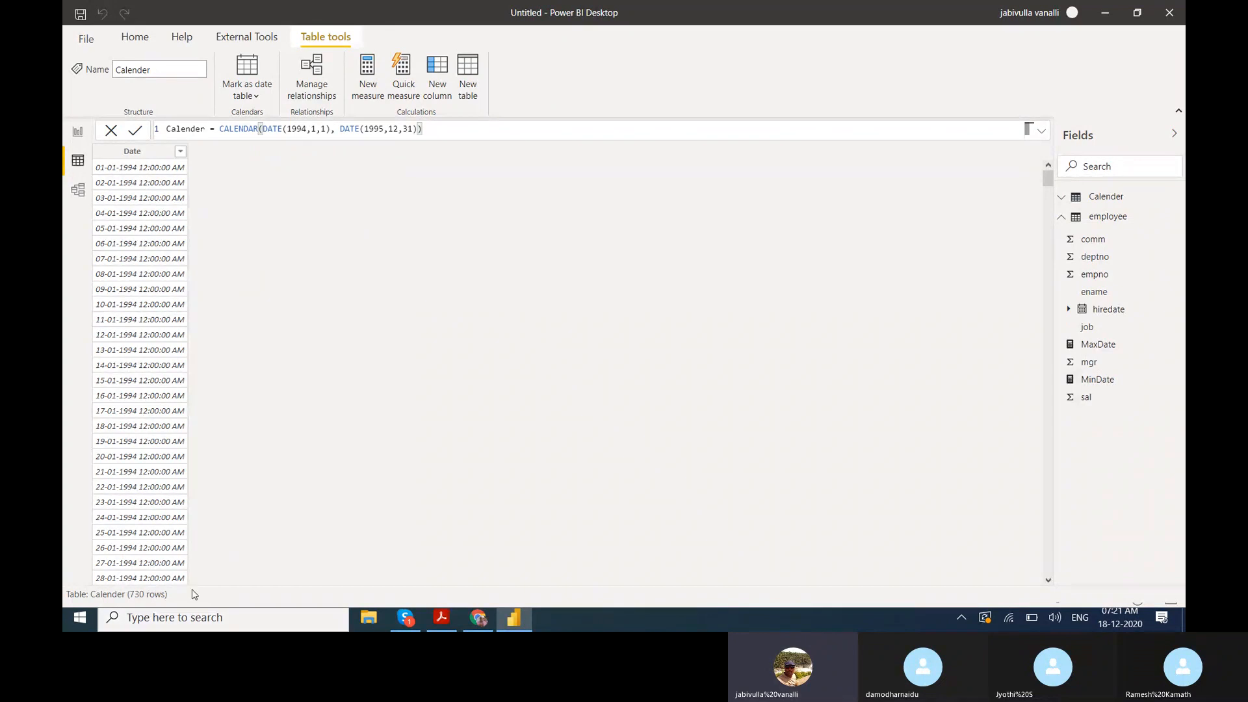
pyautogui.moveTo(1048, 179); pyautogui.dragTo(1081, 596)
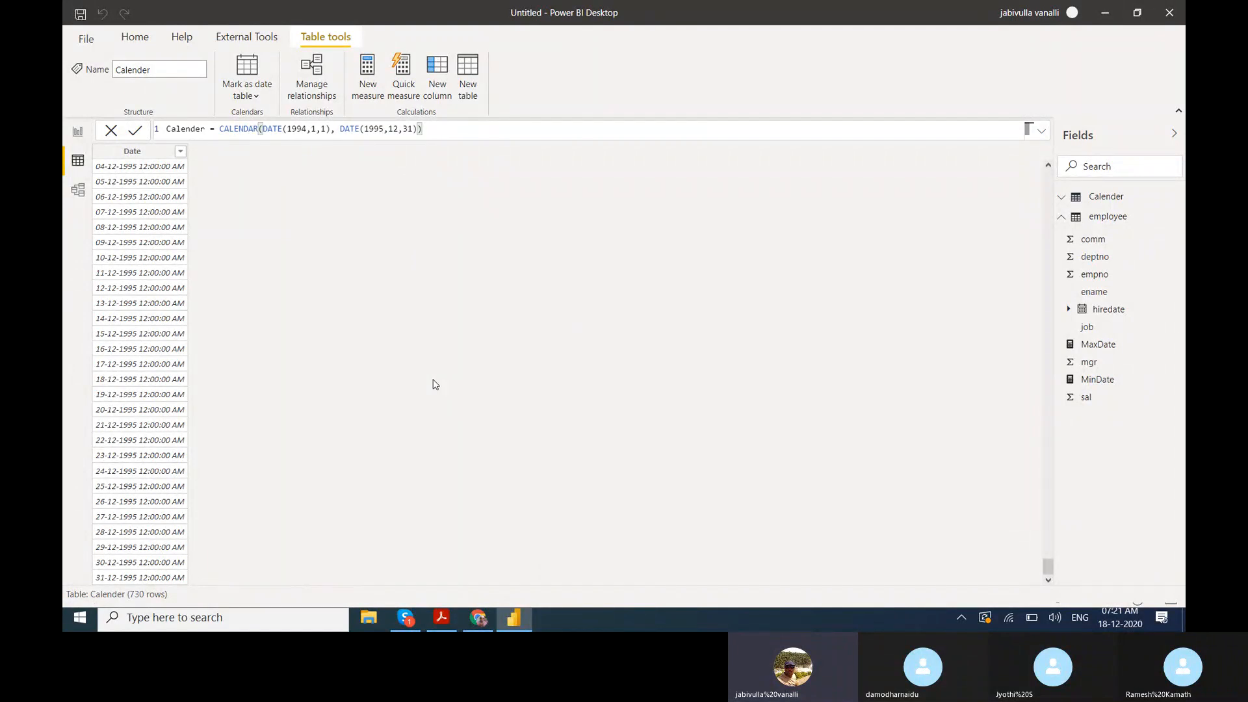
# - Save the report as Calender Function in the DAX Functions folder and close Power BI Desktop
pyautogui.hotkey('ctrl', 's')
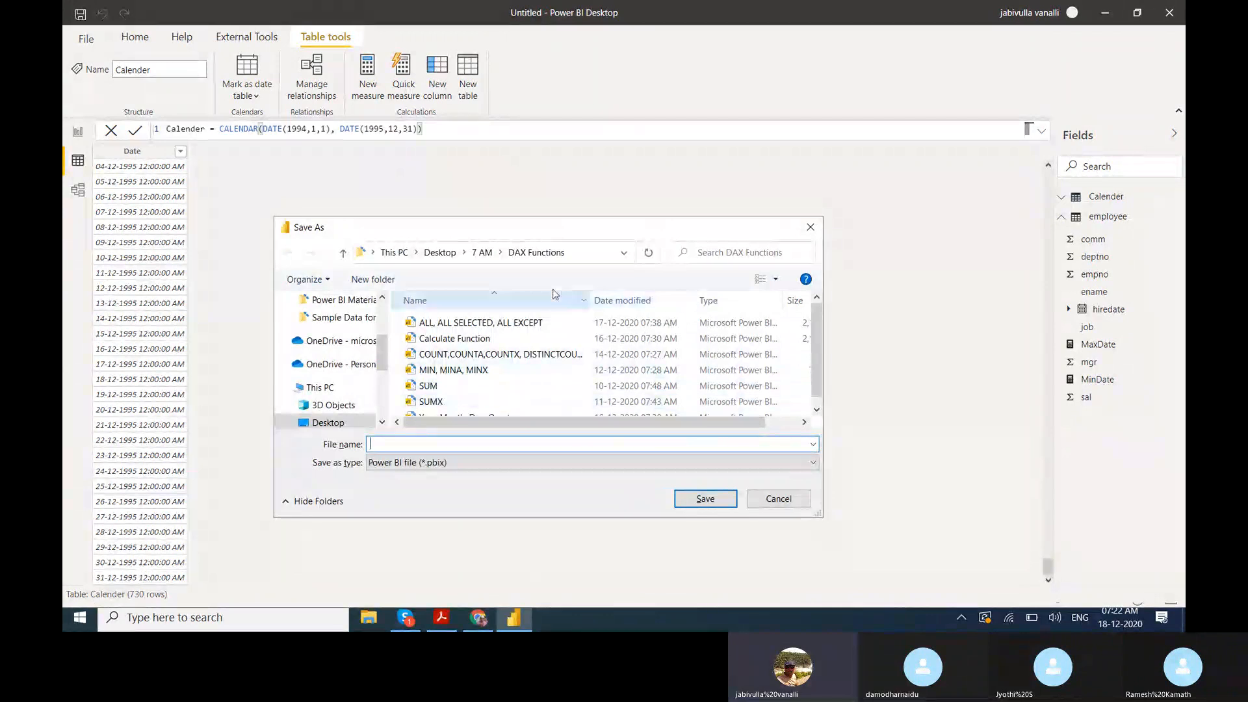
pyautogui.write('C')
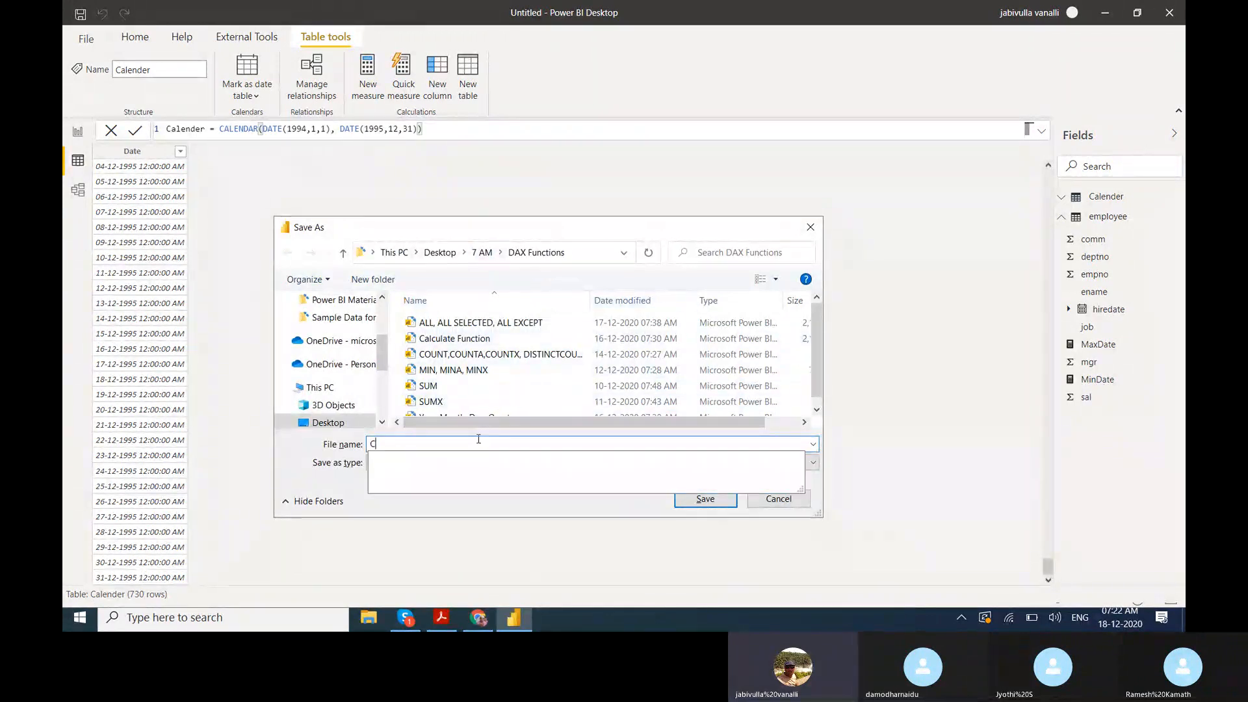
pyautogui.write('alender')
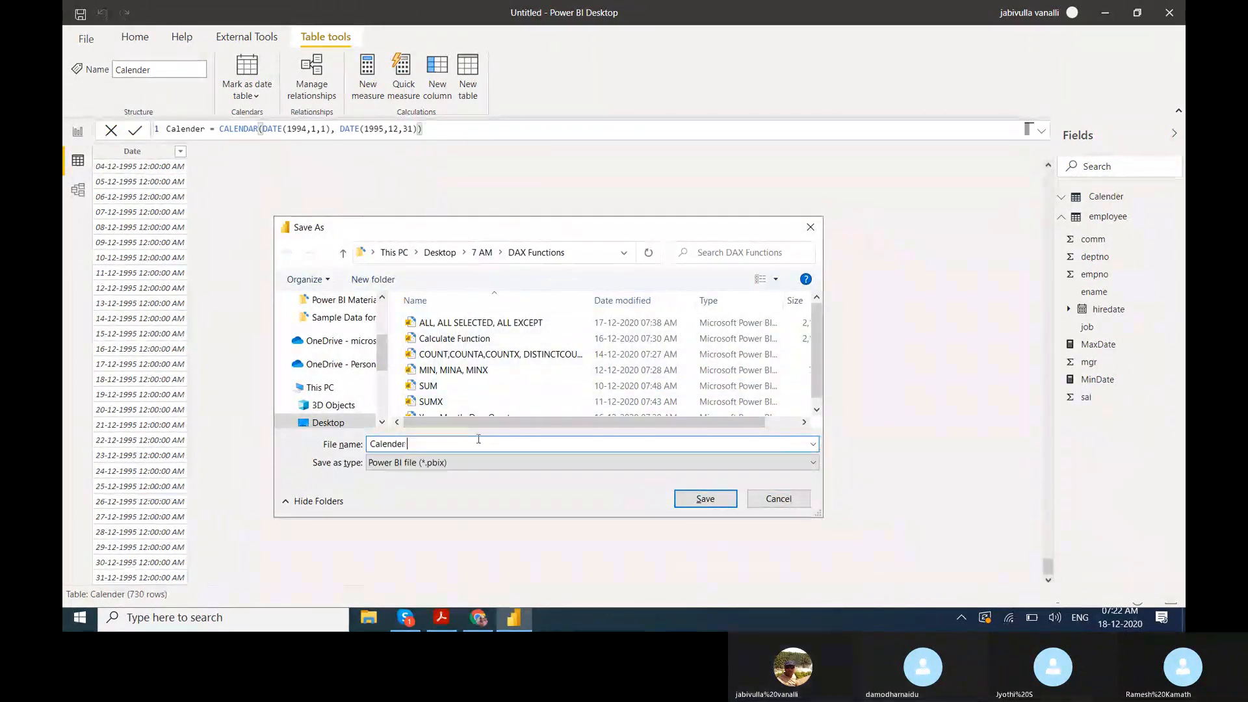
pyautogui.write(' Functi')
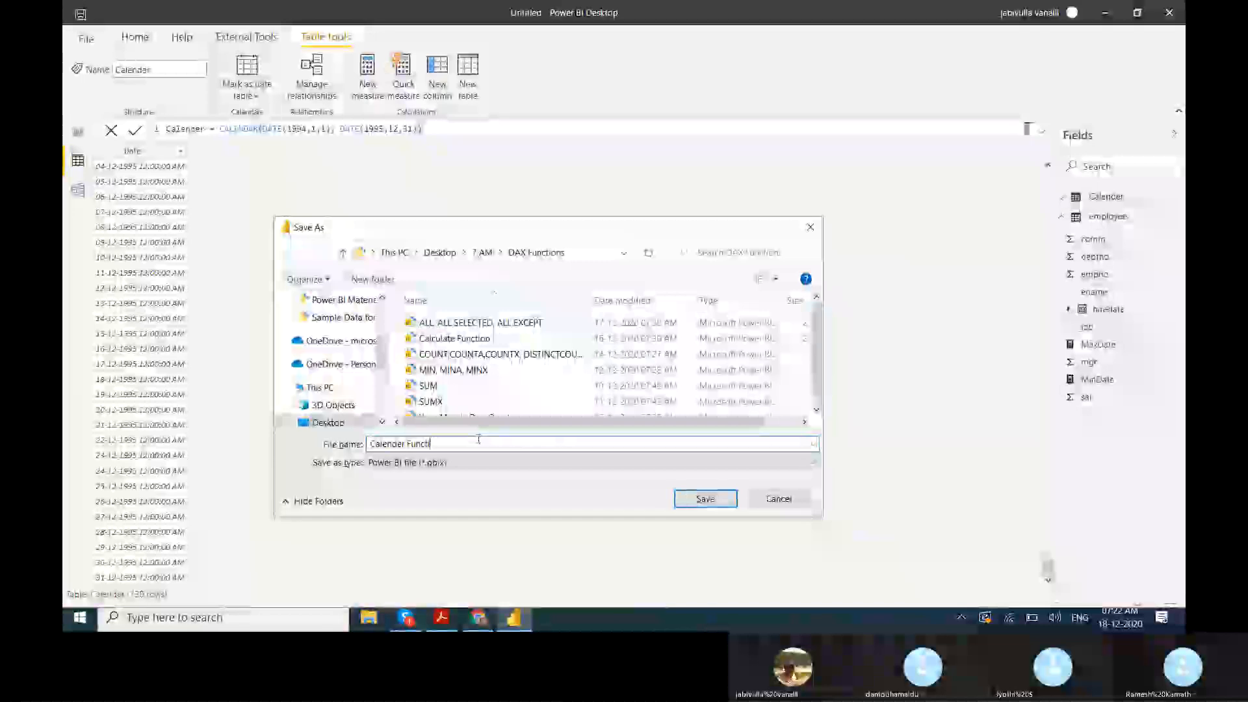
pyautogui.write('on')
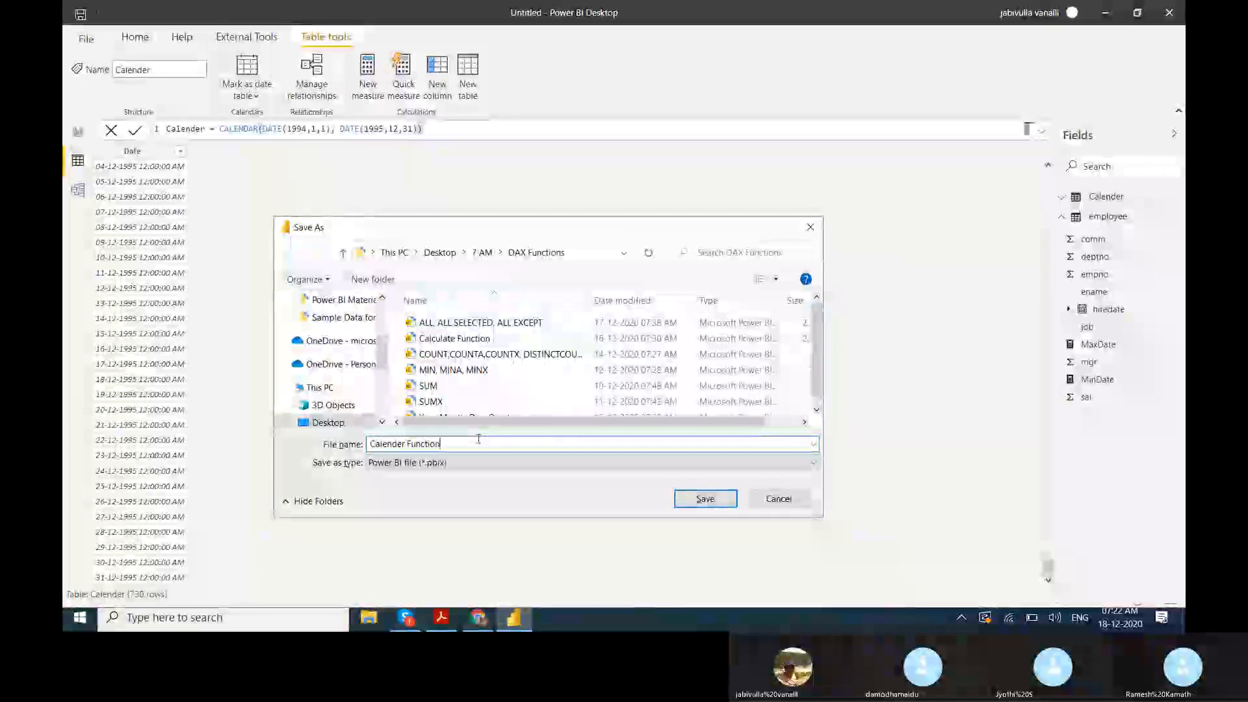
pyautogui.click(706, 506)
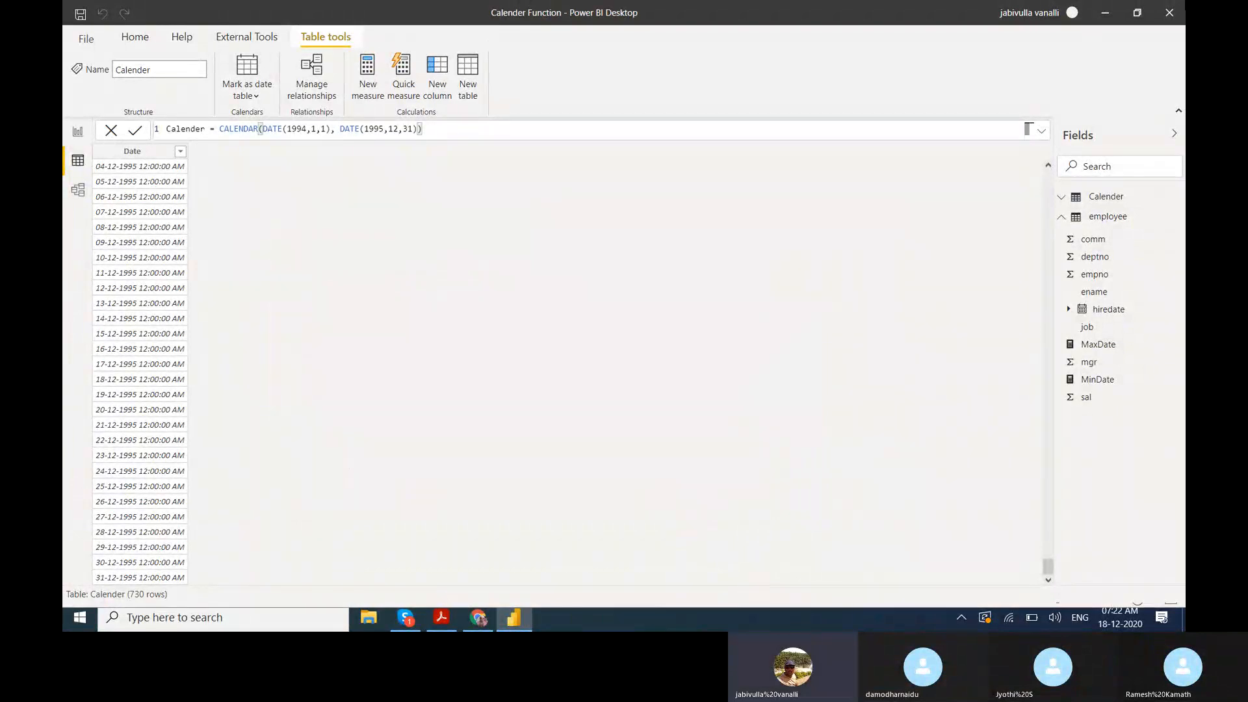
pyautogui.click(1165, 13)
# - Switch to the Skype call's chat and start attaching a file, browsing to the Desktop folder
pyautogui.click(408, 617)
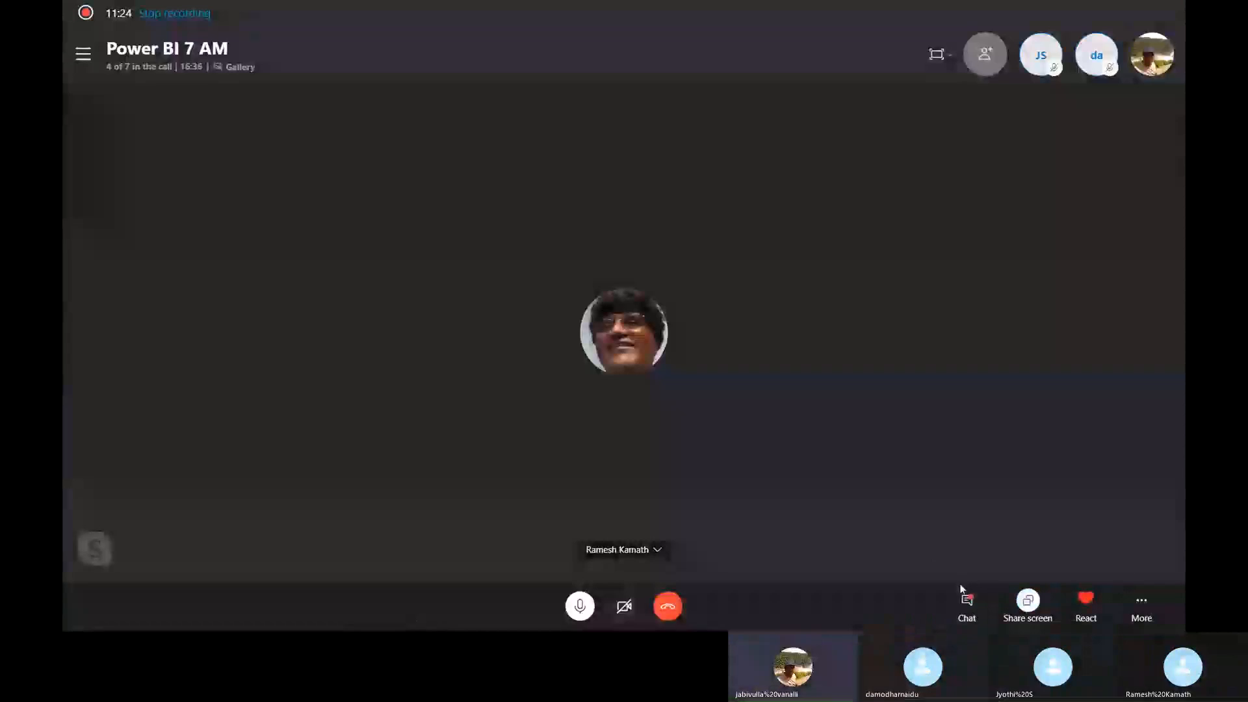
pyautogui.click(982, 606)
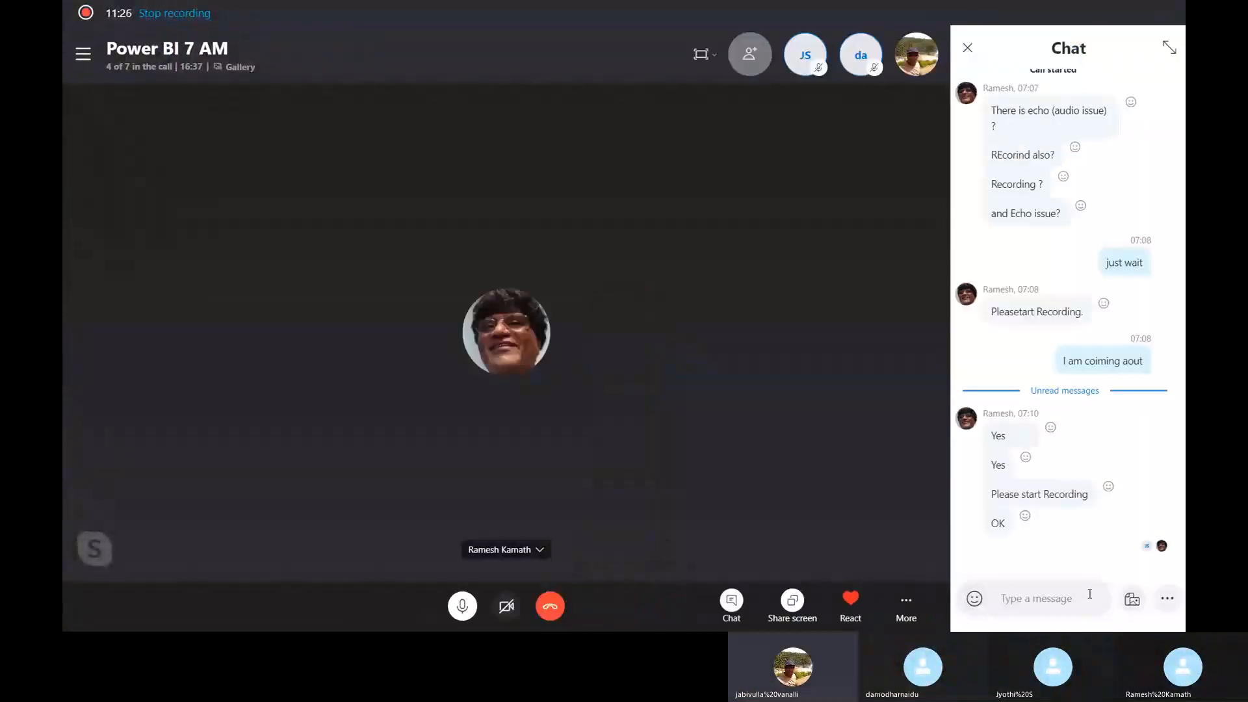
pyautogui.click(1132, 600)
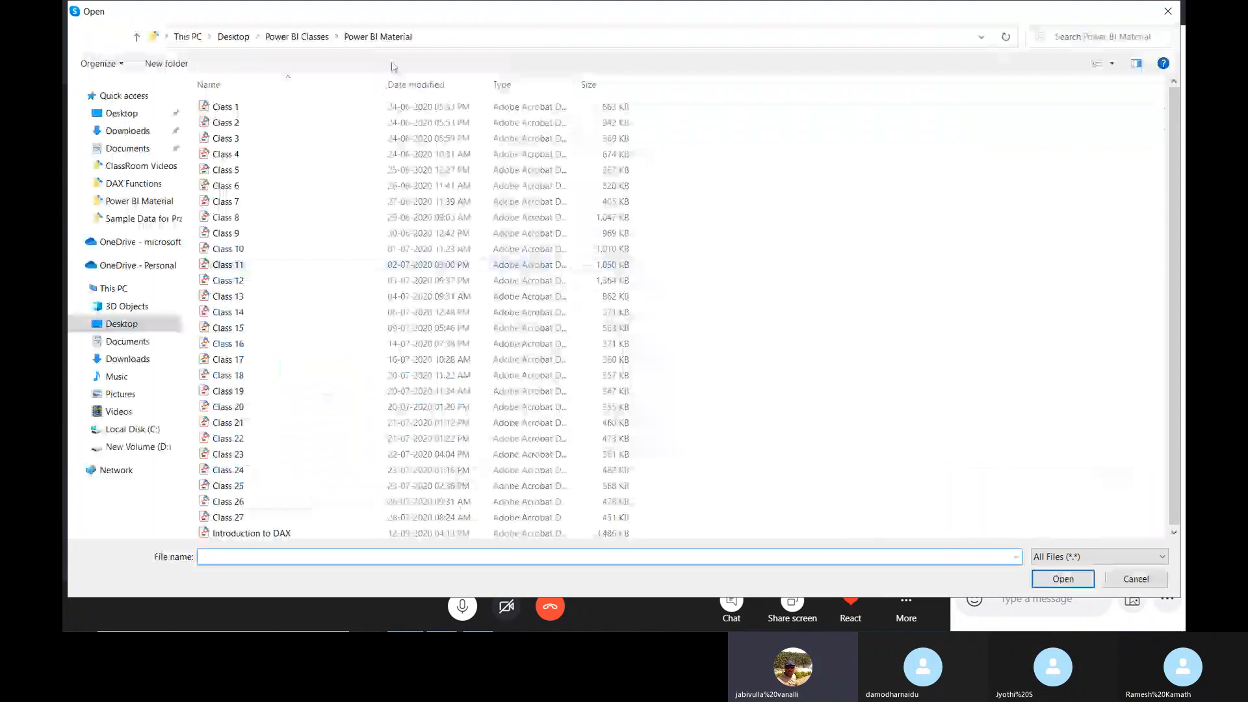
pyautogui.click(250, 39)
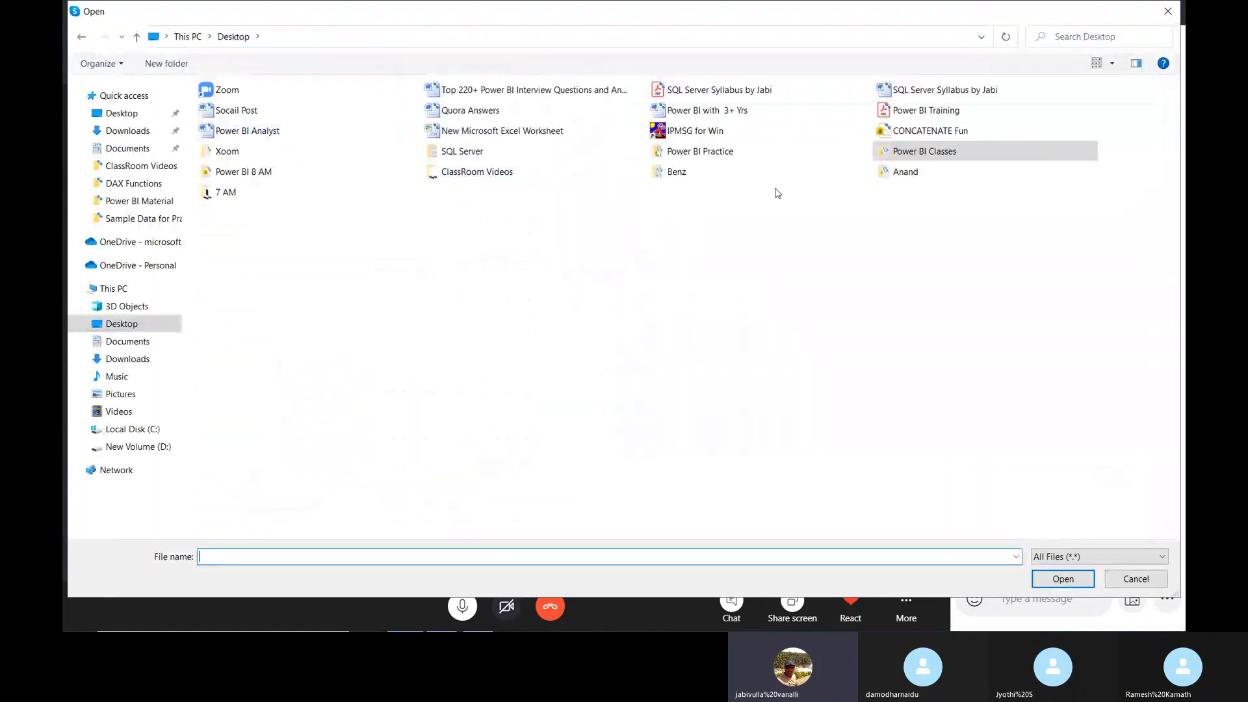
pyautogui.click(717, 158)
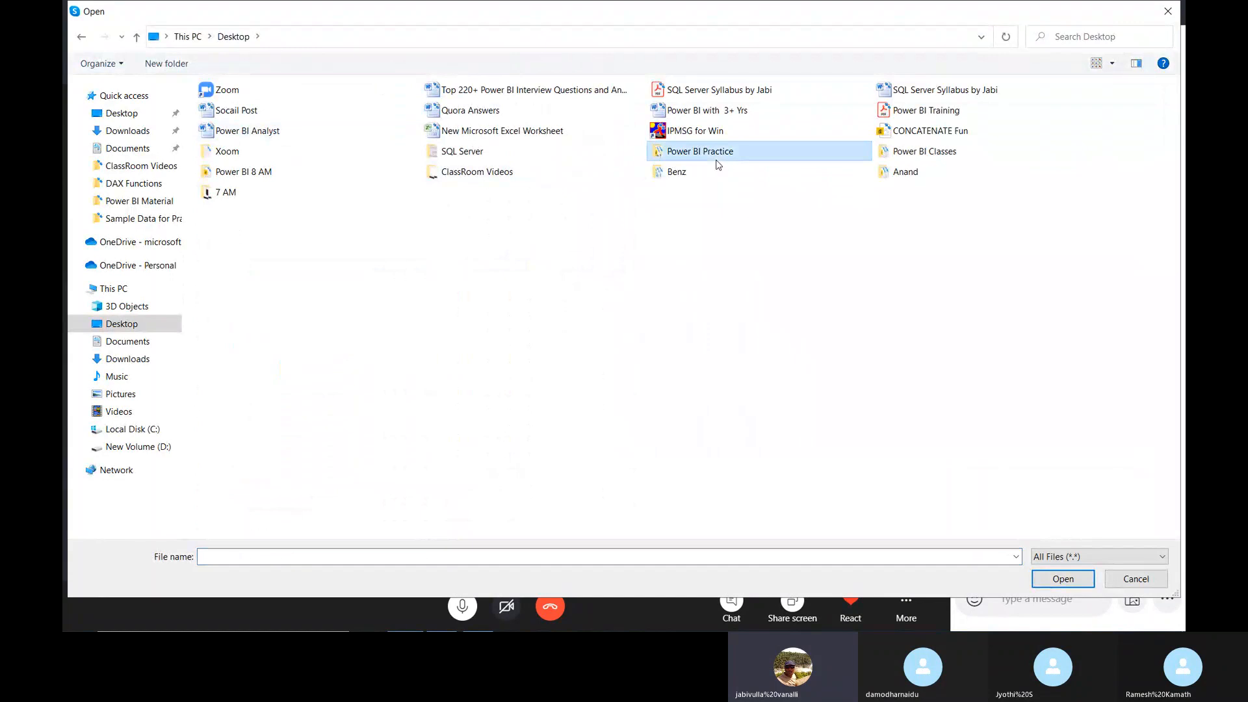
pyautogui.click(676, 176)
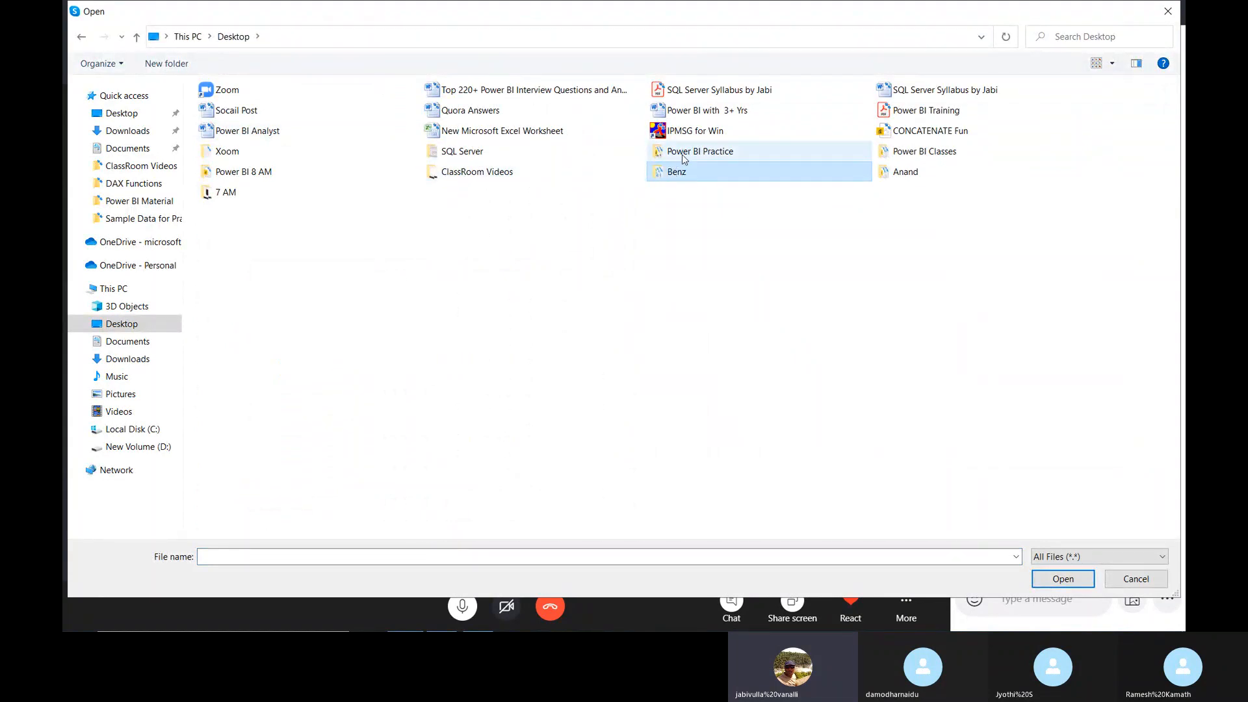
pyautogui.doubleClick(925, 151)
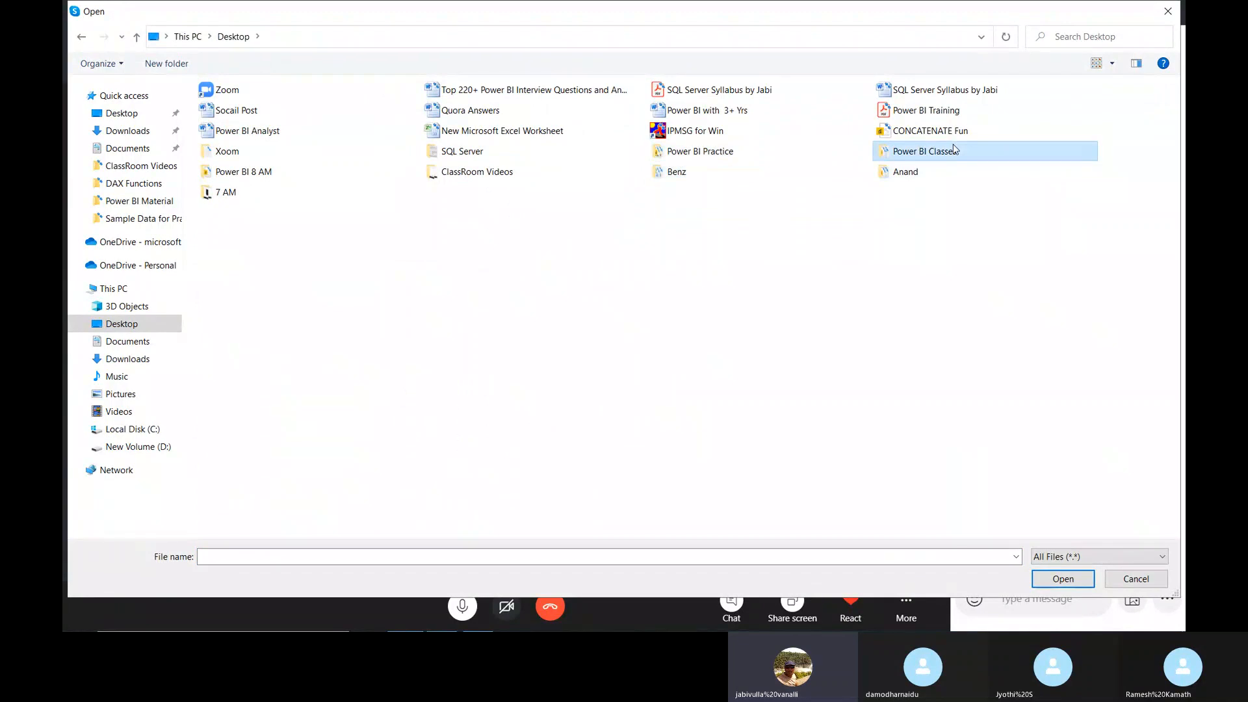
pyautogui.click(232, 36)
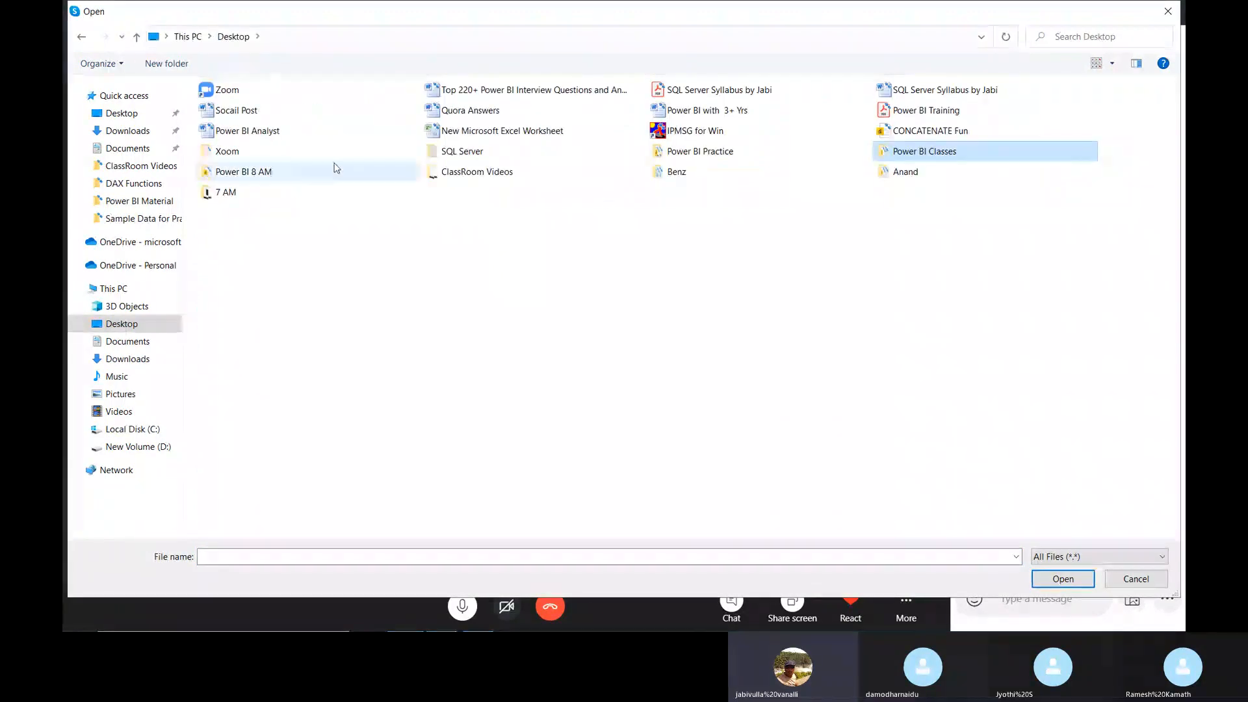
# - Attach the Calender Function file from the 7 AM > DAX Functions folder and send it in the call chat
pyautogui.doubleClick(253, 191)
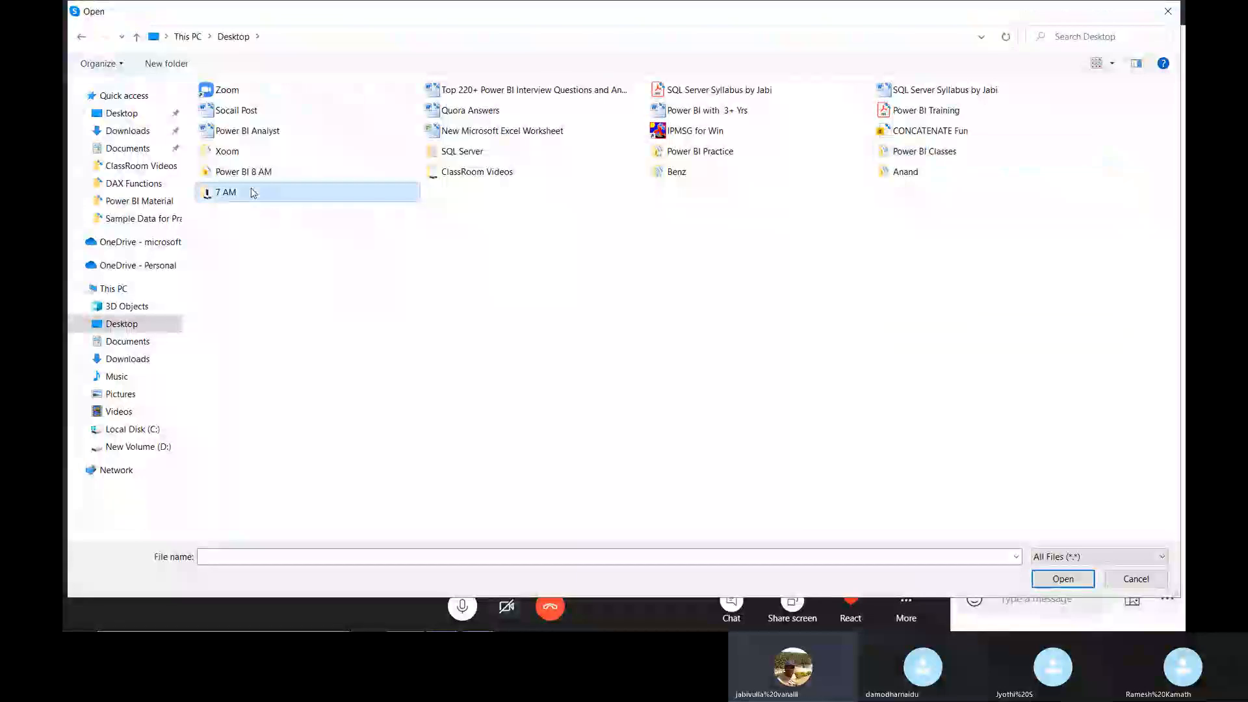
pyautogui.click(340, 162)
pyautogui.doubleClick(340, 161)
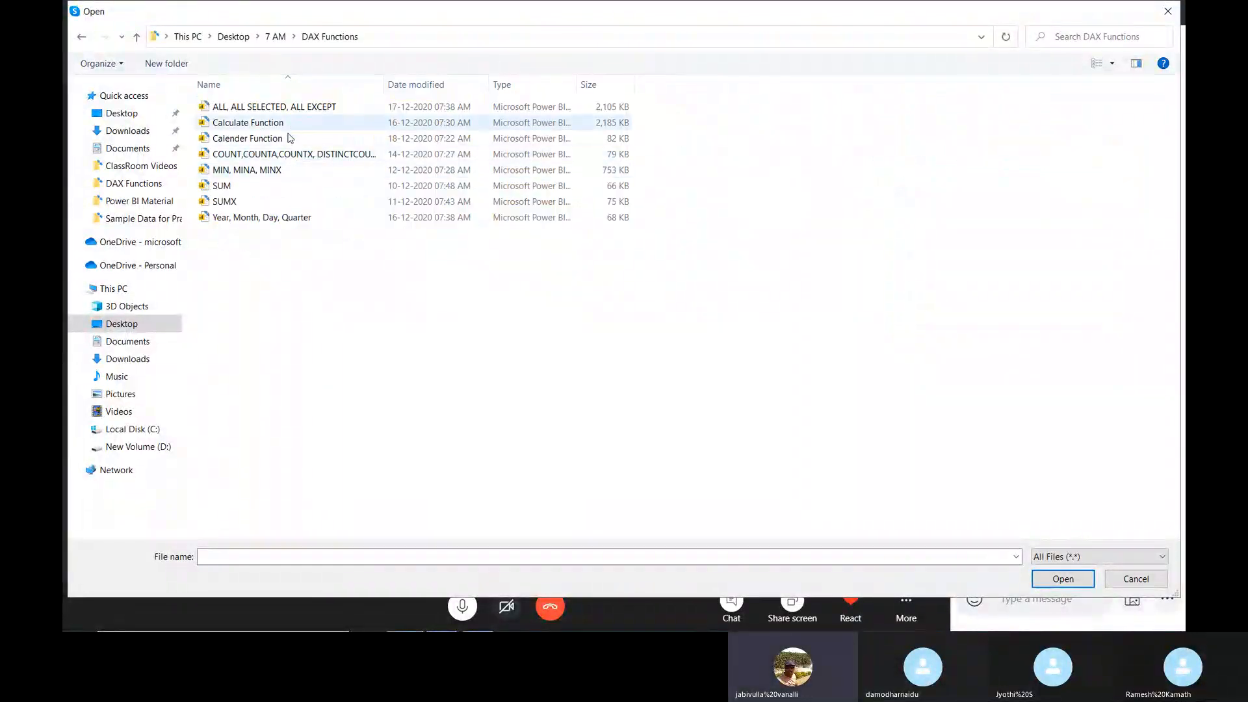
pyautogui.doubleClick(288, 140)
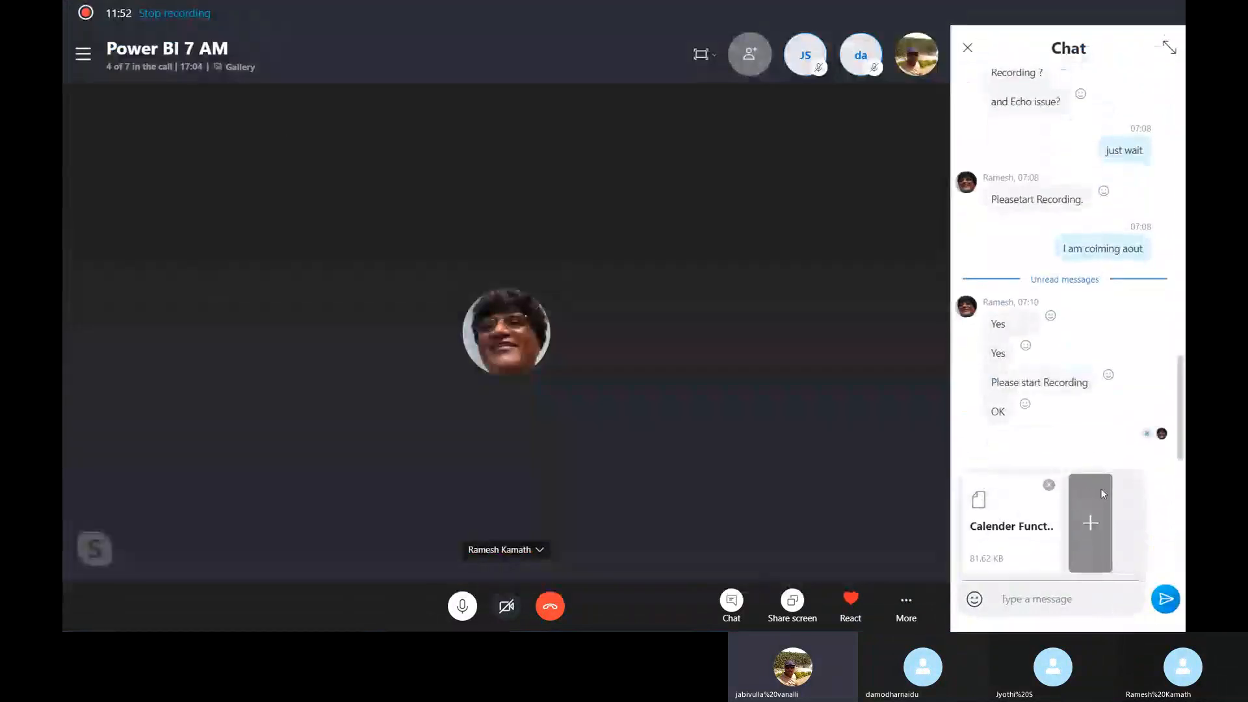
pyautogui.click(1164, 600)
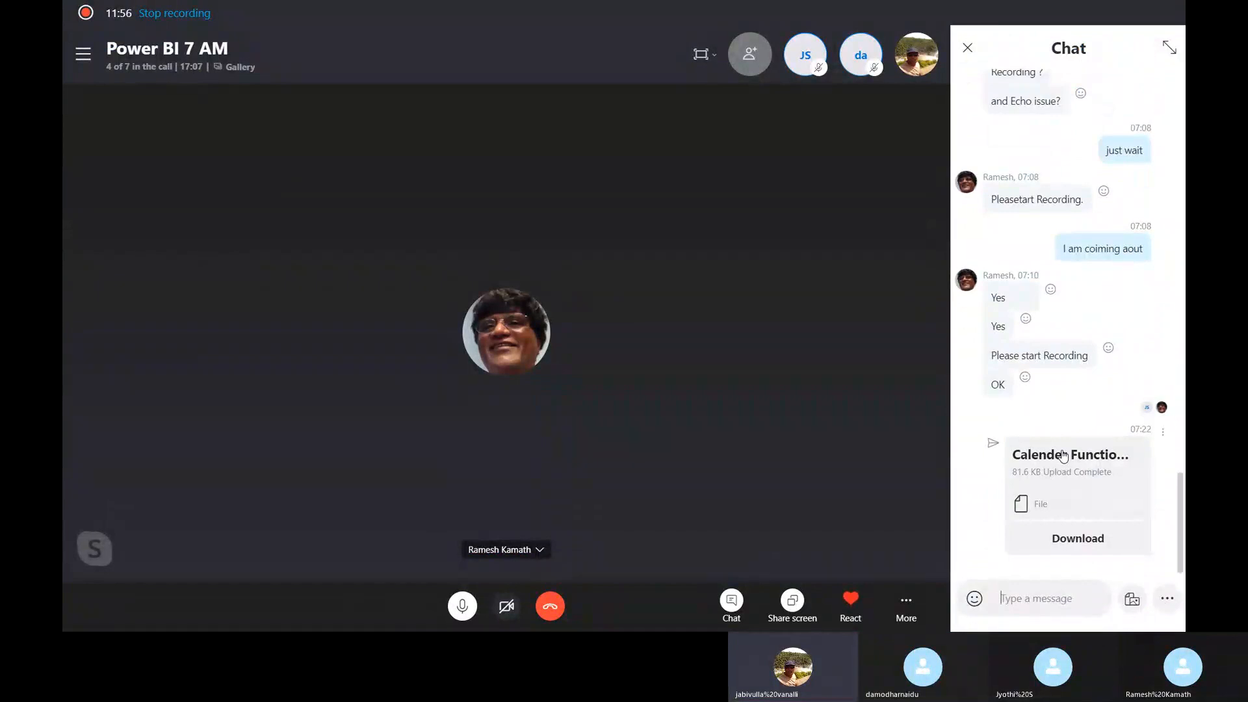
# - Switch to Chrome, open the CALENDARAUTO documentation in place of the CALENDAR page, and review its syntax and parameters
pyautogui.hotkey('alt', 'Tab')
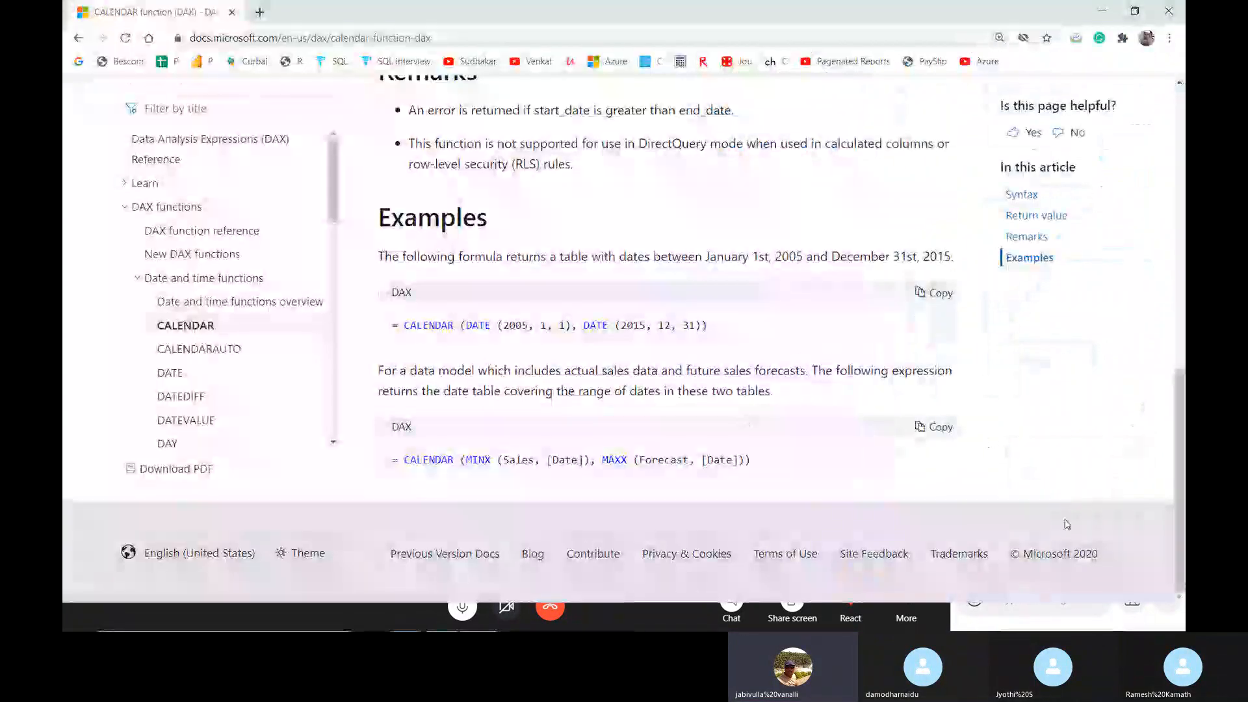
pyautogui.moveTo(1181, 390); pyautogui.dragTo(1181, 384)
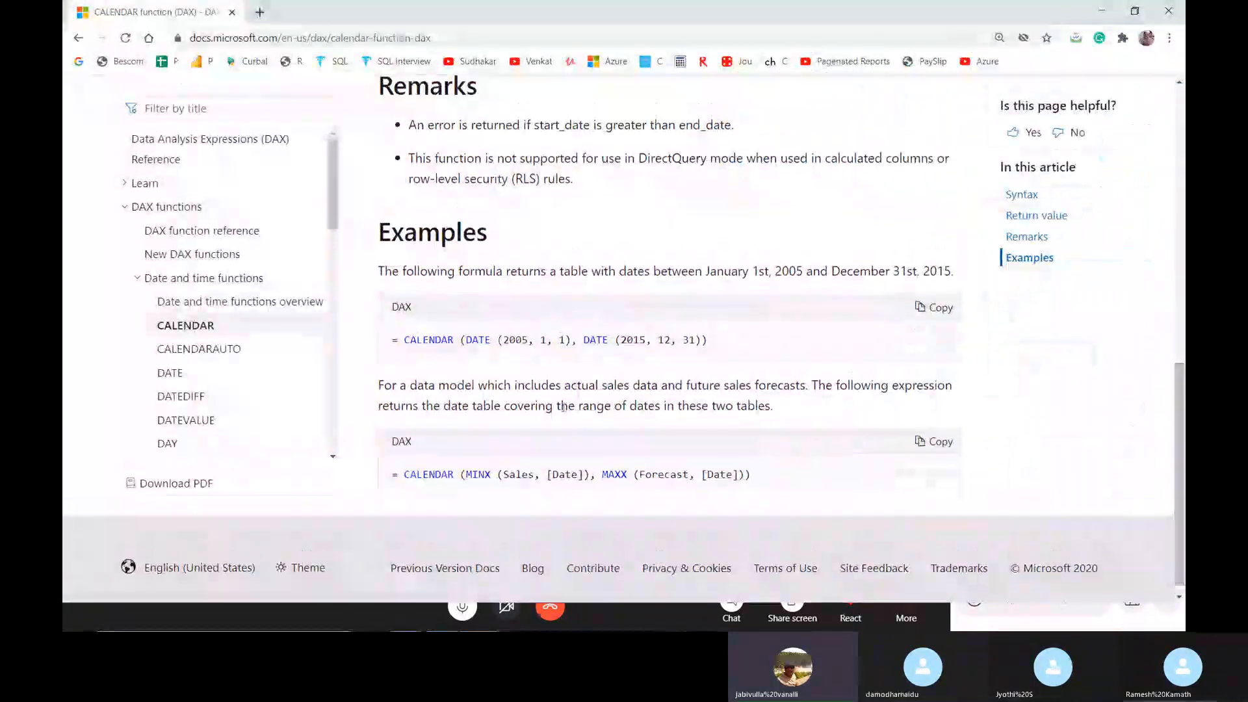
pyautogui.middleClick(198, 349)
pyautogui.click(260, 12)
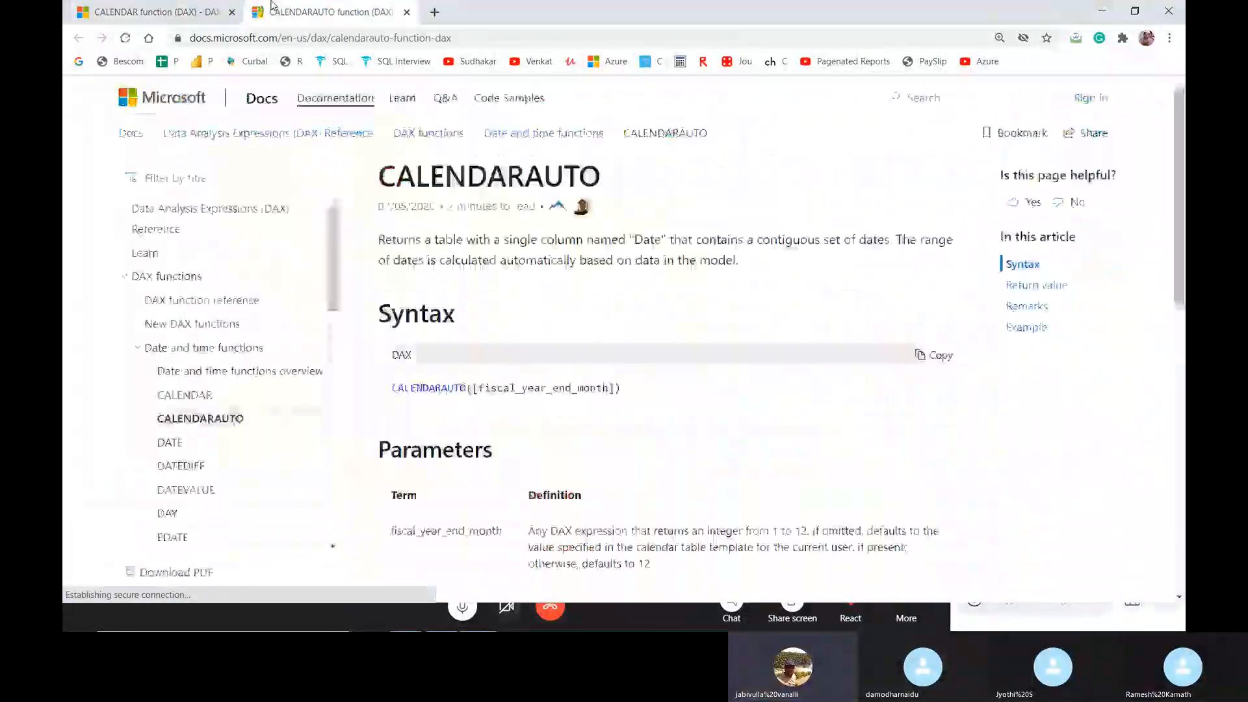
pyautogui.click(225, 10)
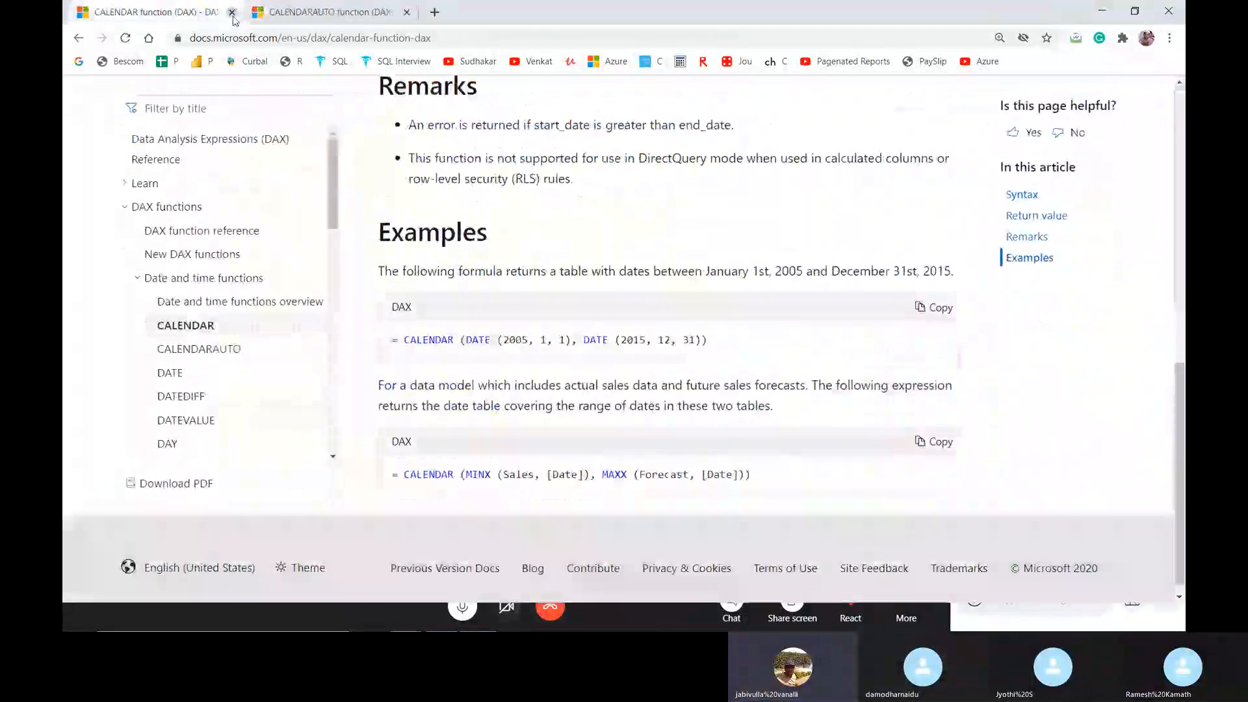
pyautogui.click(231, 12)
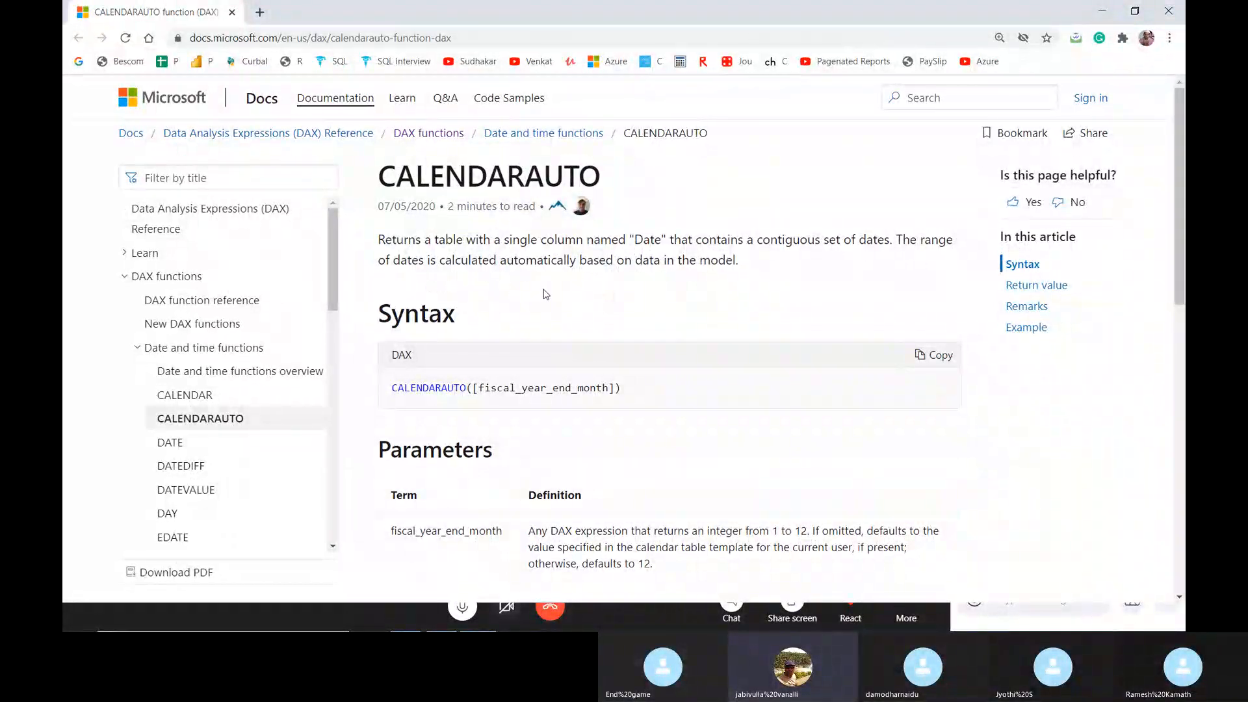
pyautogui.scroll(-3, 547, 294)
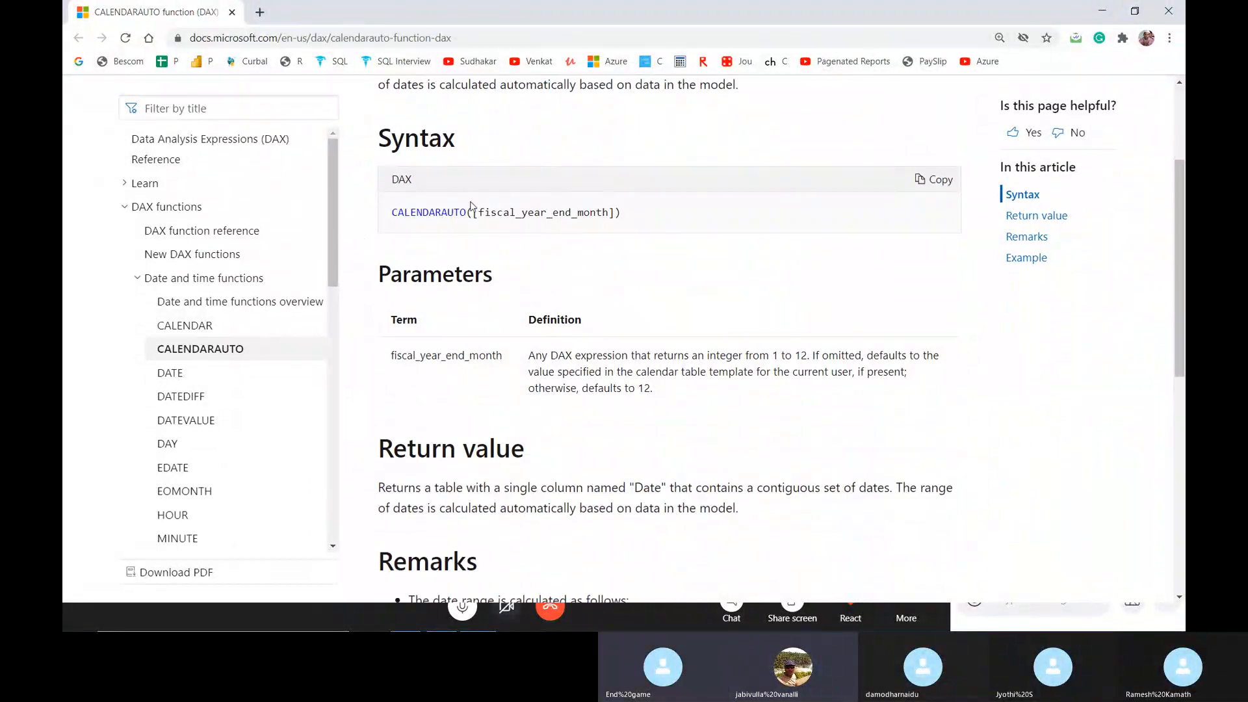
# - Review the CALENDARAUTO page's Remarks and Example, highlighting the MinDate and MaxDate and the date range that CALENDARAUTO() returns
pyautogui.scroll(-1, 527, 241)
pyautogui.scroll(-8, 528, 242)
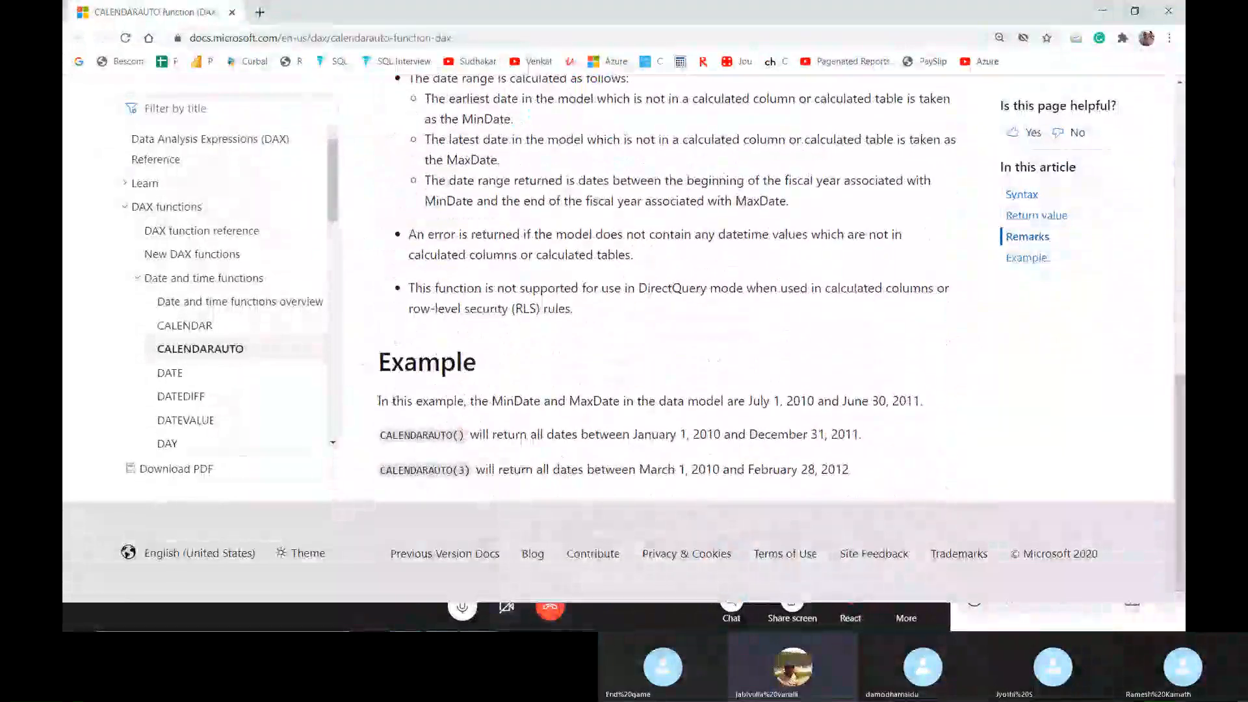
pyautogui.moveTo(379, 401); pyautogui.dragTo(474, 401)
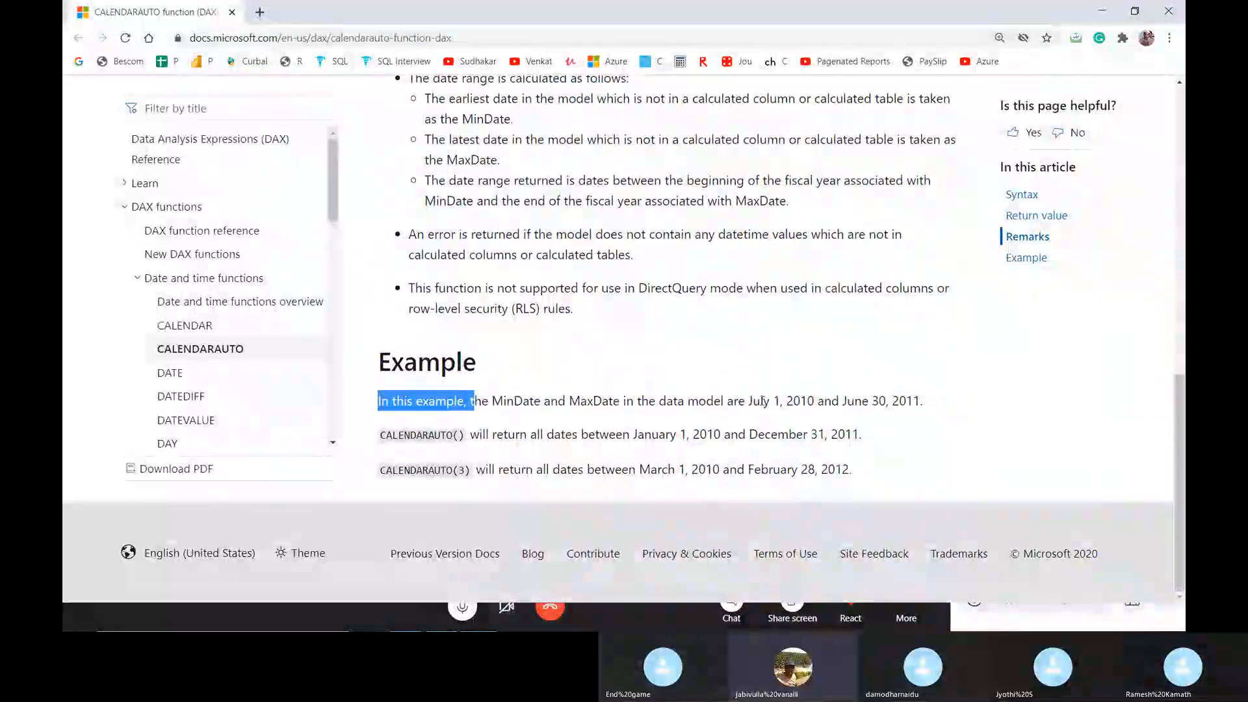
pyautogui.moveTo(749, 402); pyautogui.dragTo(814, 401)
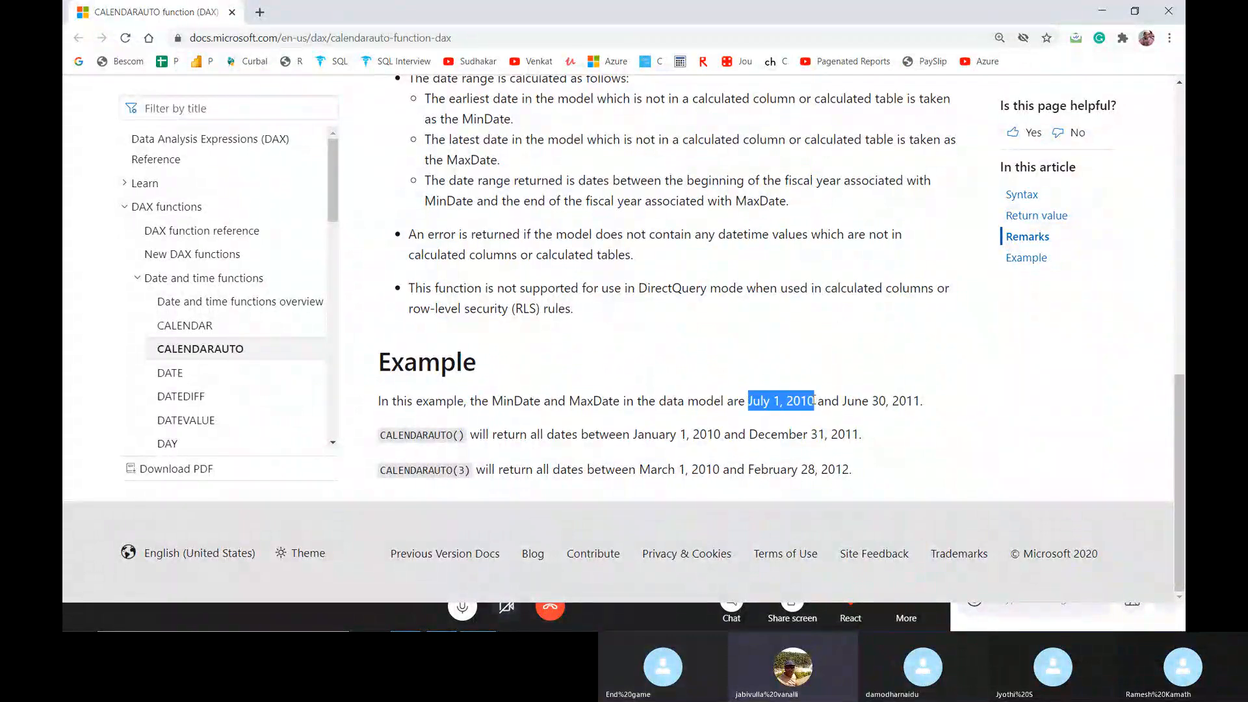
pyautogui.moveTo(844, 401); pyautogui.dragTo(925, 408)
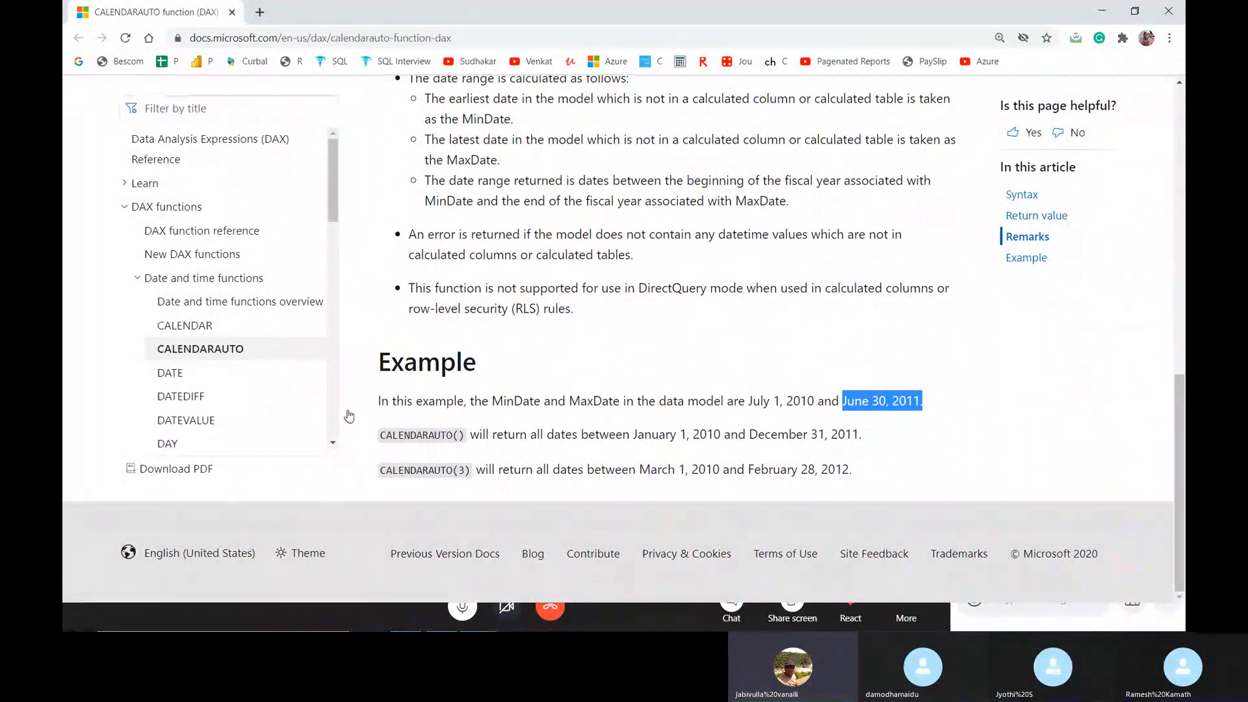
pyautogui.moveTo(381, 437); pyautogui.dragTo(465, 441)
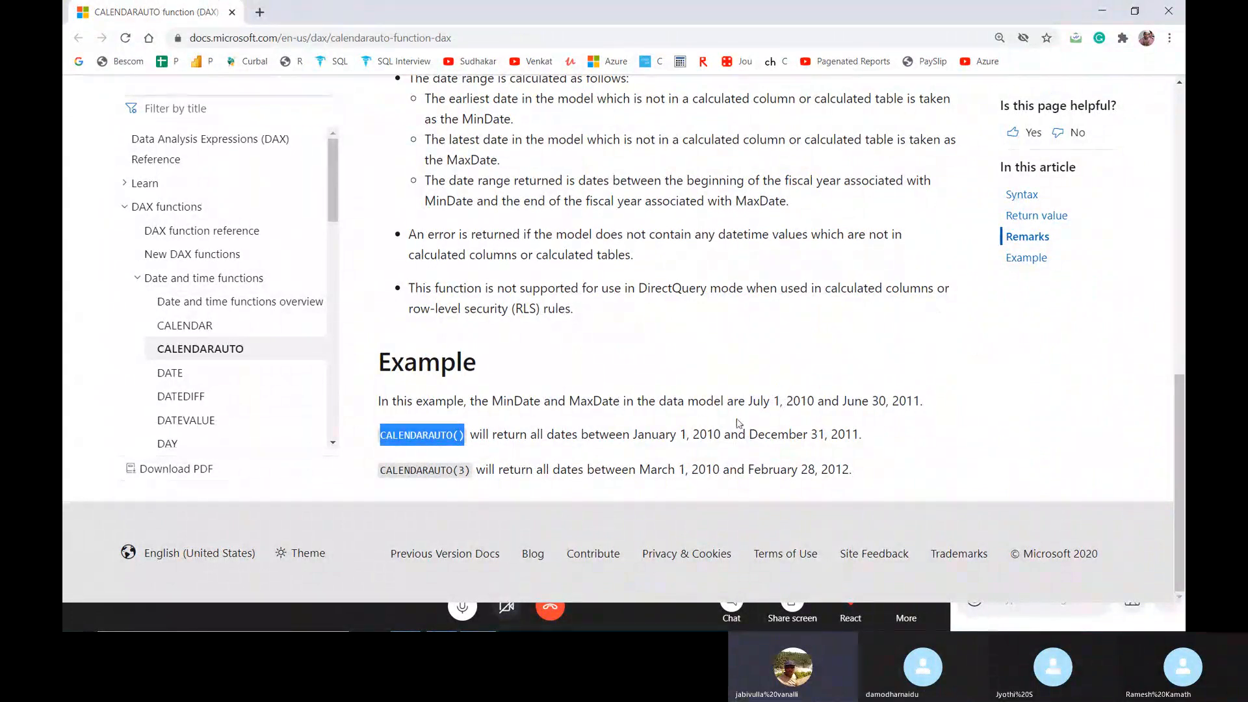
pyautogui.moveTo(633, 434); pyautogui.dragTo(723, 429)
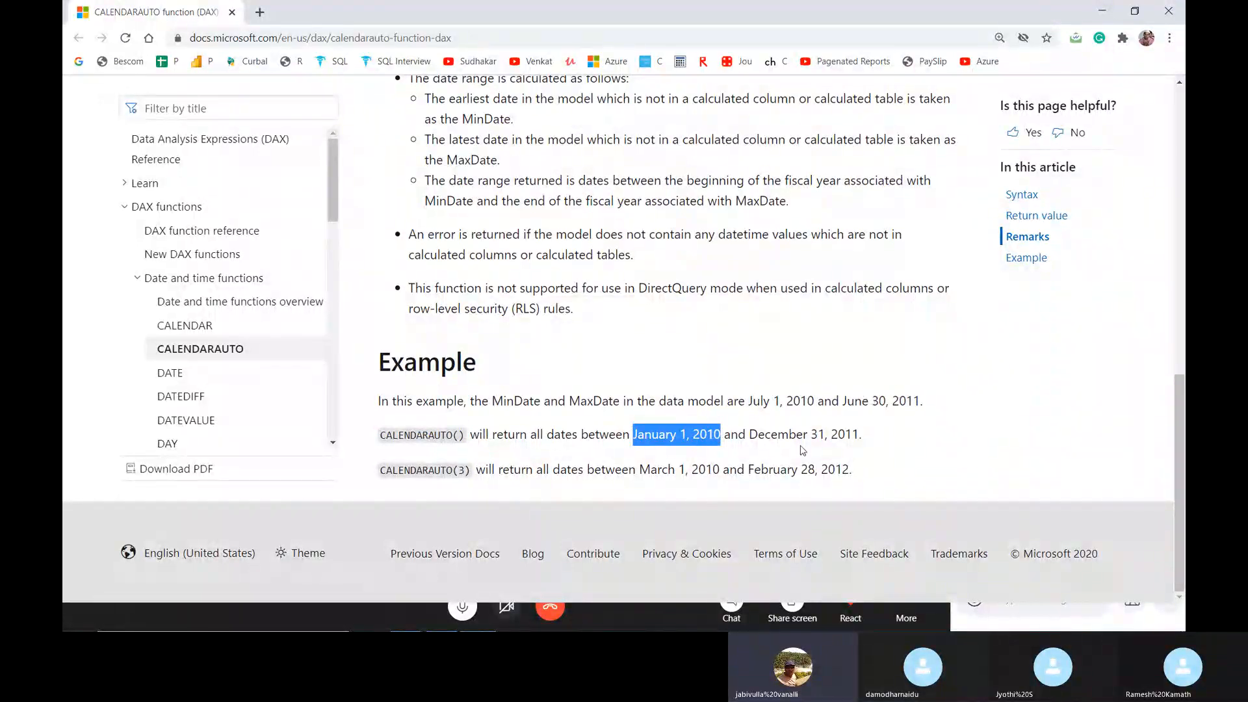
pyautogui.moveTo(751, 434); pyautogui.dragTo(863, 424)
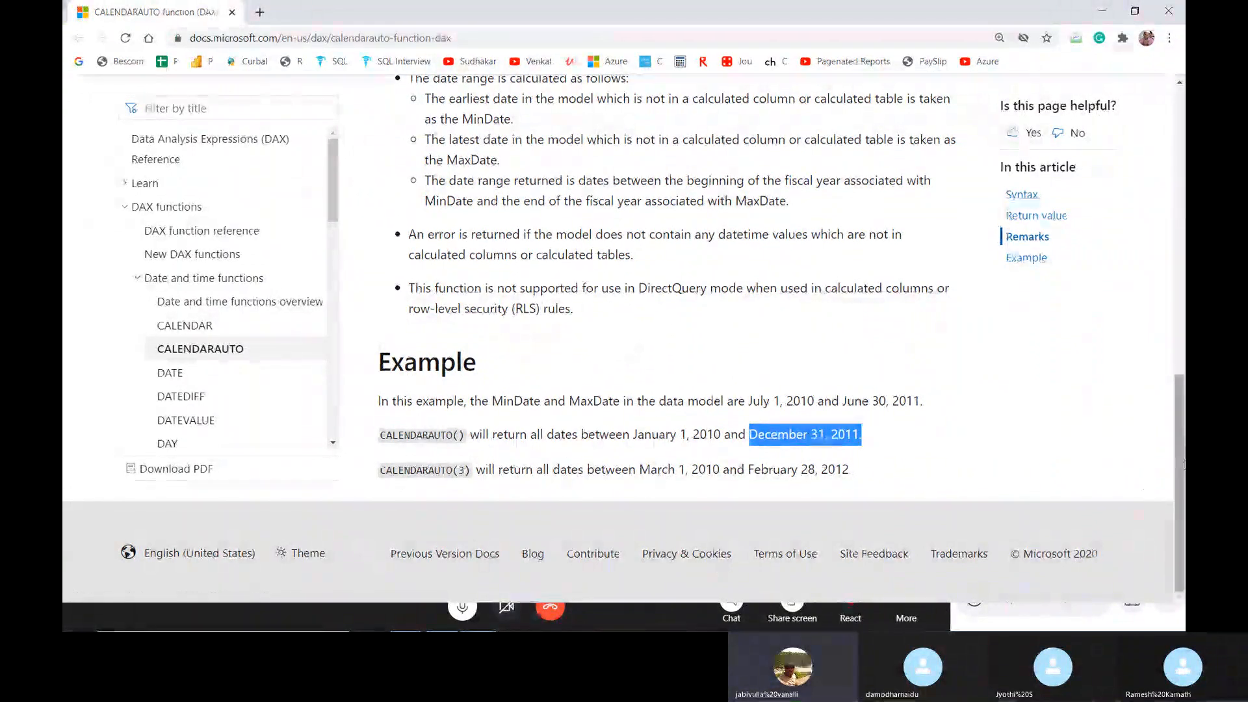
pyautogui.scroll(1, 1182, 448)
pyautogui.moveTo(1183, 450); pyautogui.dragTo(1172, 351)
# - Switch to the Skype call, close its chat pane, and launch Power BI Desktop from the Windows desktop
pyautogui.hotkey('alt', 'Tab')
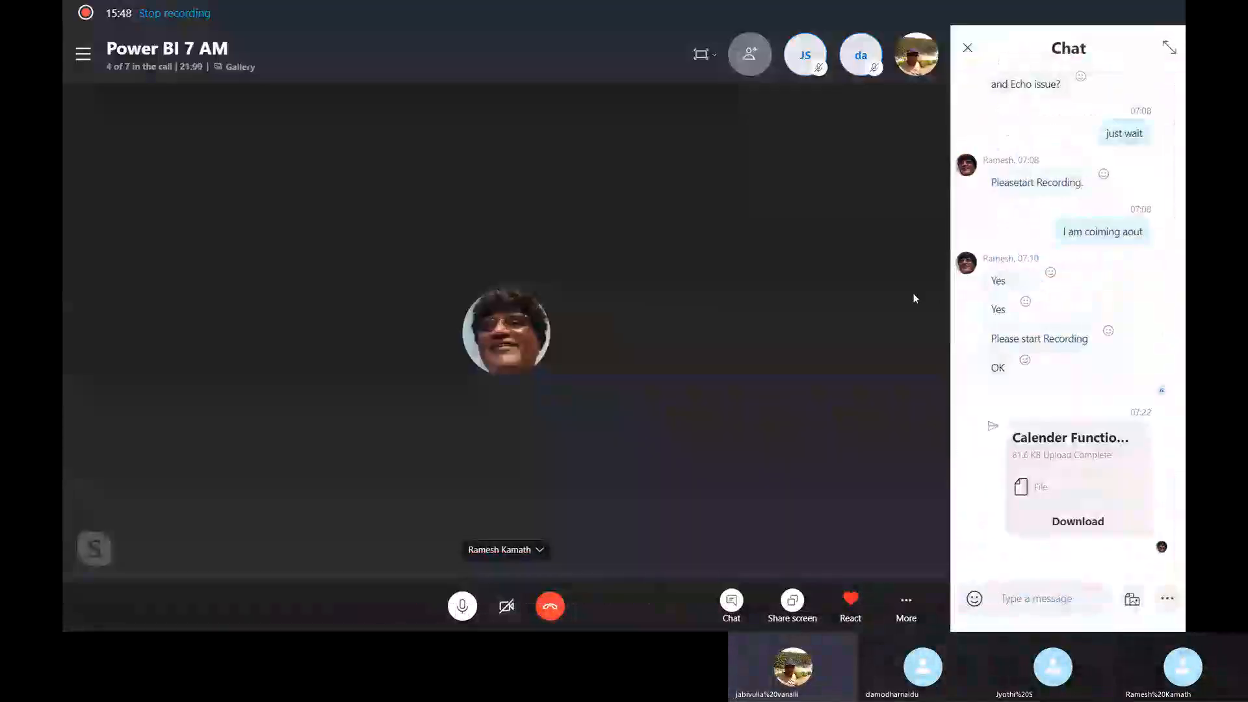
pyautogui.click(967, 49)
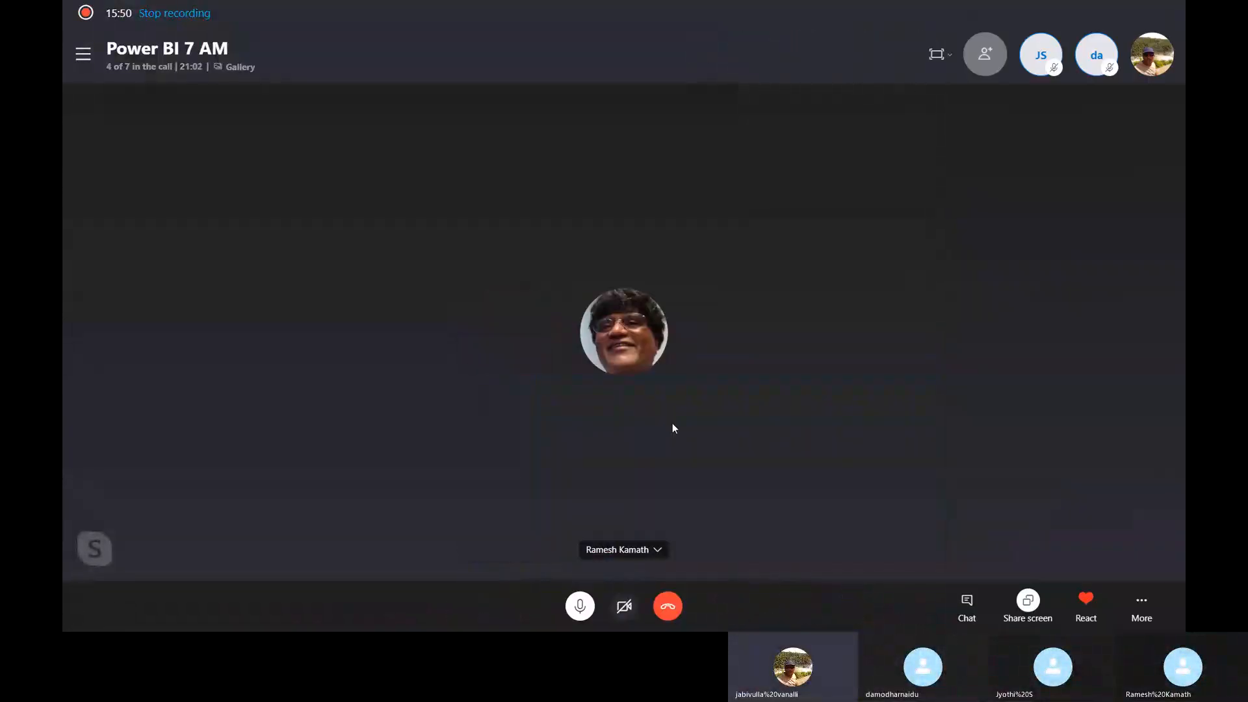
pyautogui.press('super+d')
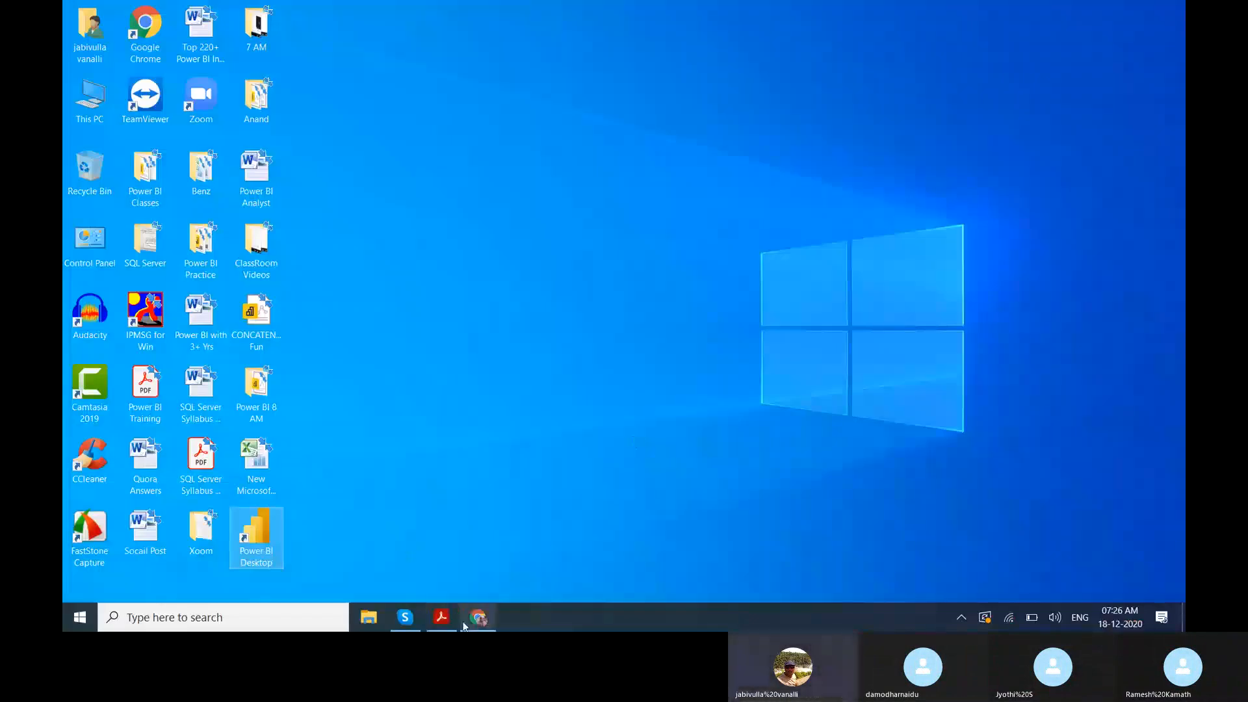
pyautogui.doubleClick(260, 527)
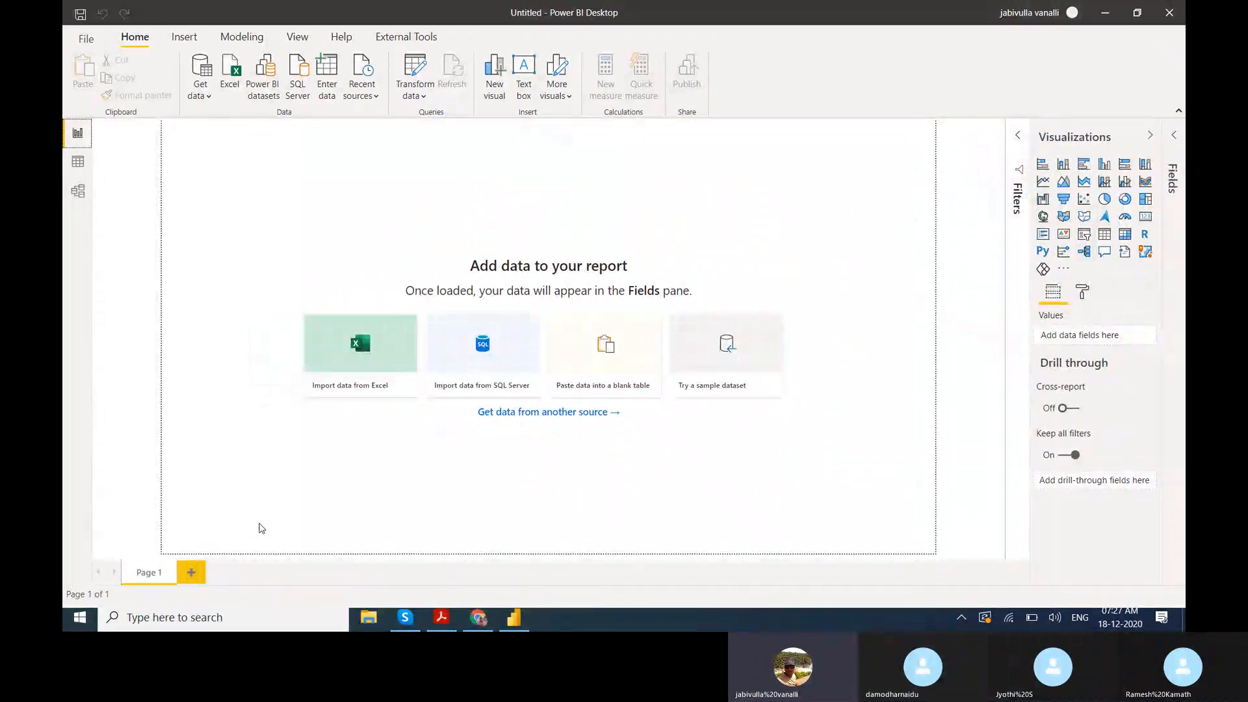
# - Load the employee table from the recent source Emp Table.xlsx and check its rows in Data view
pyautogui.click(359, 88)
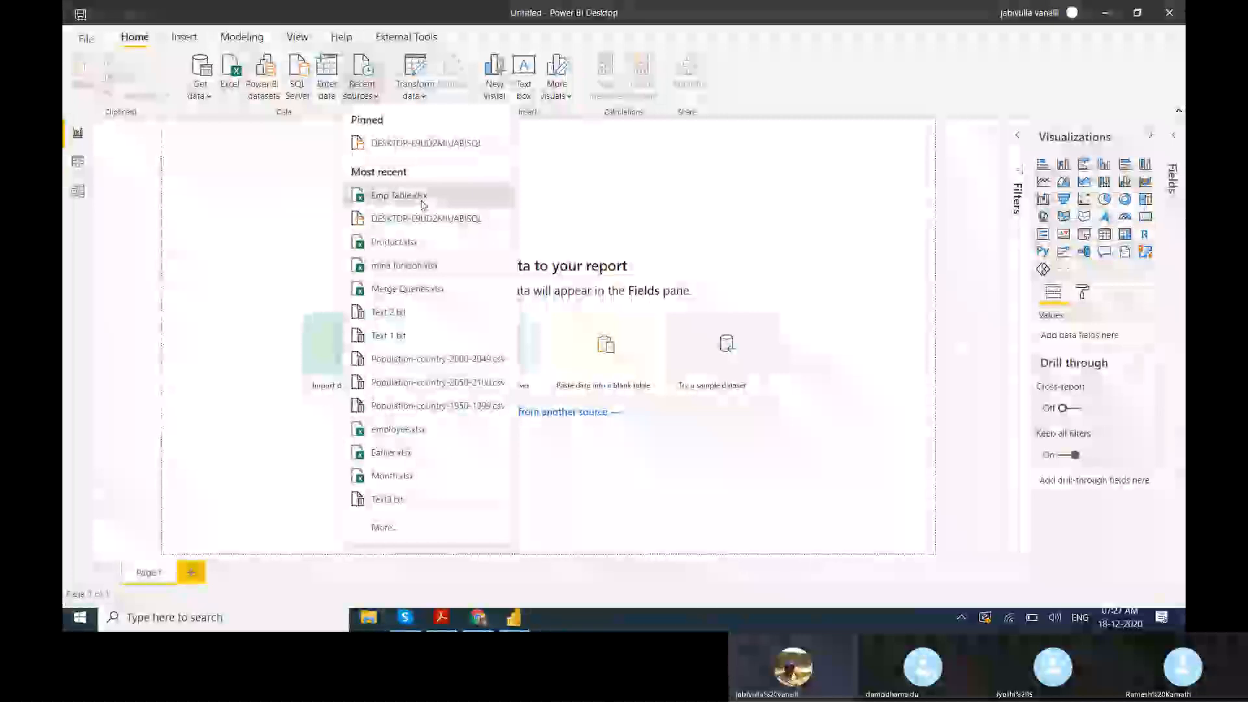
pyautogui.click(423, 200)
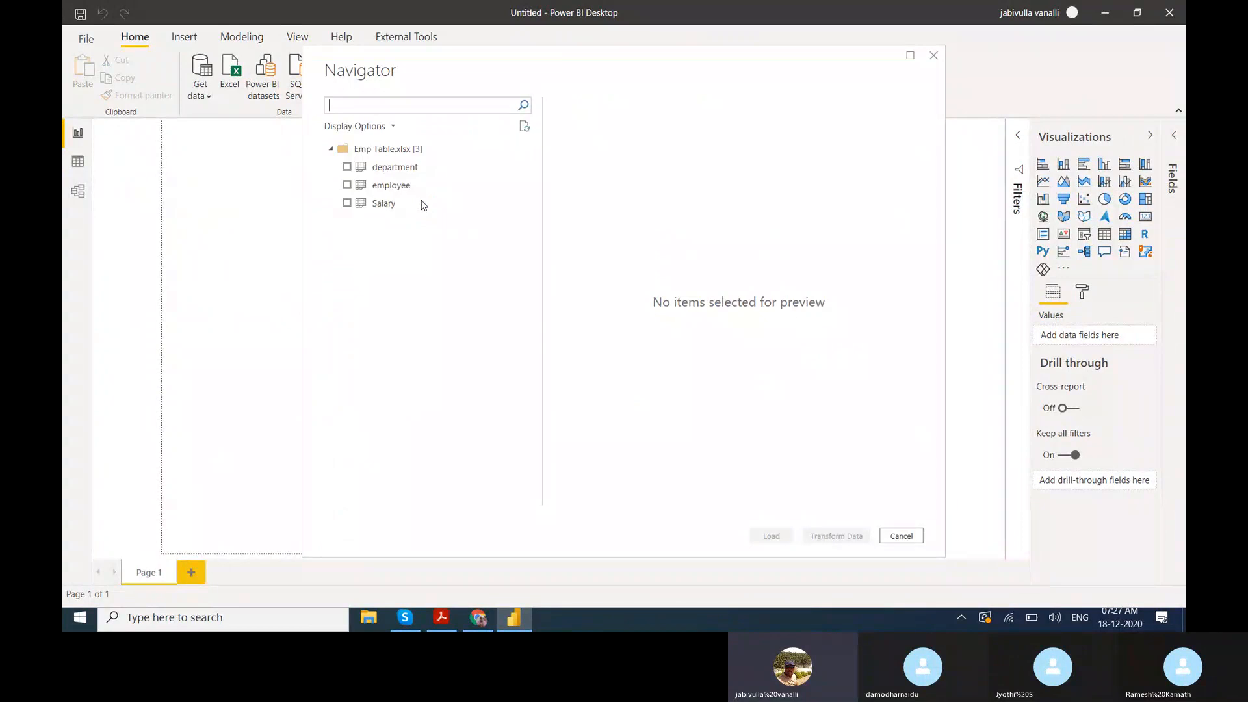
pyautogui.click(347, 185)
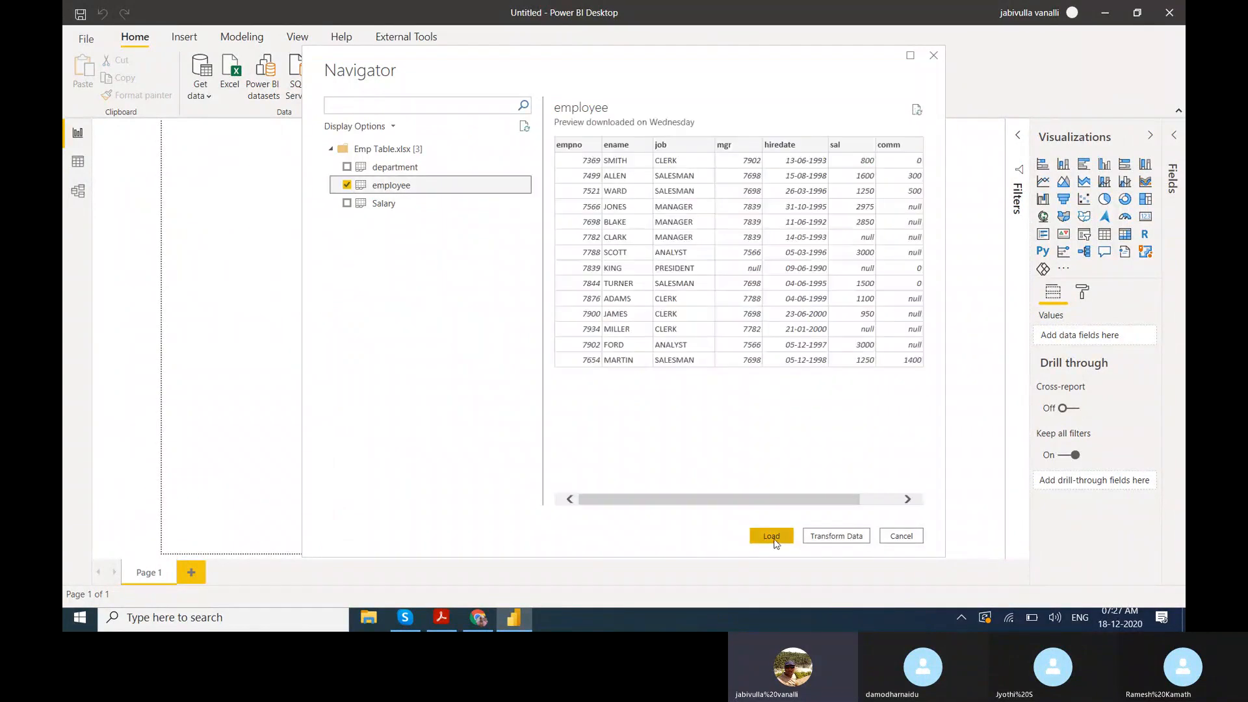
pyautogui.click(773, 537)
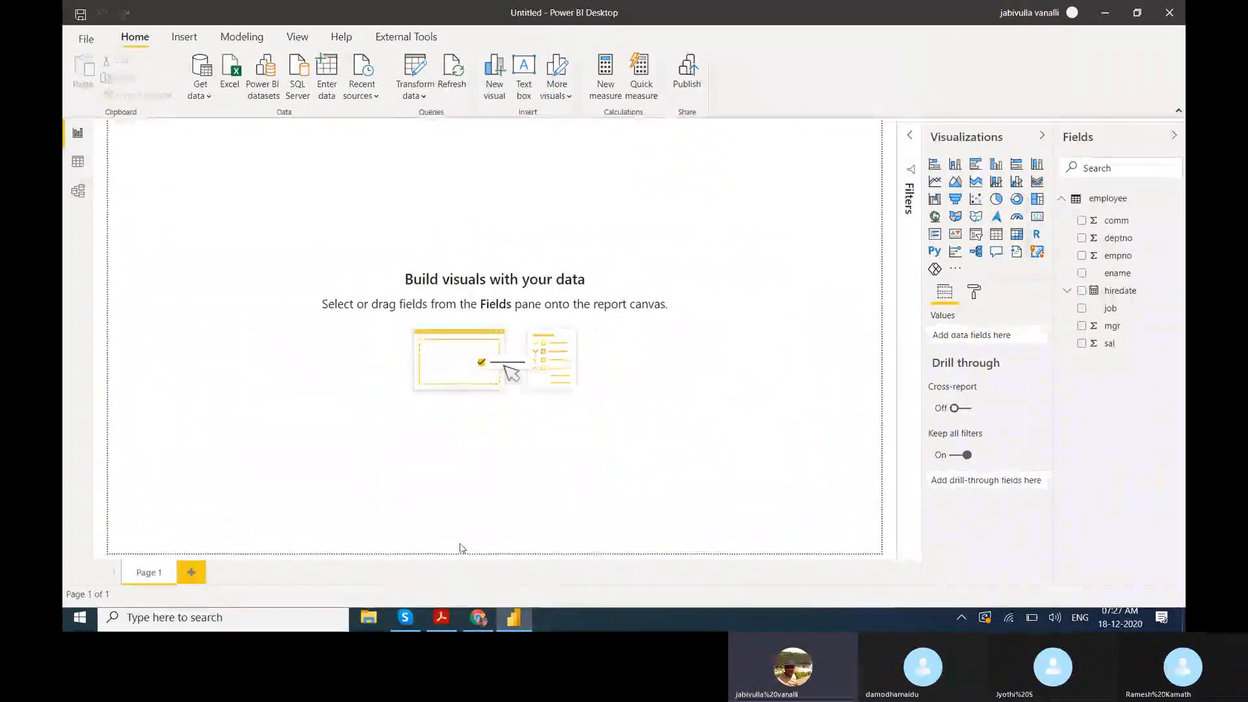
pyautogui.click(76, 162)
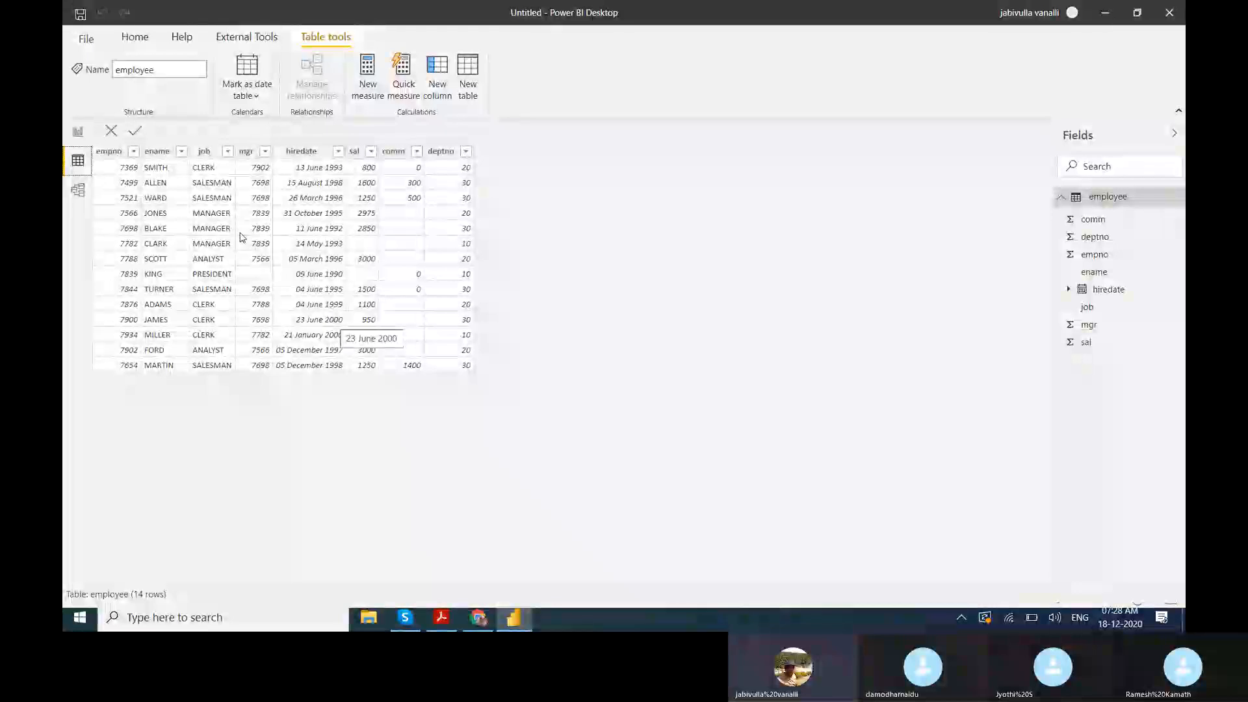
pyautogui.click(78, 133)
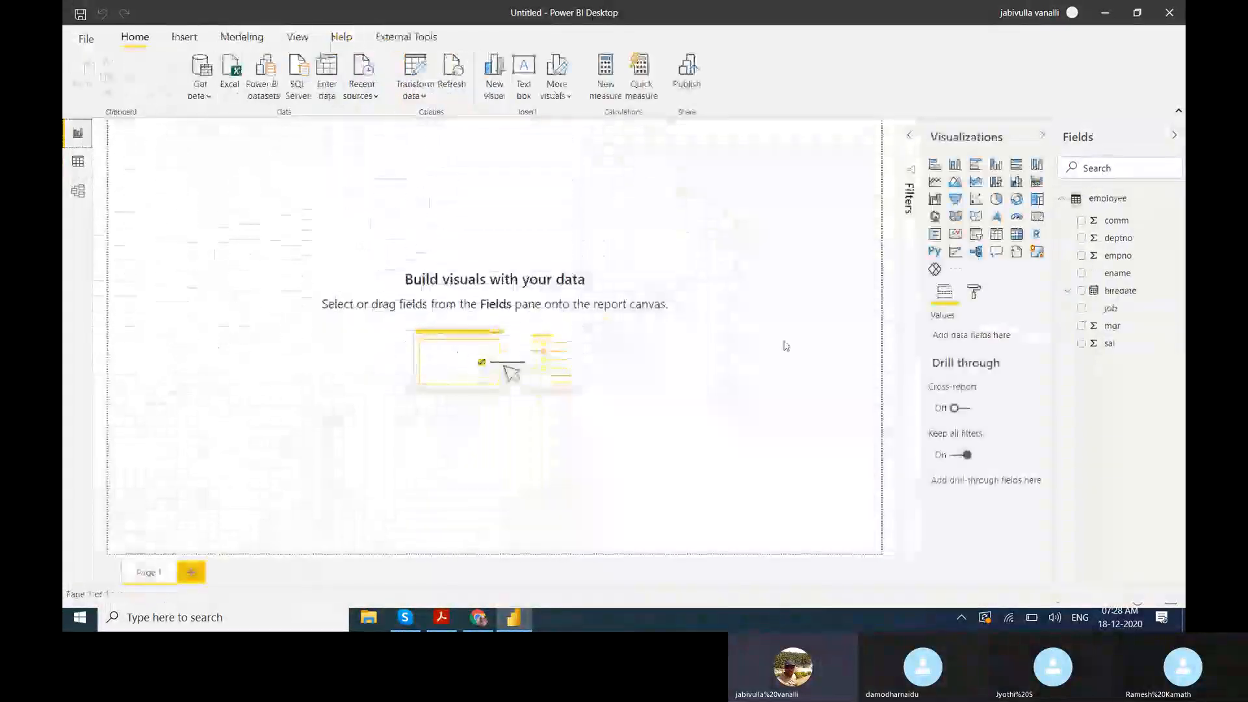
# - Create a calculated table in Data view with the formula CalenderAuto = CALENDARAUTO()
pyautogui.click(78, 161)
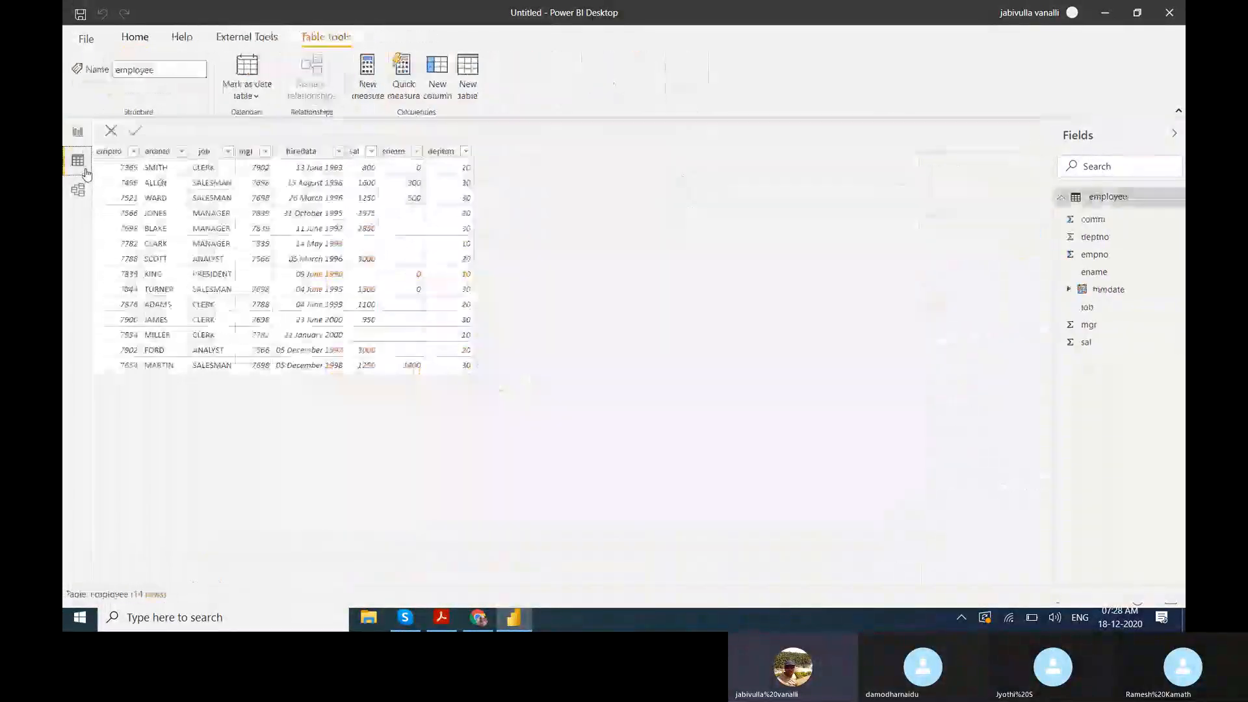
pyautogui.click(1090, 204)
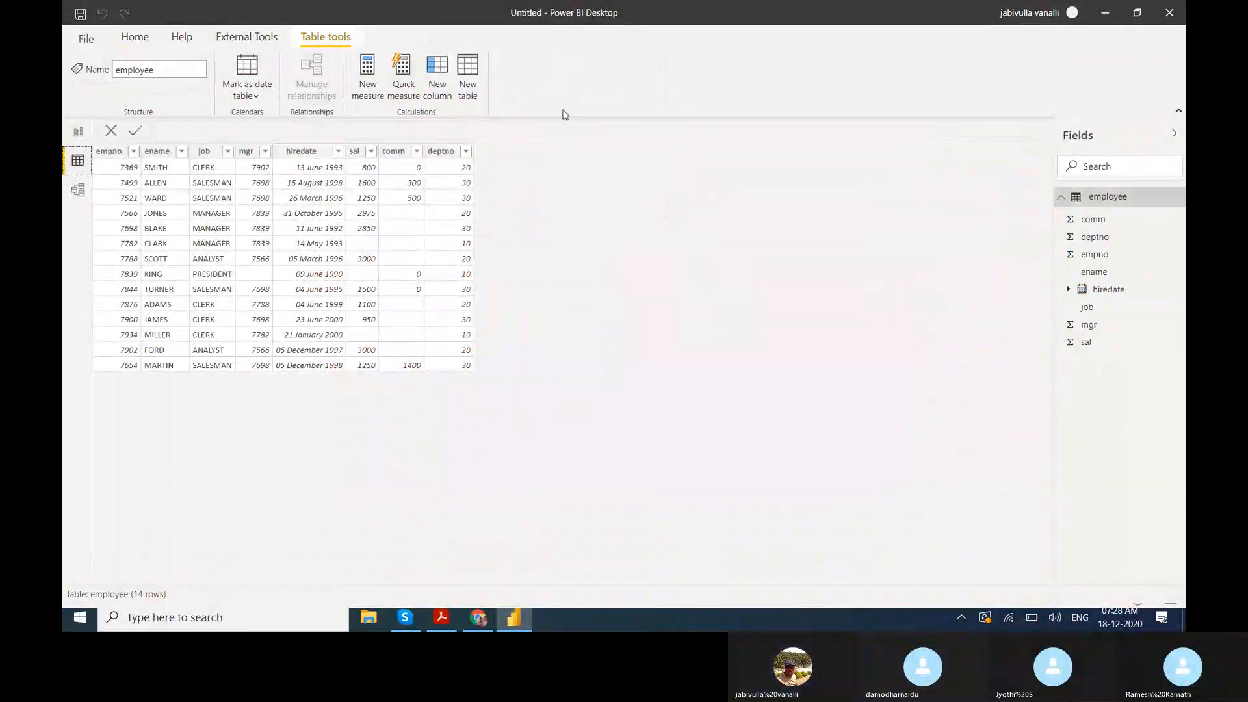
pyautogui.click(467, 91)
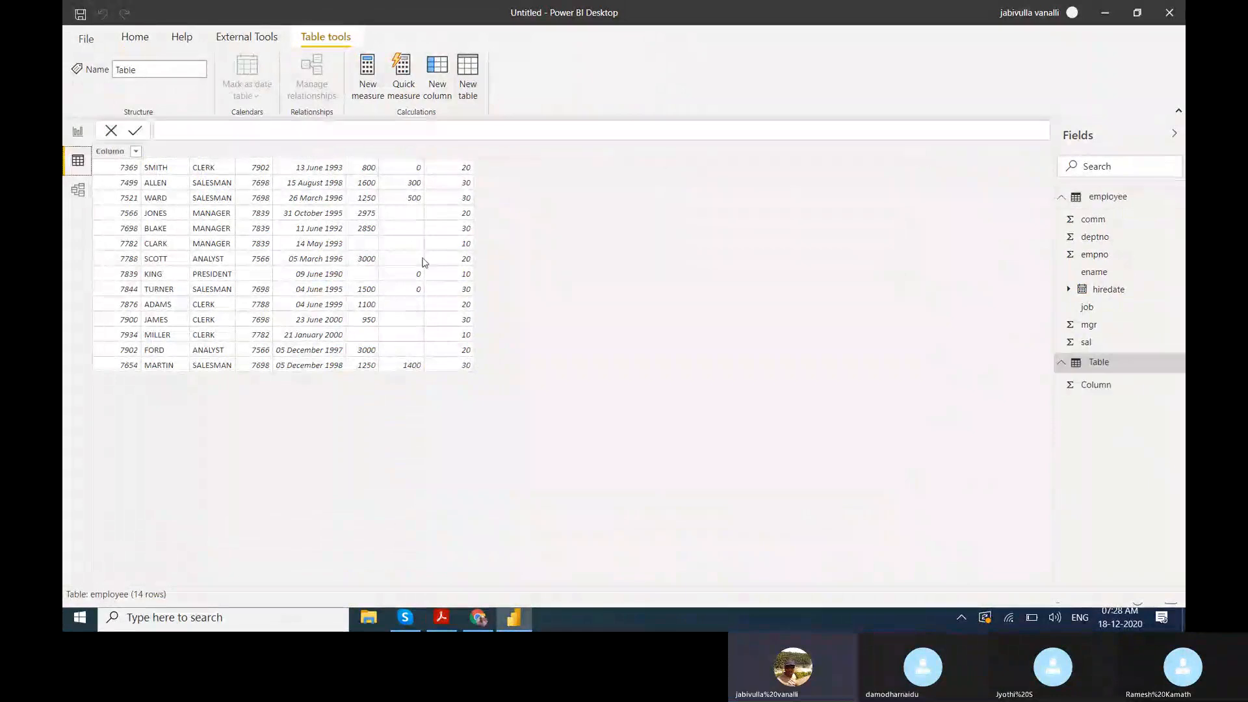
pyautogui.write('C')
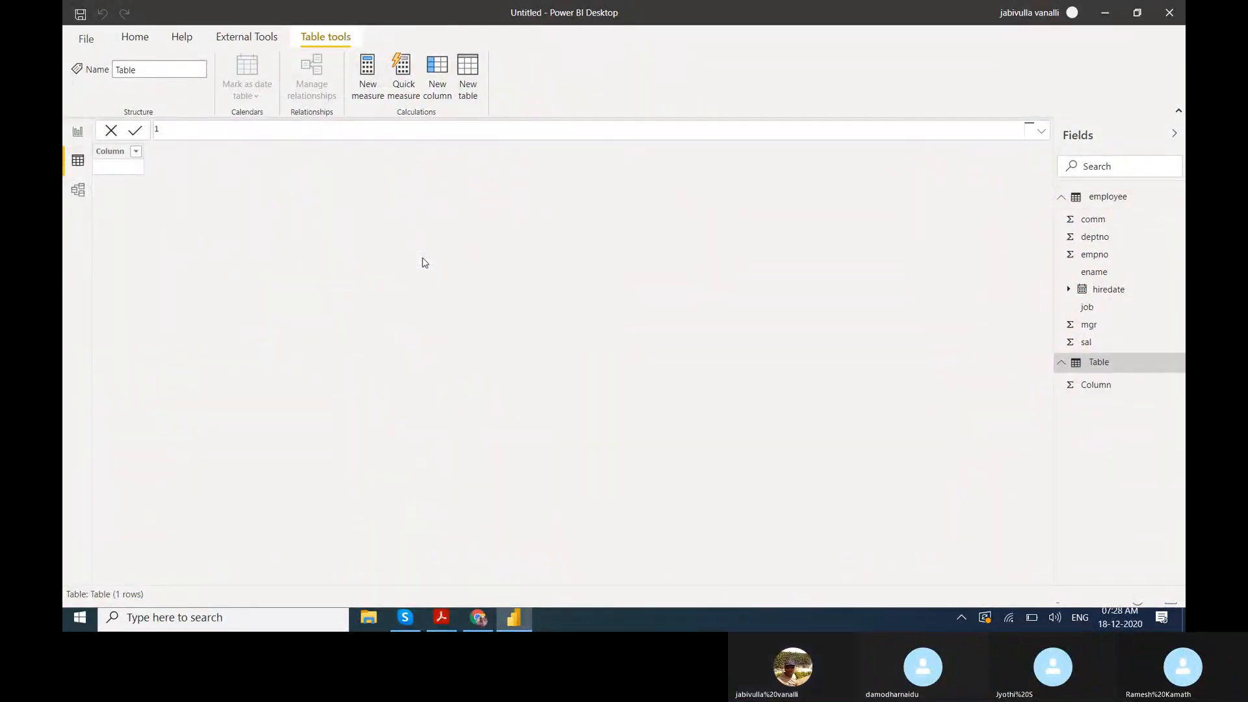
pyautogui.write('alenderAu')
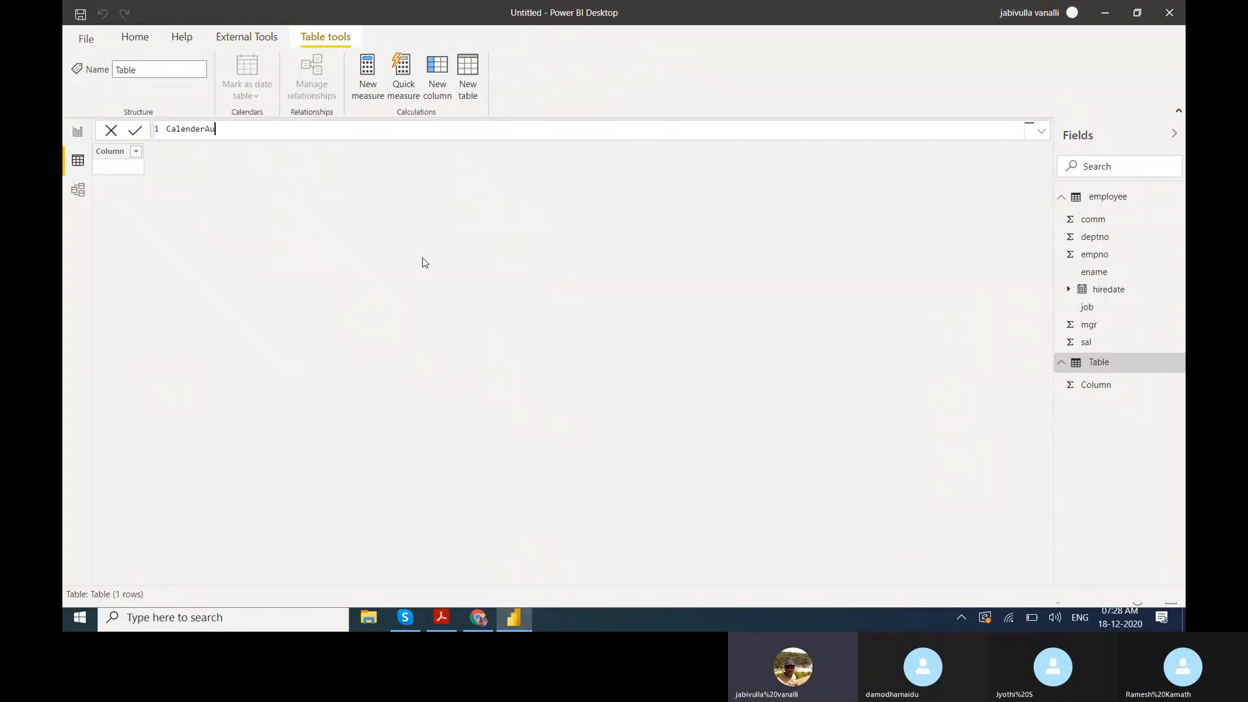
pyautogui.write('= c')
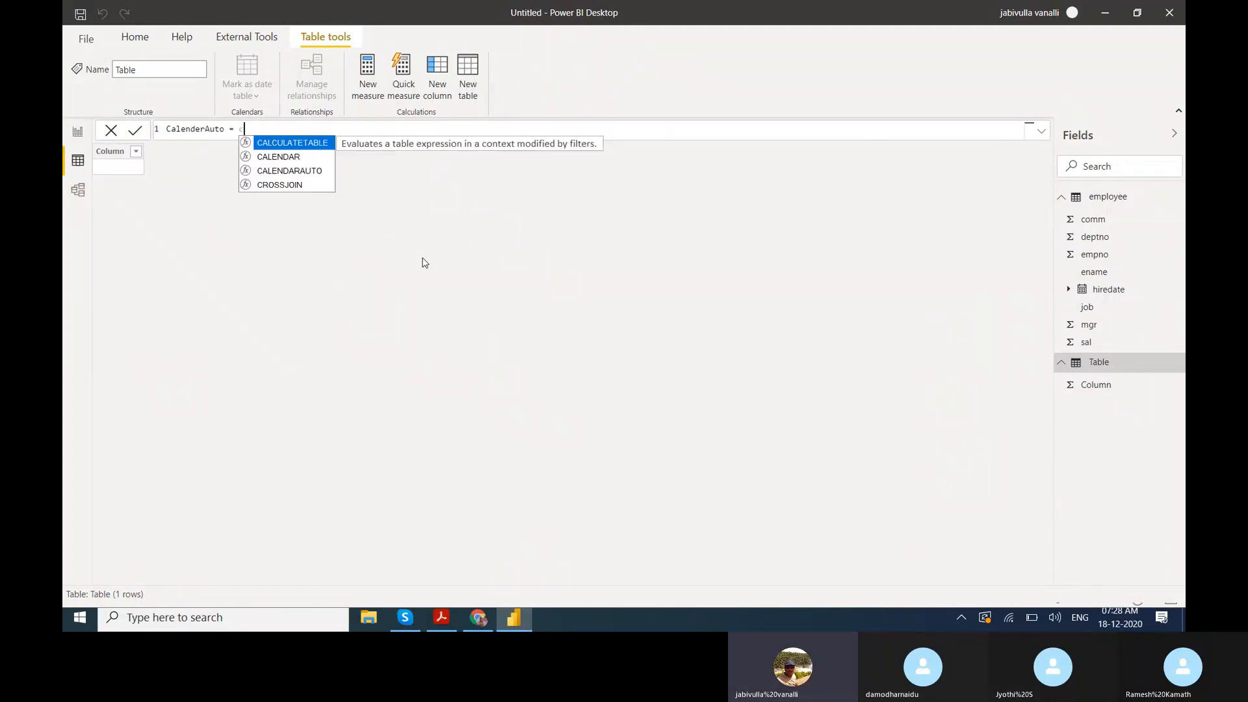
pyautogui.write('alende')
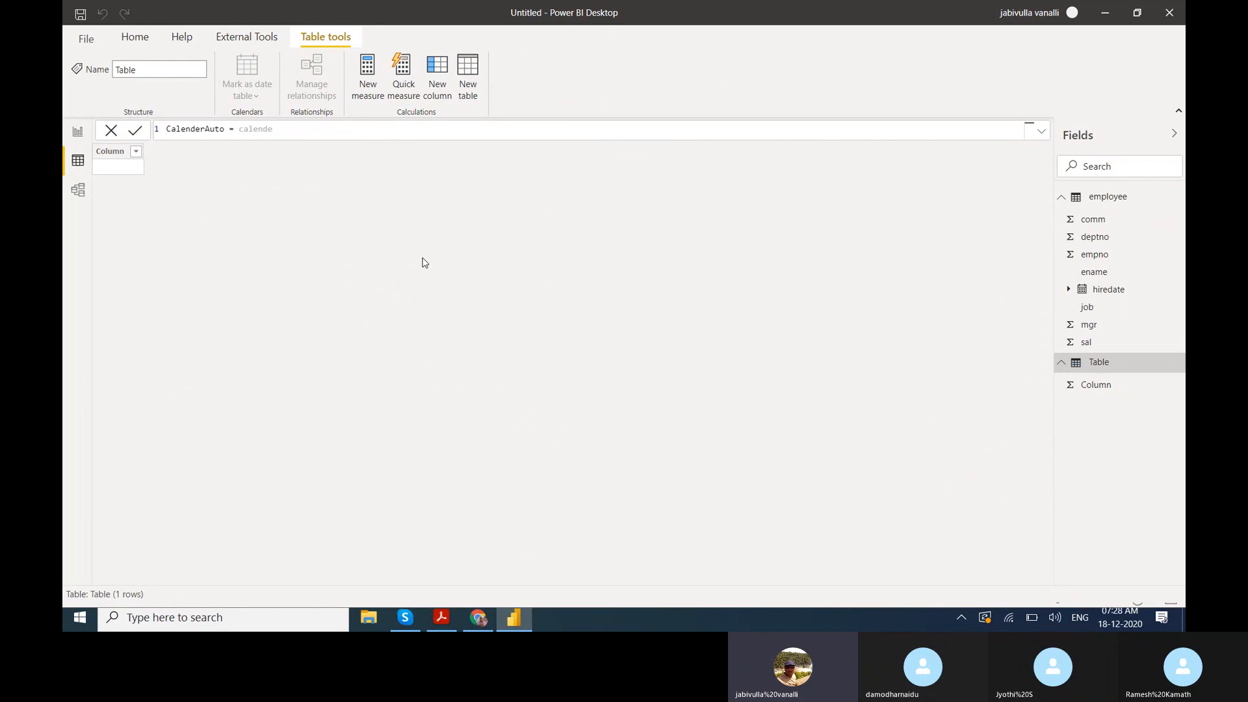
pyautogui.press('BackSpace')
pyautogui.press('Down')
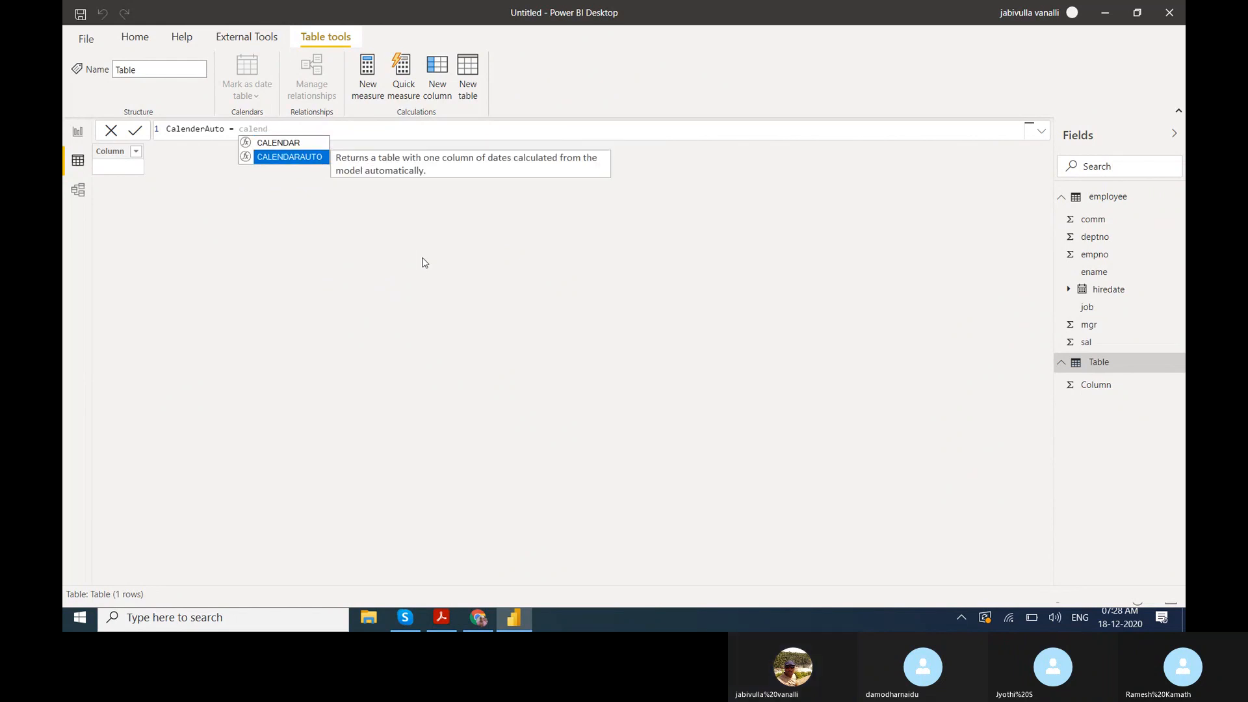
pyautogui.press('Tab')
pyautogui.write(')')
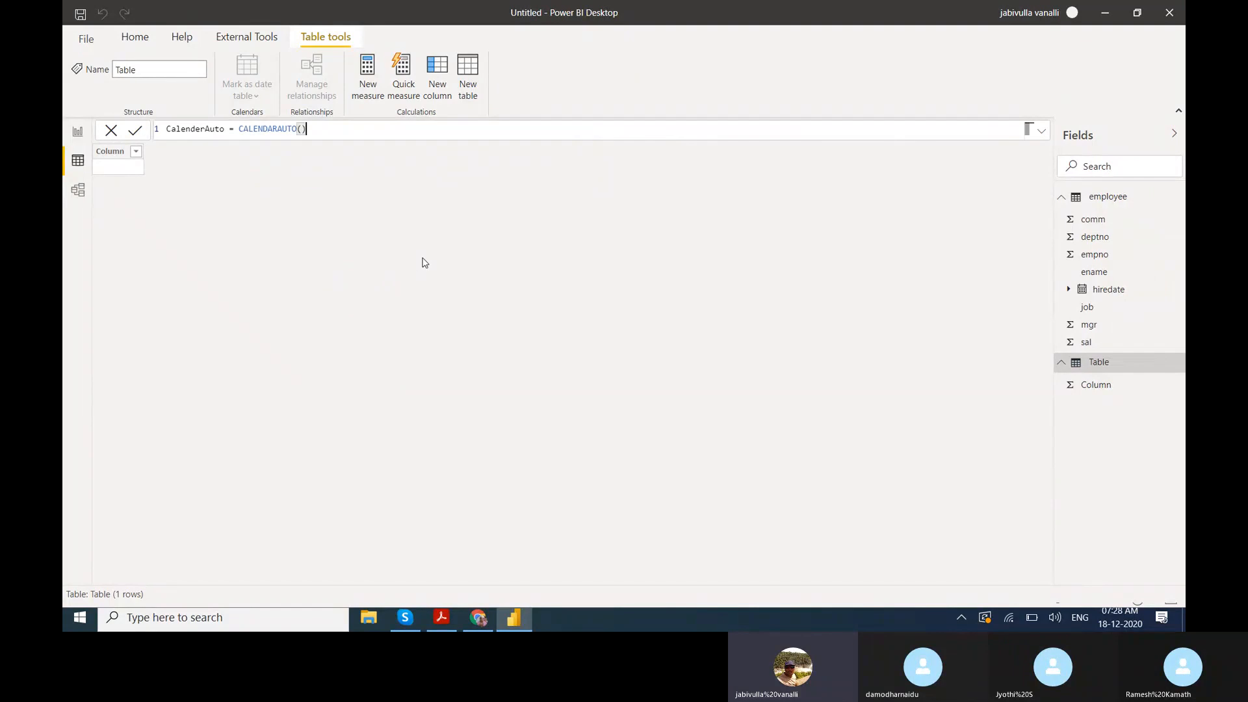
pyautogui.press('Return')
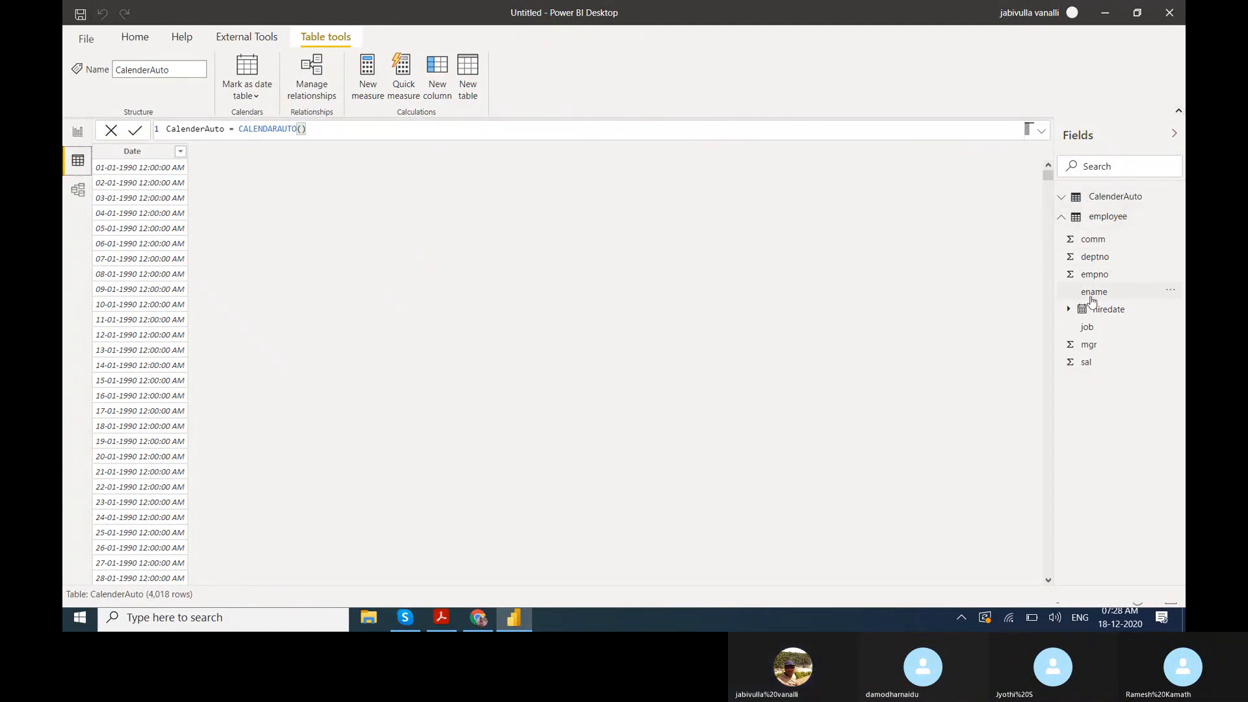
# - Compare the employee table's hiredate values with the first and last dates in the CalenderAuto table
pyautogui.click(1103, 316)
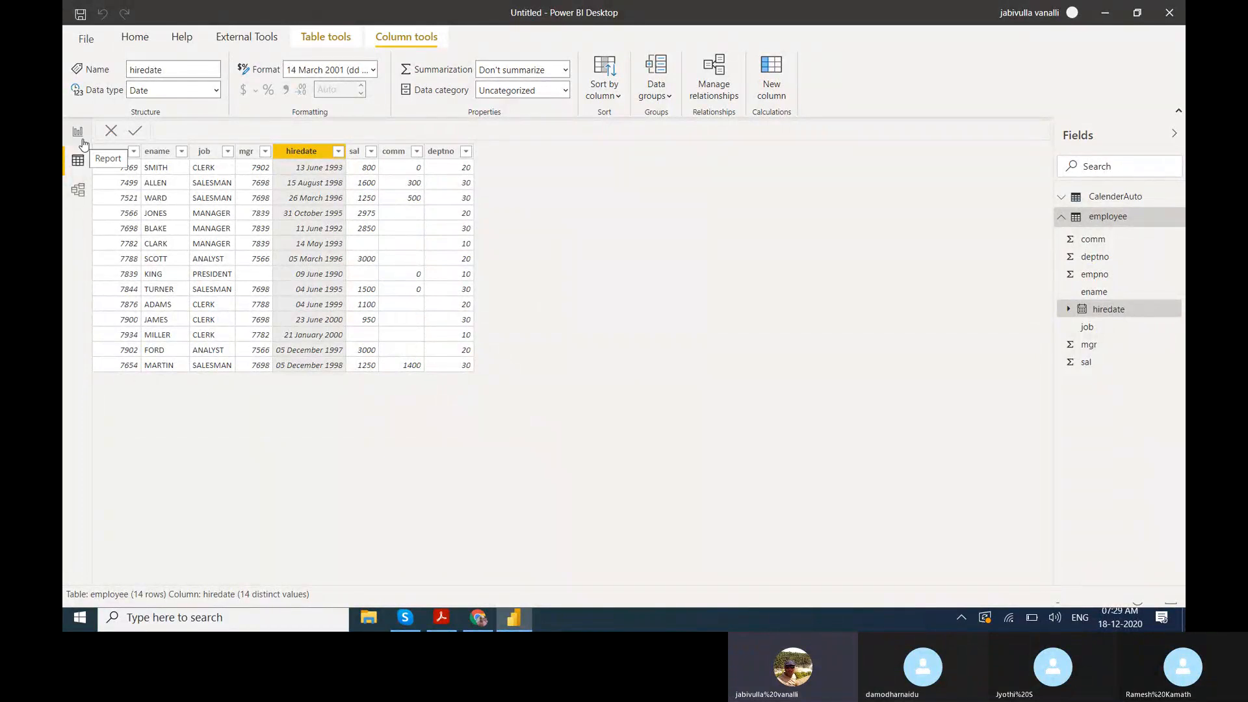
pyautogui.click(1116, 197)
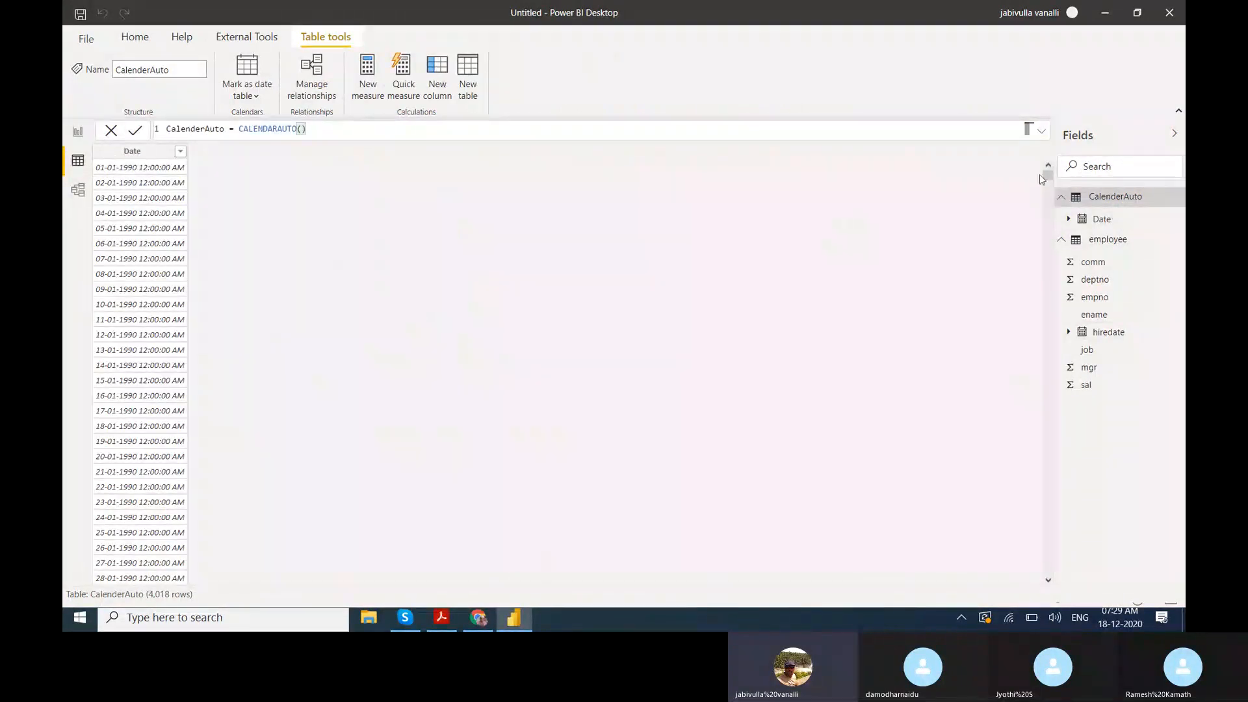
pyautogui.moveTo(1047, 176); pyautogui.dragTo(1109, 605)
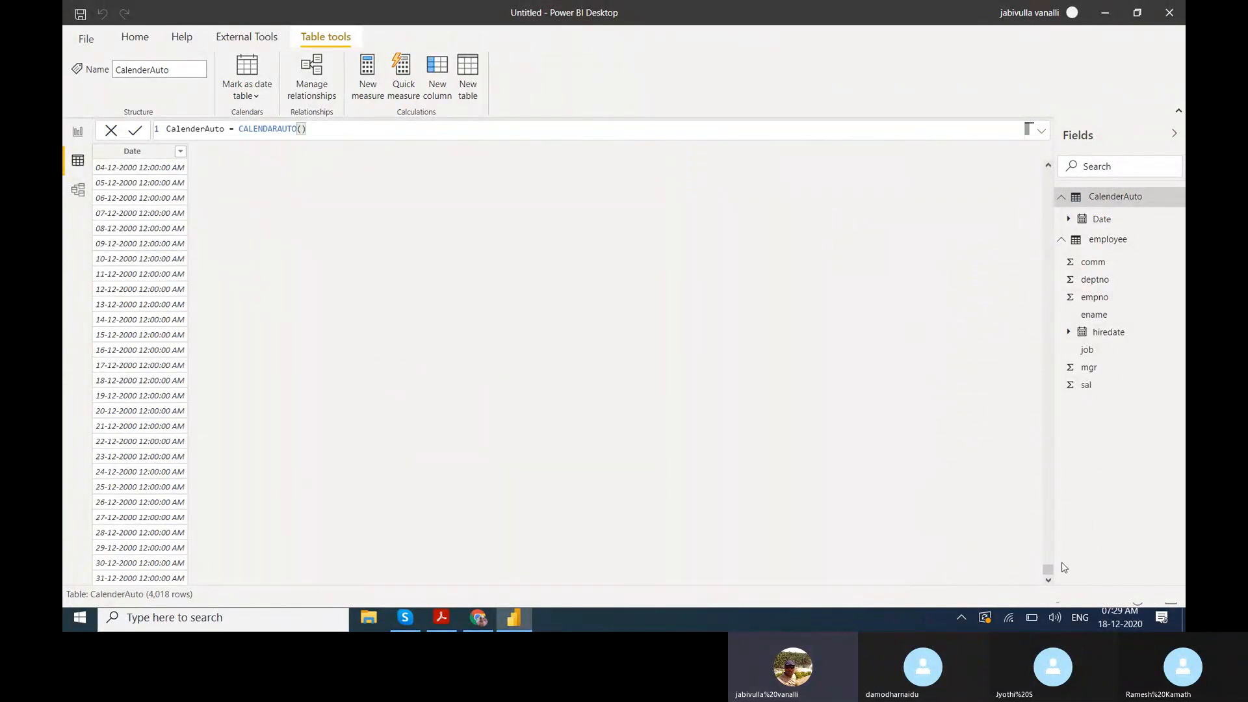
pyautogui.moveTo(1048, 569); pyautogui.dragTo(956, 134)
pyautogui.moveTo(1048, 577); pyautogui.dragTo(992, 182)
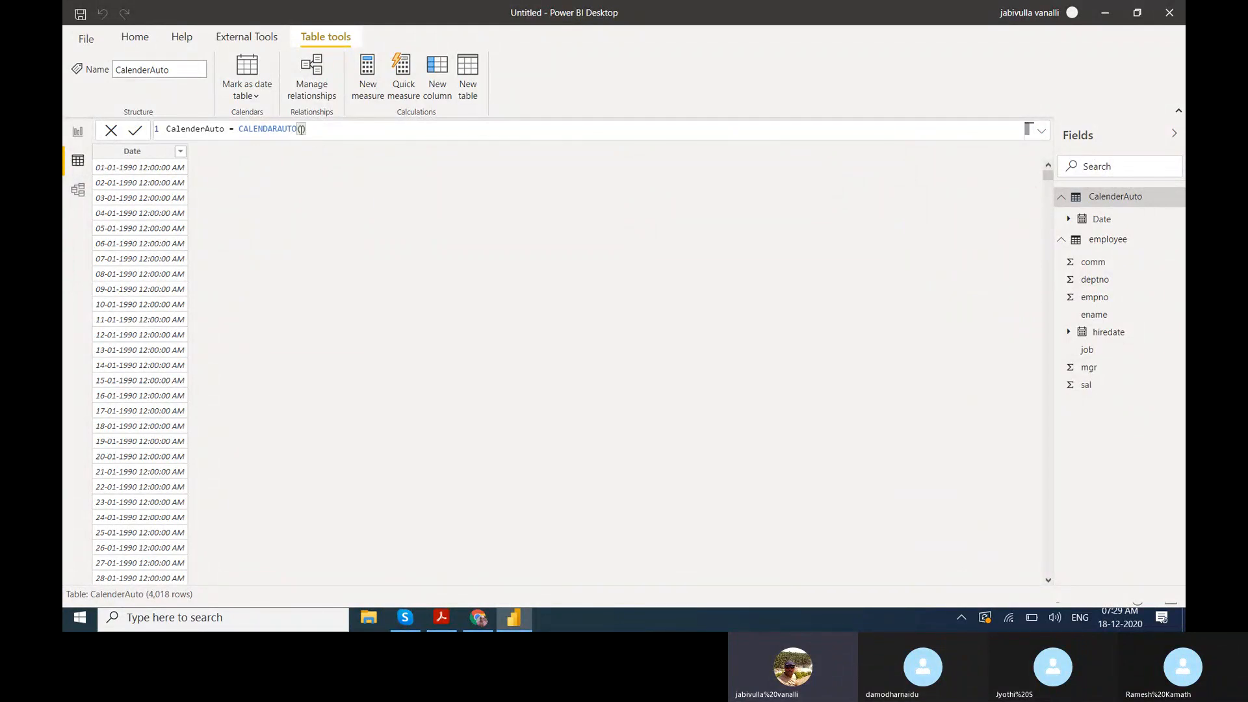
# - Change the CalenderAuto formula to CALENDARAUTO(1) and check the table's first and last dates
pyautogui.click(301, 129)
pyautogui.write('1')
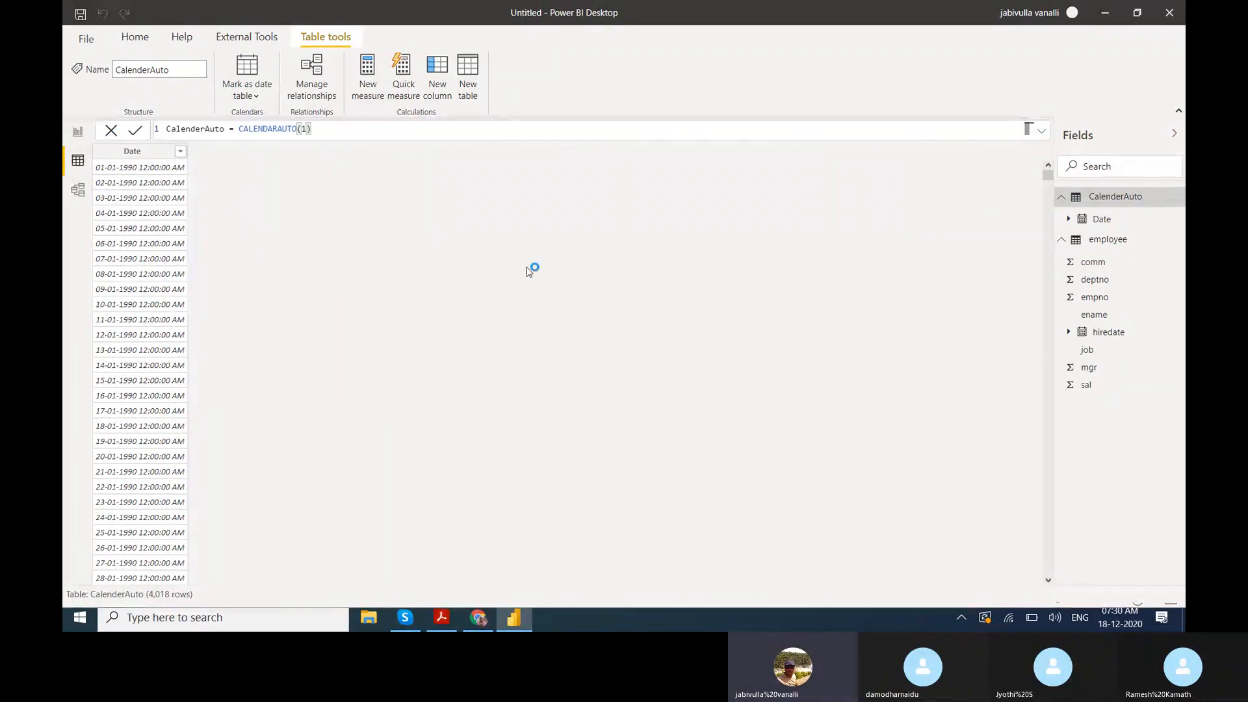
pyautogui.press('Return')
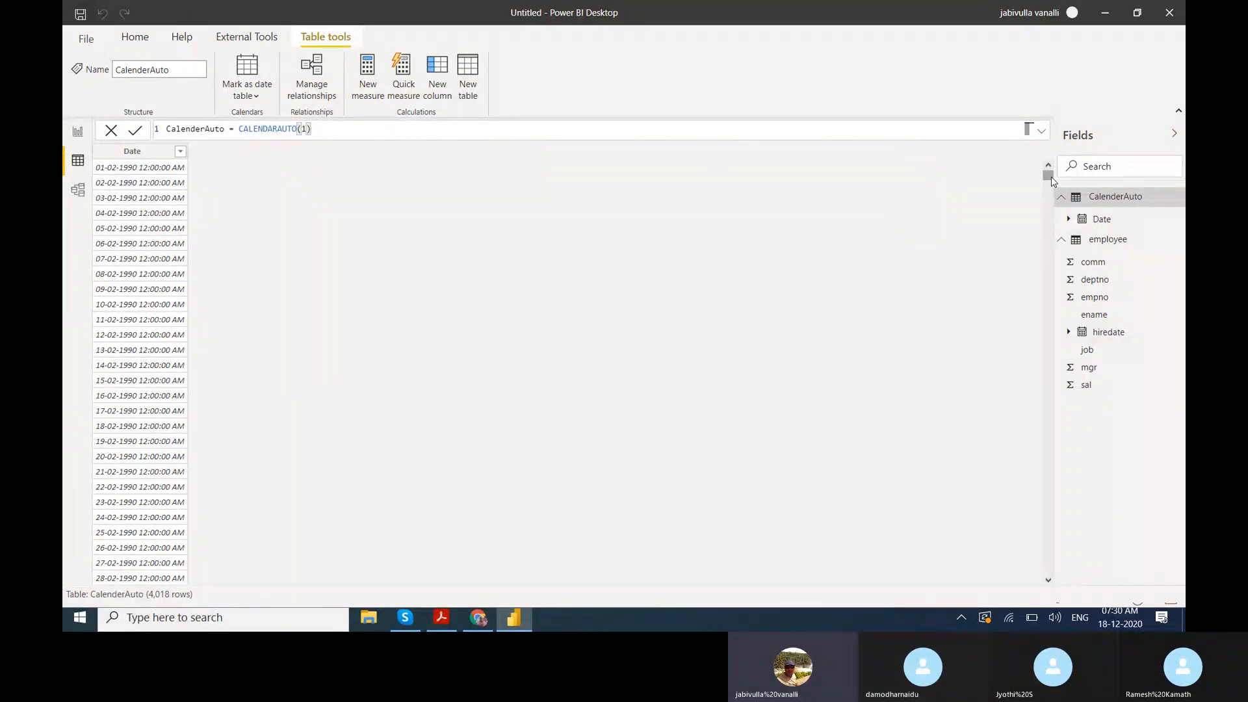
pyautogui.moveTo(1048, 177); pyautogui.dragTo(1093, 590)
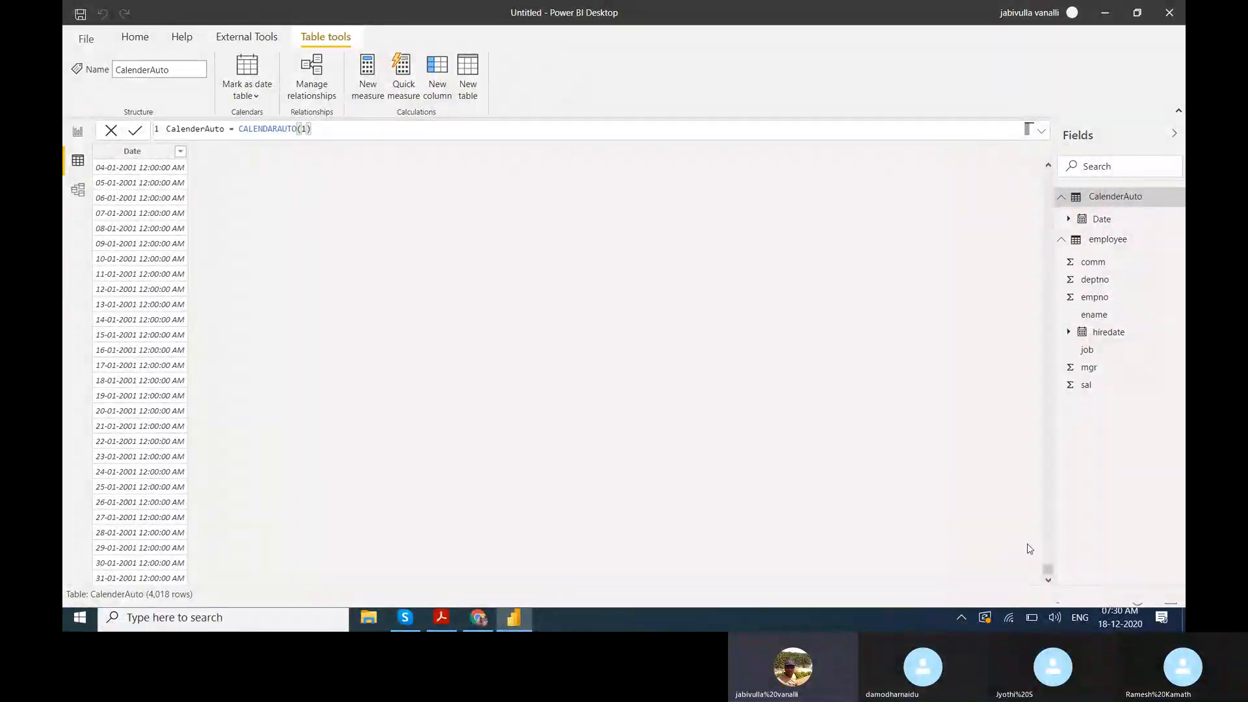
pyautogui.moveTo(1048, 569); pyautogui.dragTo(1037, 174)
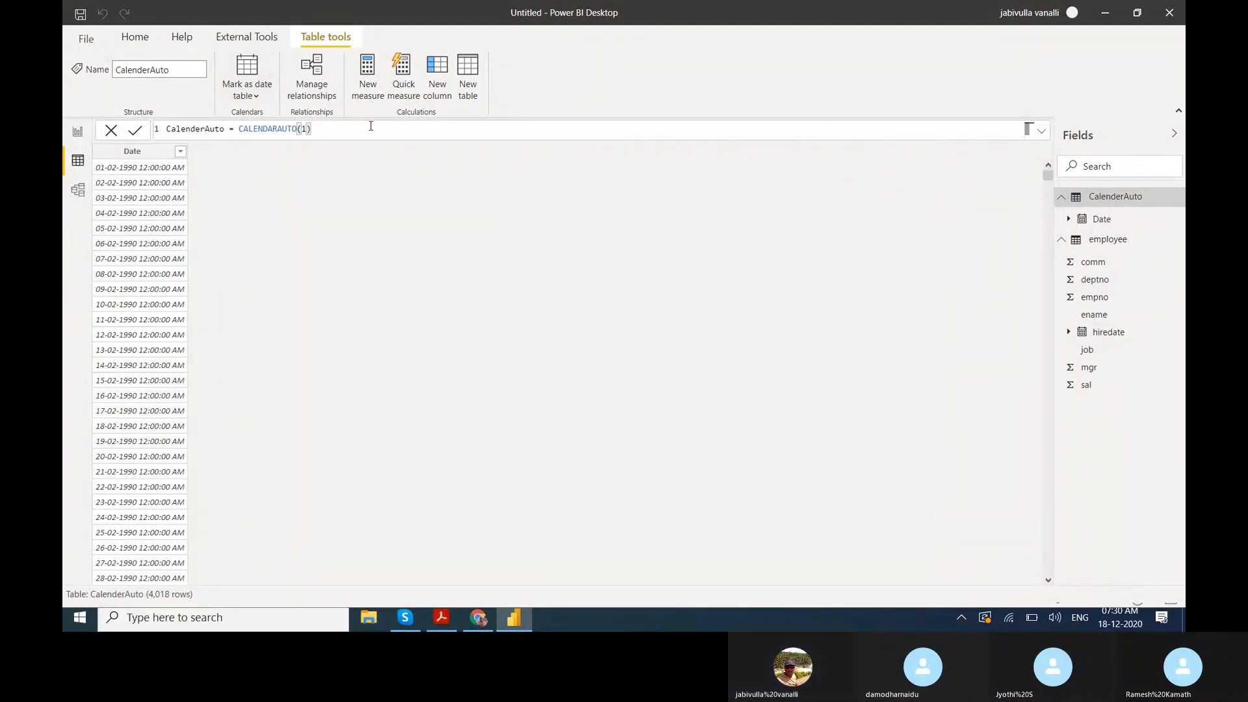
# - Change the CalenderAuto formula to CALENDARAUTO(2) and check the table's first and last dates
pyautogui.click(307, 130)
pyautogui.press('BackSpace')
pyautogui.write('2')
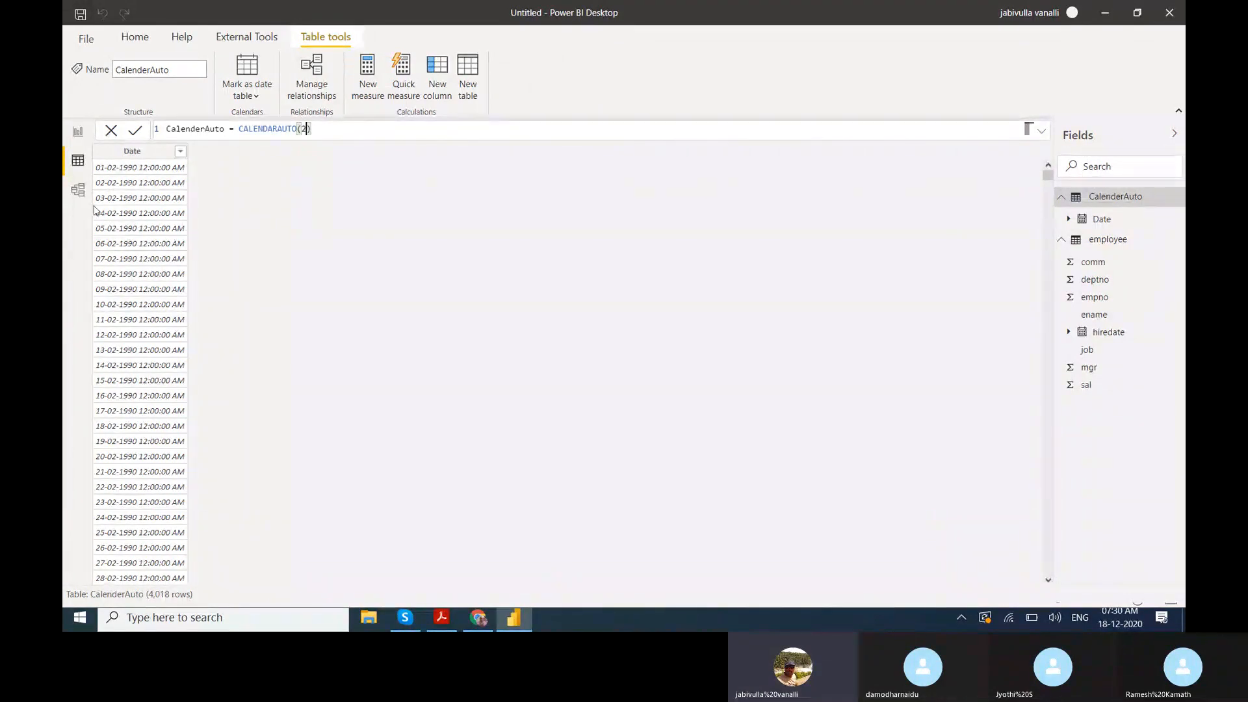
pyautogui.click(345, 131)
pyautogui.press('Return')
pyautogui.moveTo(1048, 174); pyautogui.dragTo(1061, 597)
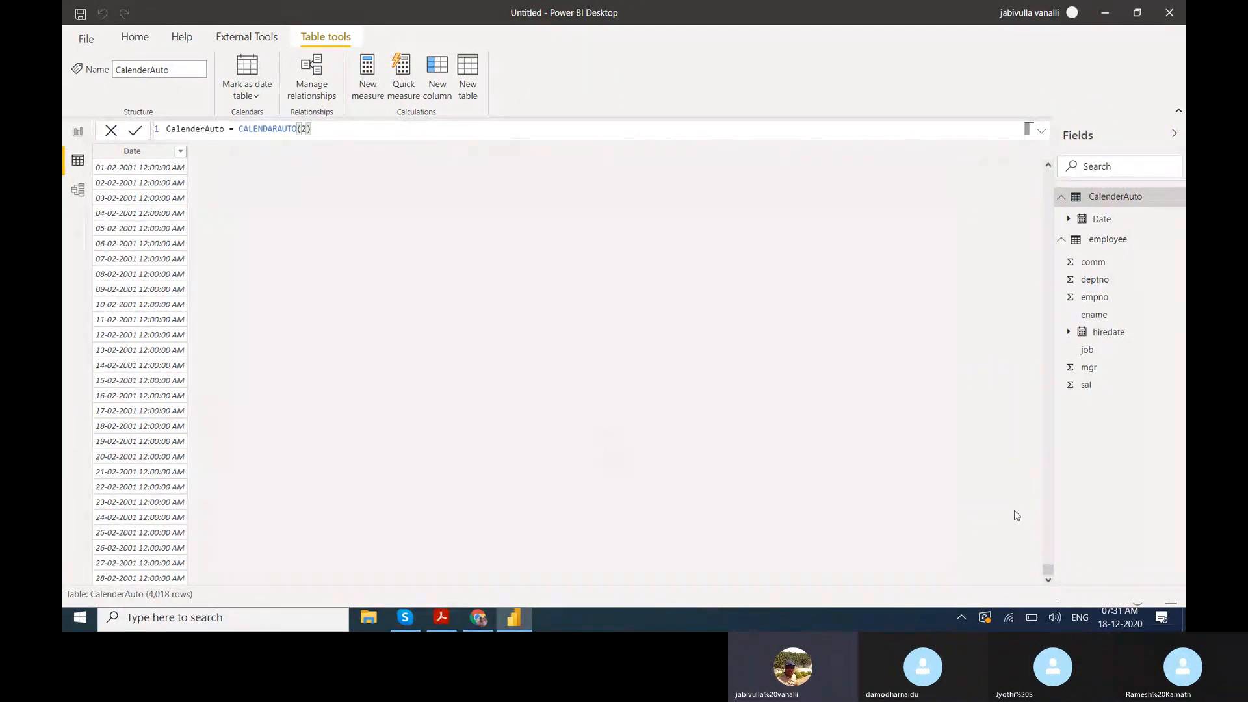
pyautogui.moveTo(1048, 569); pyautogui.dragTo(1033, 131)
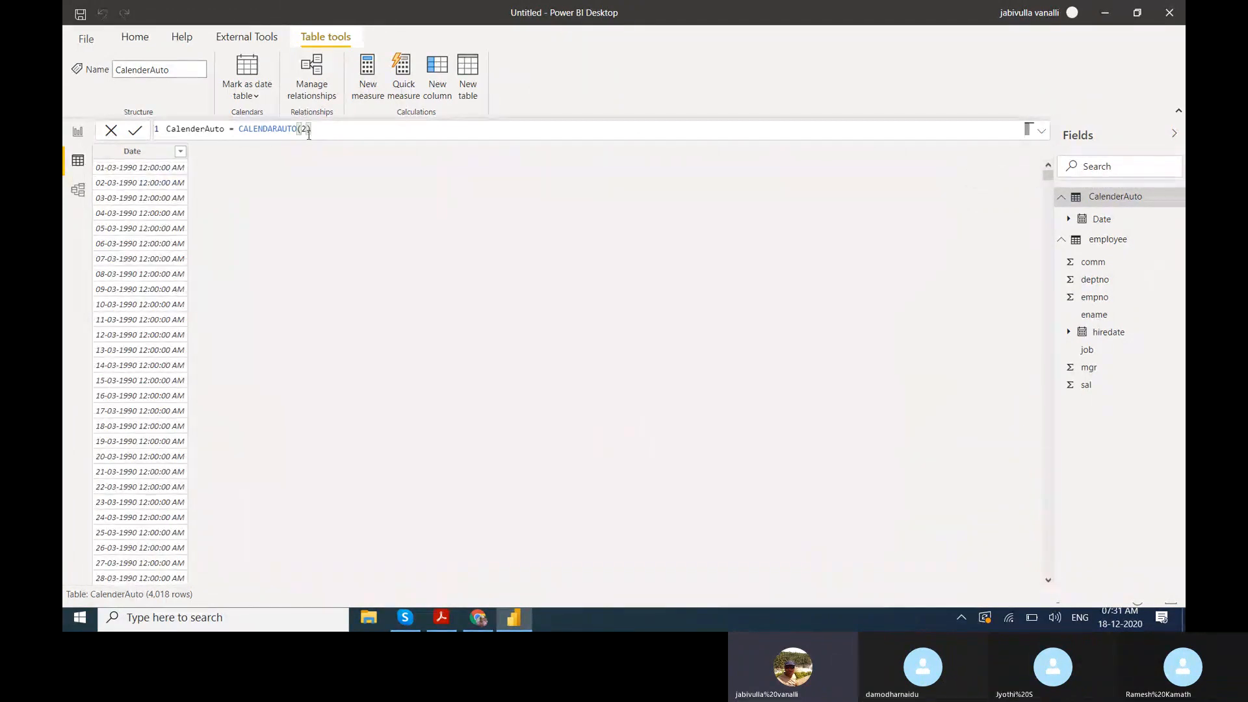
# - Set the fiscal year end month in the CalenderAuto formula to 3 and review the table's last and first dates
pyautogui.write('3')
pyautogui.press('Return')
pyautogui.moveTo(1048, 174); pyautogui.dragTo(1109, 591)
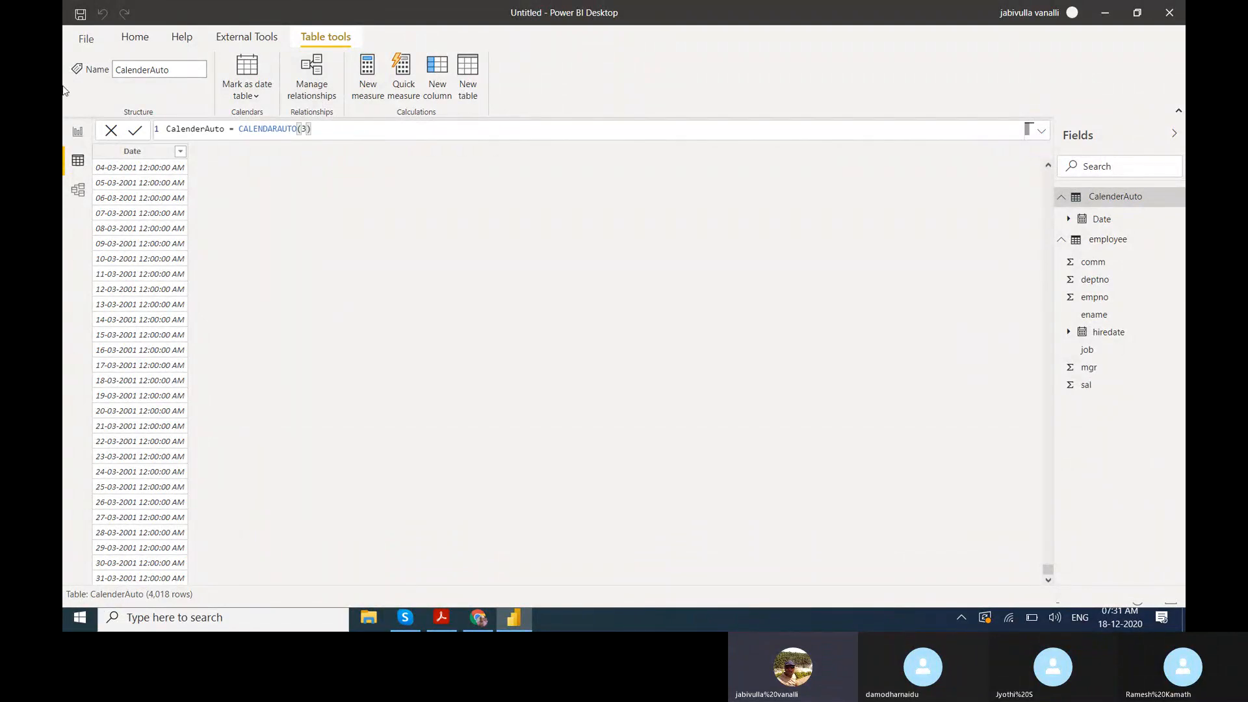
pyautogui.write(')')
pyautogui.moveTo(1047, 574); pyautogui.dragTo(1051, 134)
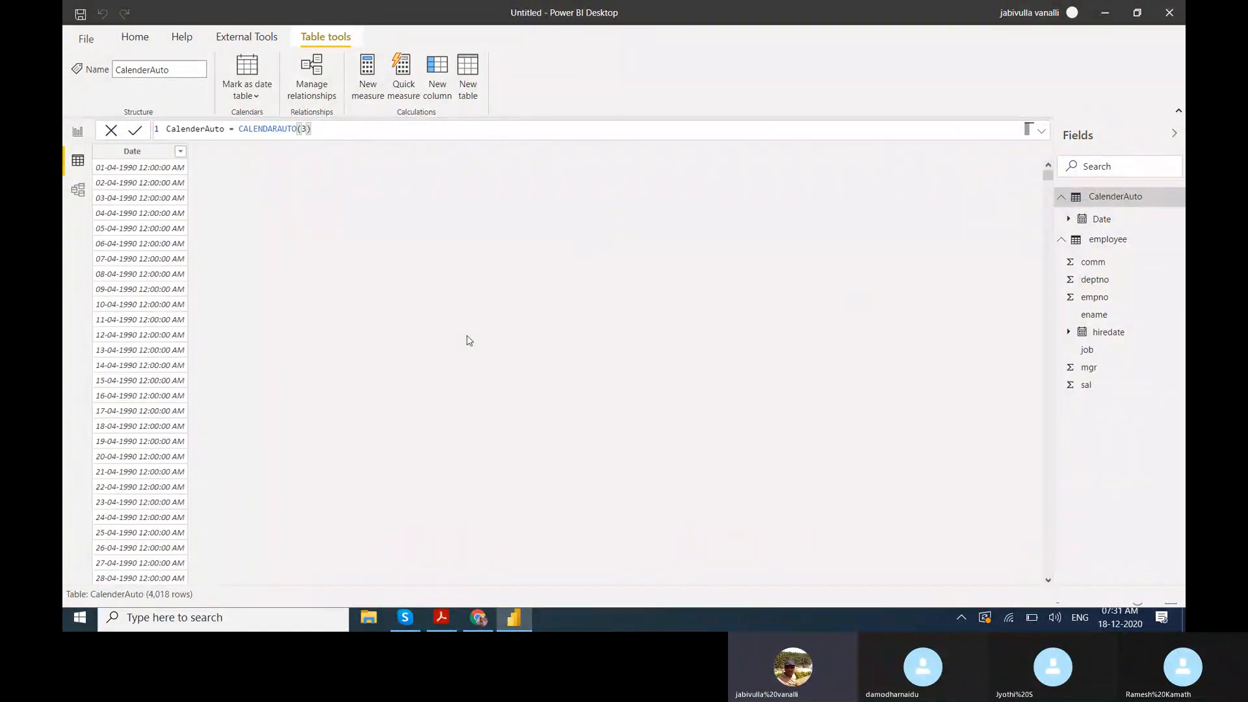
# - Save the report as a Power BI file named CALENDERAUTO in the DAX Functions folder
pyautogui.hotkey('ctrl', 's')
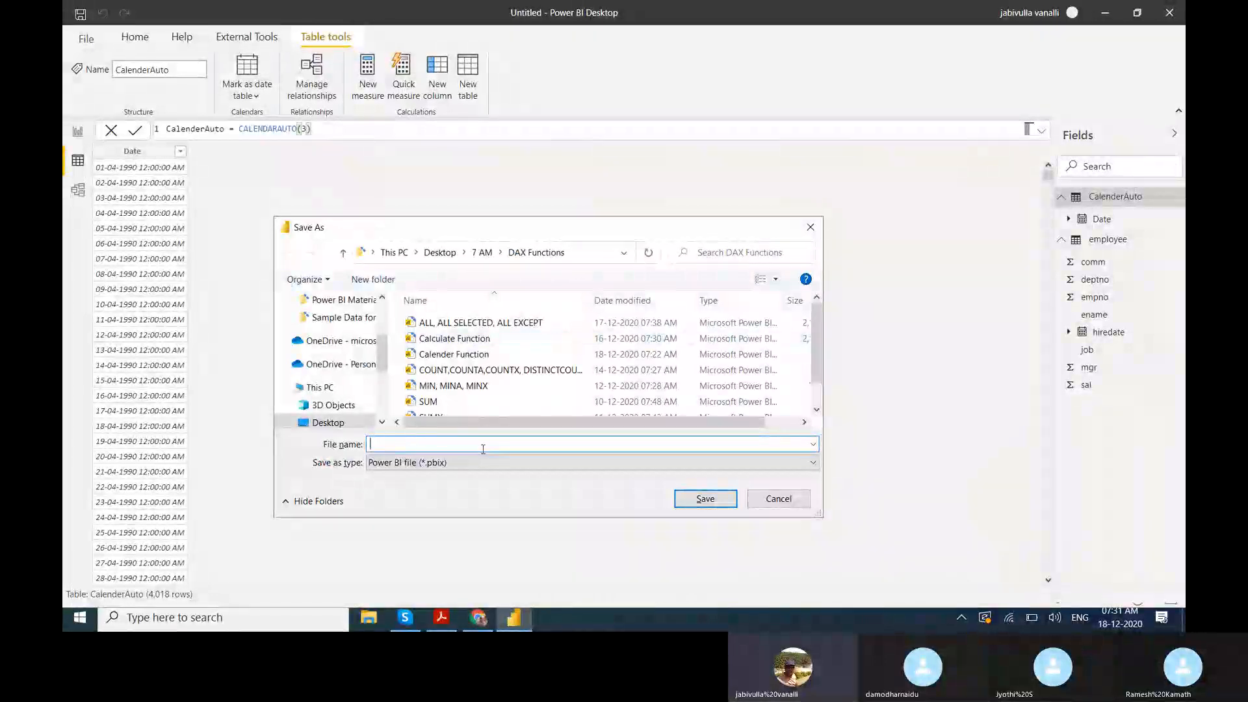
pyautogui.write('CALENDE')
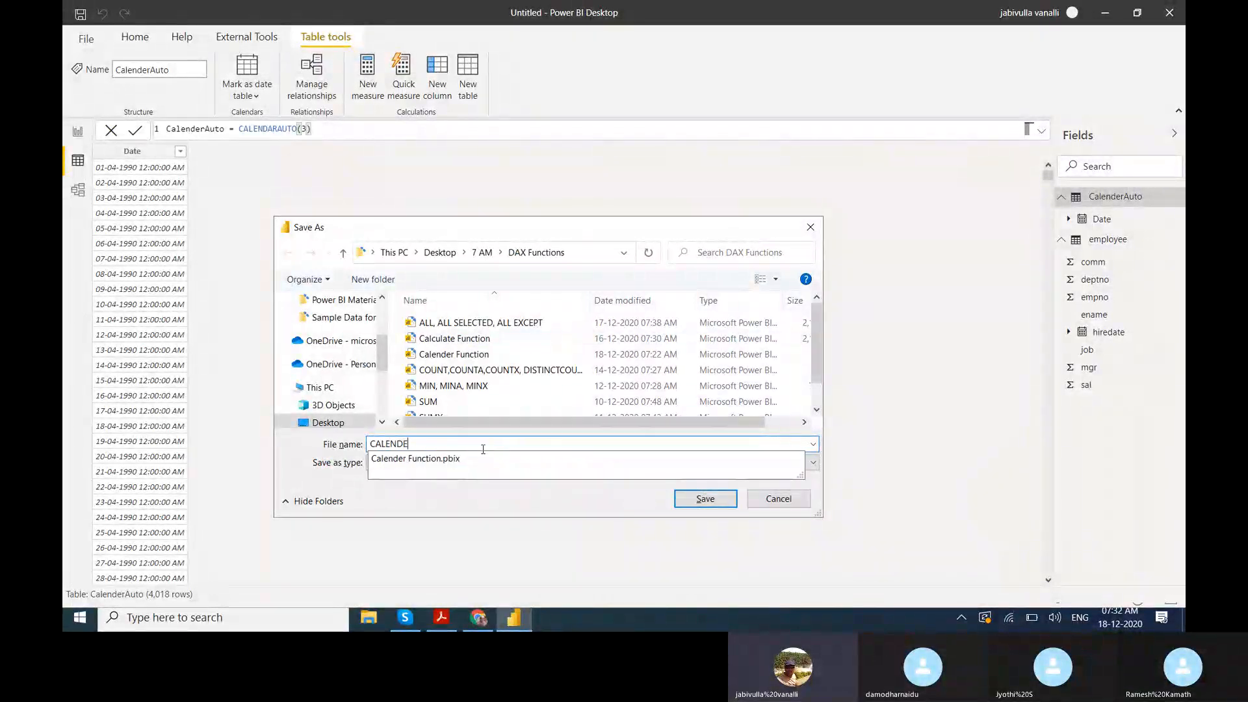
pyautogui.write('RA')
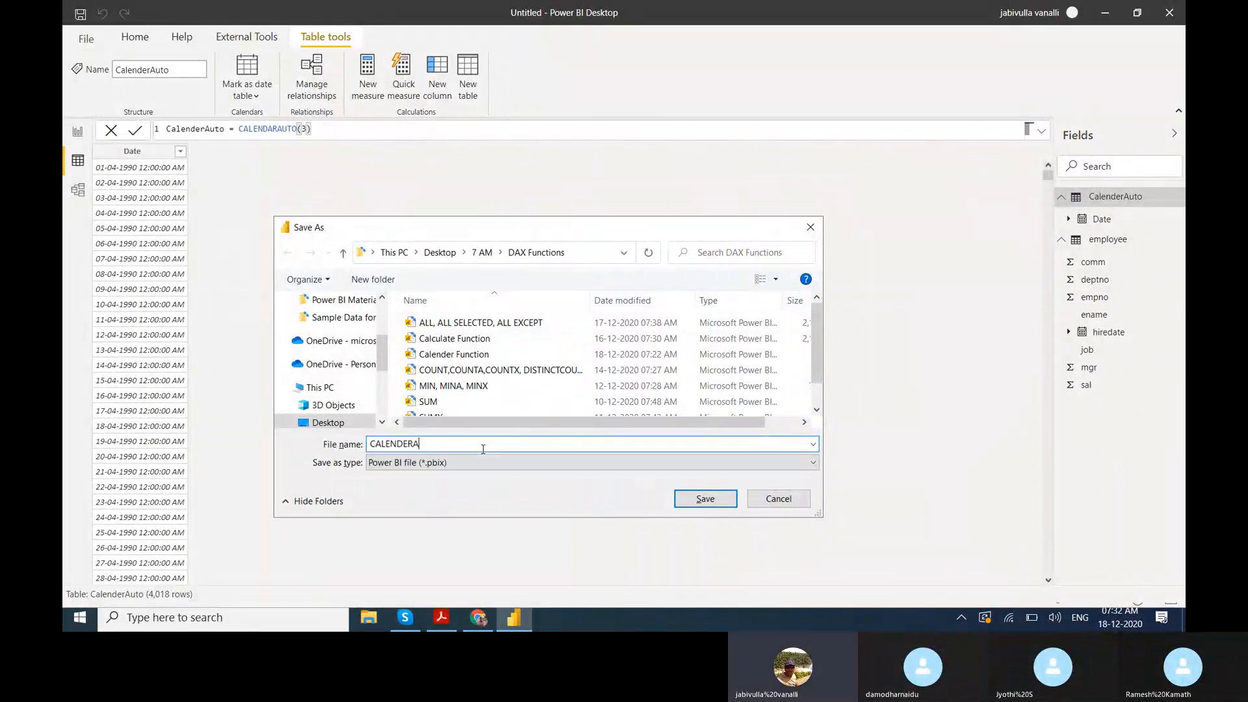
pyautogui.write('UTO')
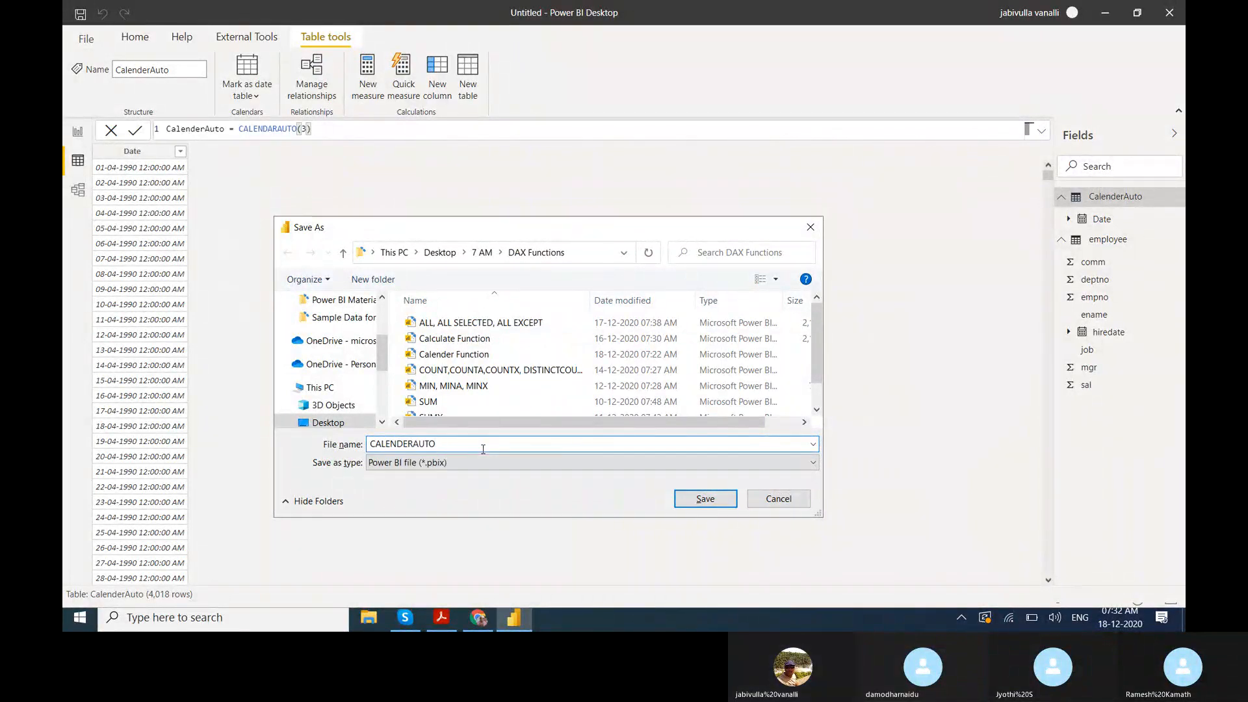